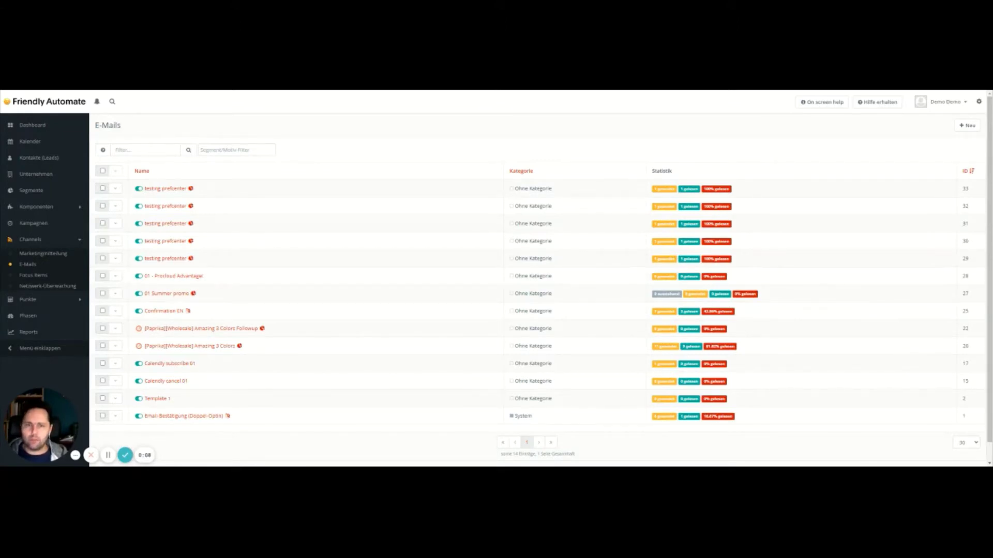
Step: Open the first testing prefcenter email in the list for editing in the builder and select its "Hello there!" text block
left_click(166, 188)
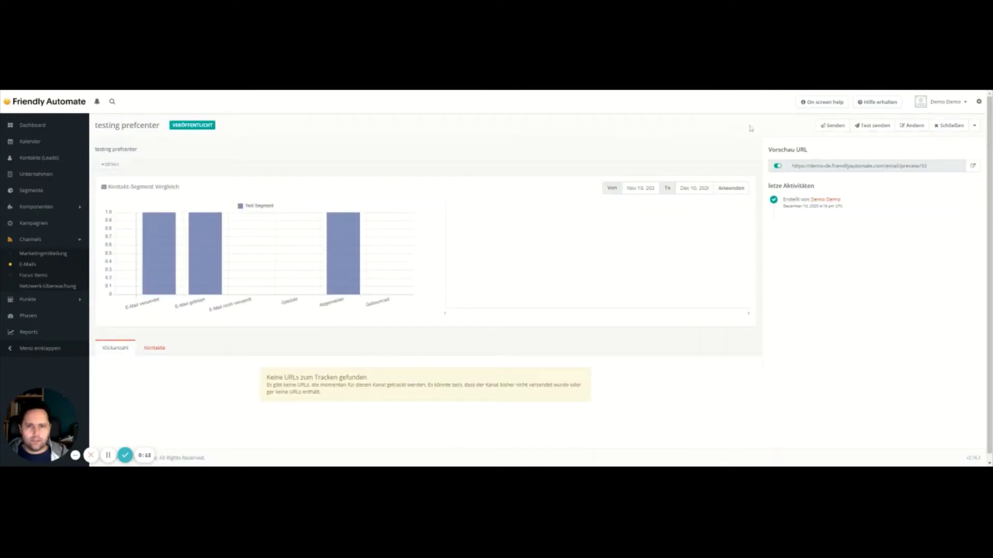
left_click(911, 126)
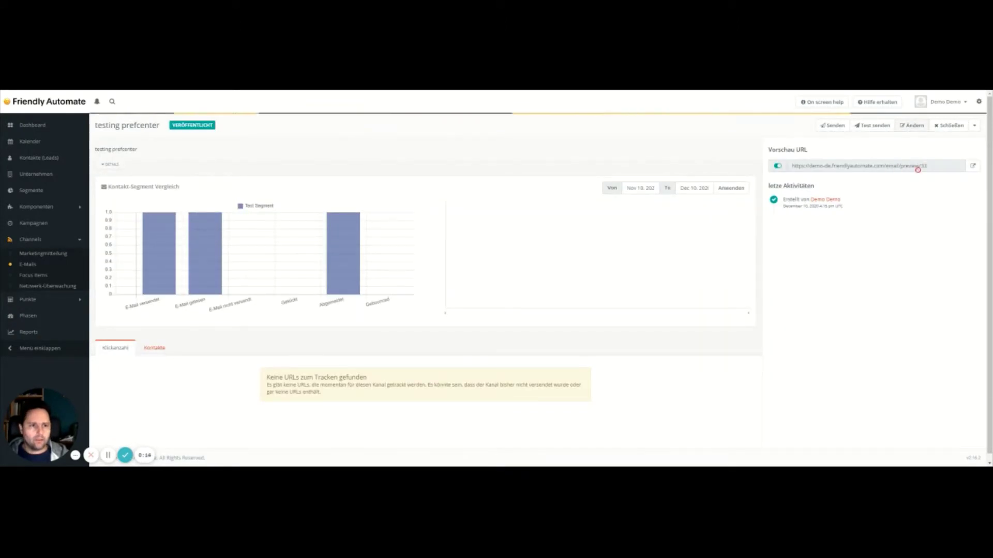
left_click(815, 125)
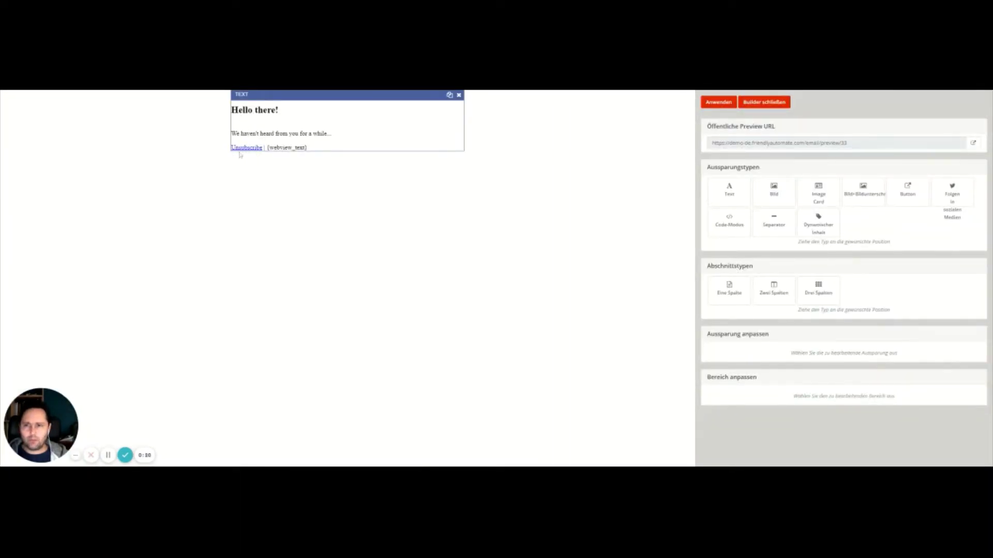
left_click(361, 139)
scroll(857, 293, "down", 2)
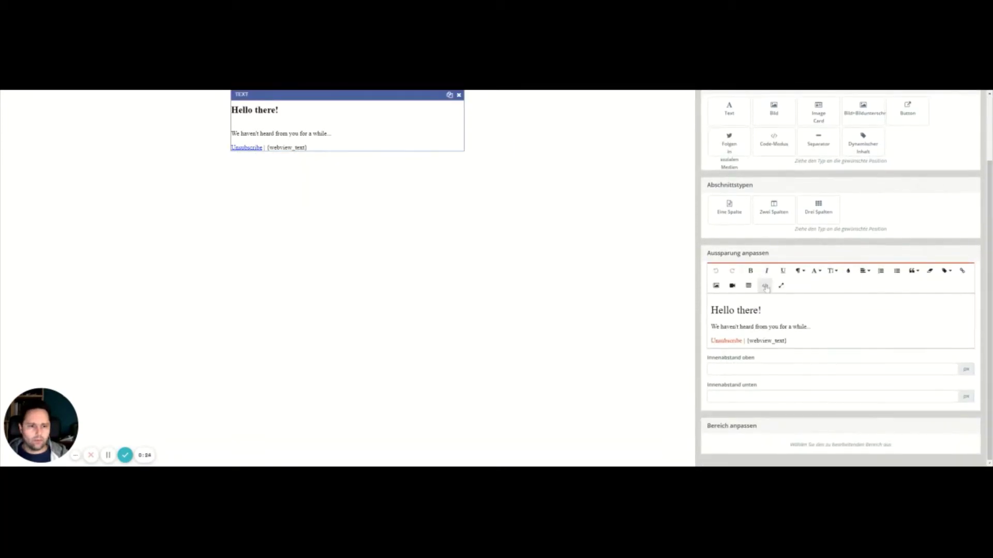
Step: Check the text block's HTML code and remove the link from the word Unsubscribe
left_click(765, 286)
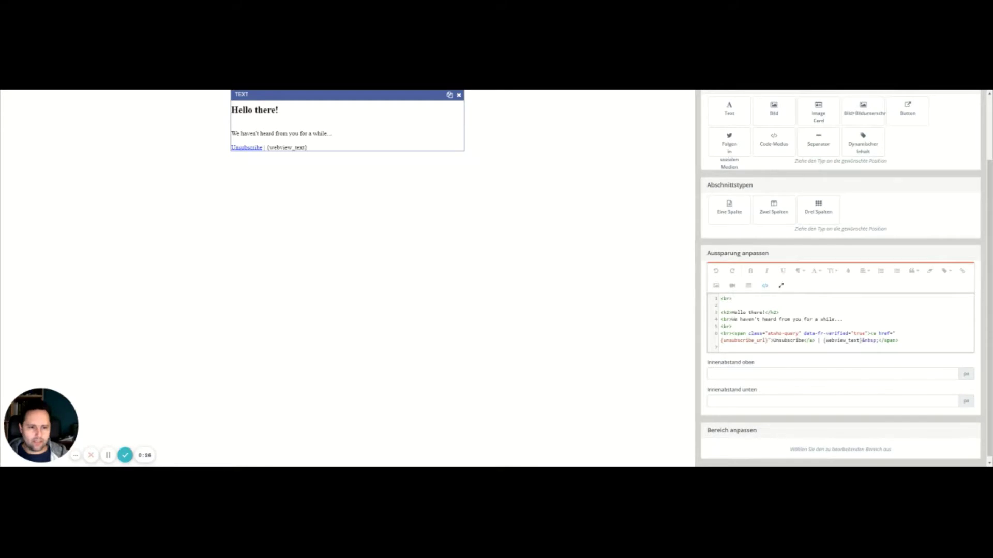
left_click(764, 286)
double_click(727, 340)
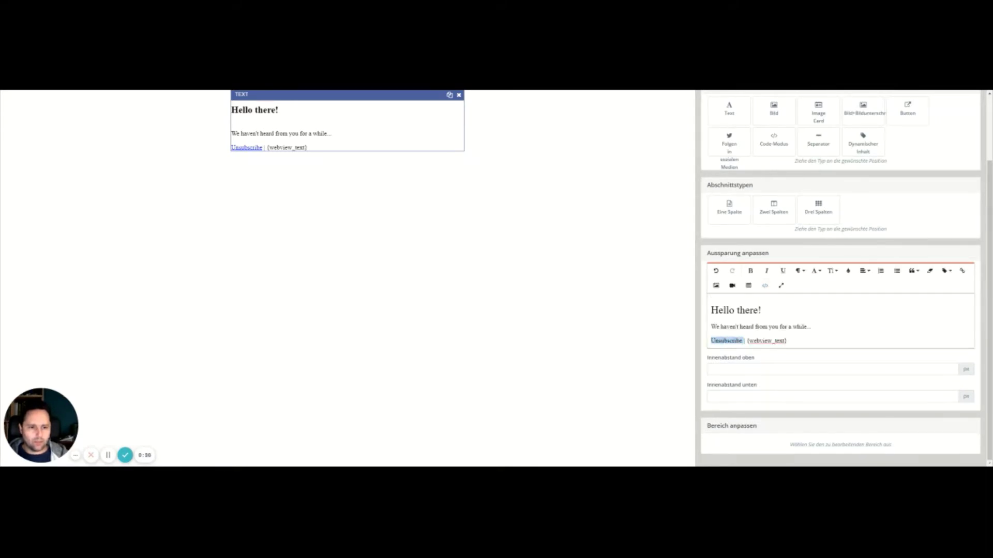
left_click(962, 271)
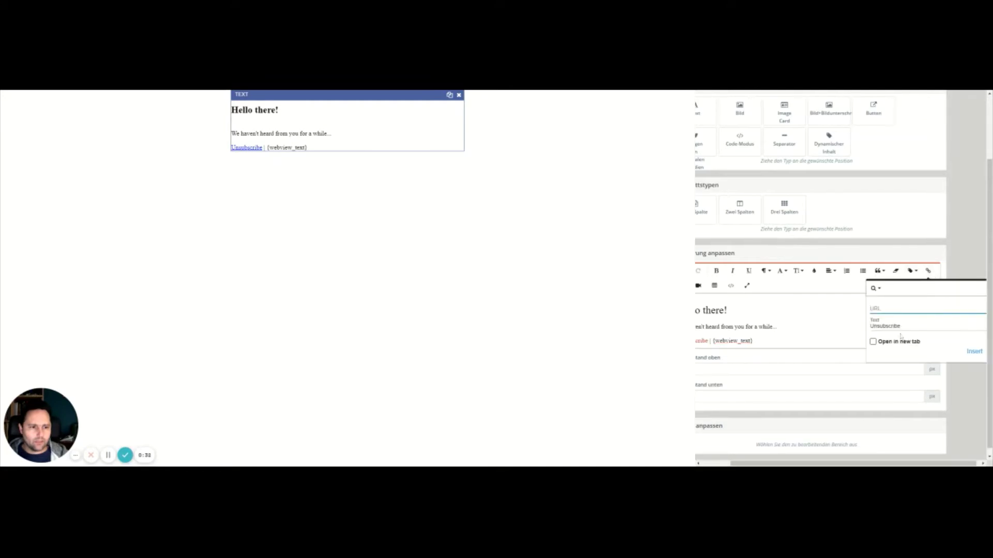
left_click(788, 341)
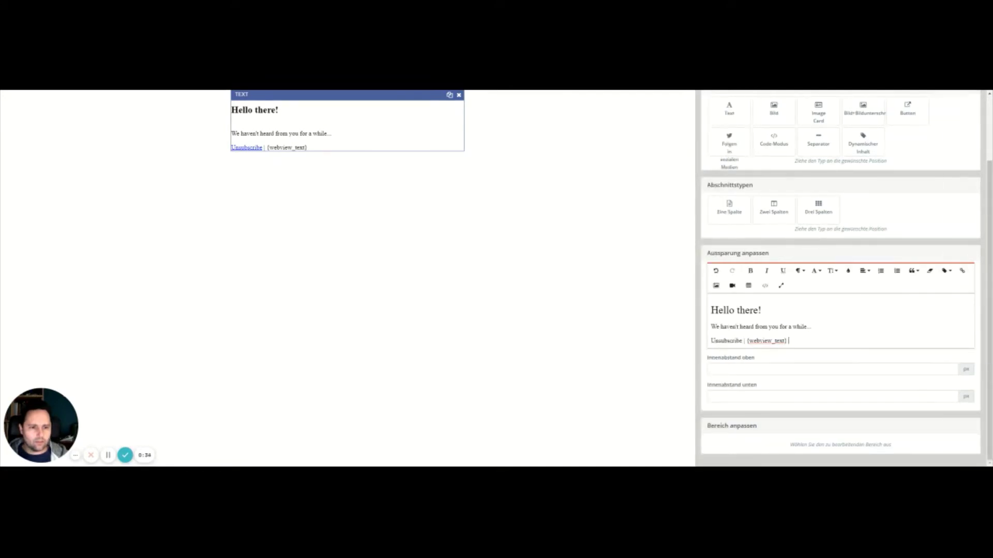
Step: In the text block's HTML code, insert an opening a tag with href {unsubscribe_url} directly before the word Unsubscribe
double_click(736, 340)
left_click(764, 285)
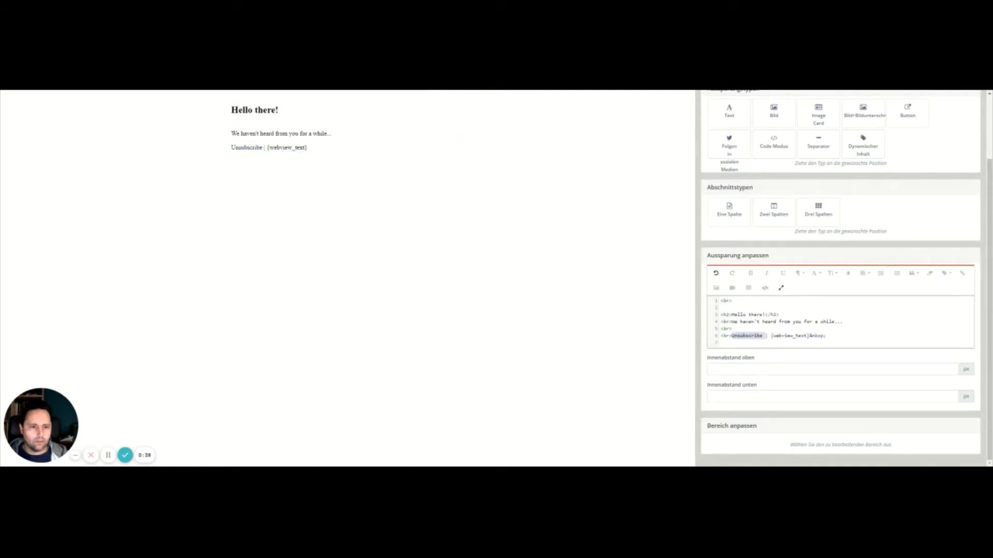
left_click(762, 336)
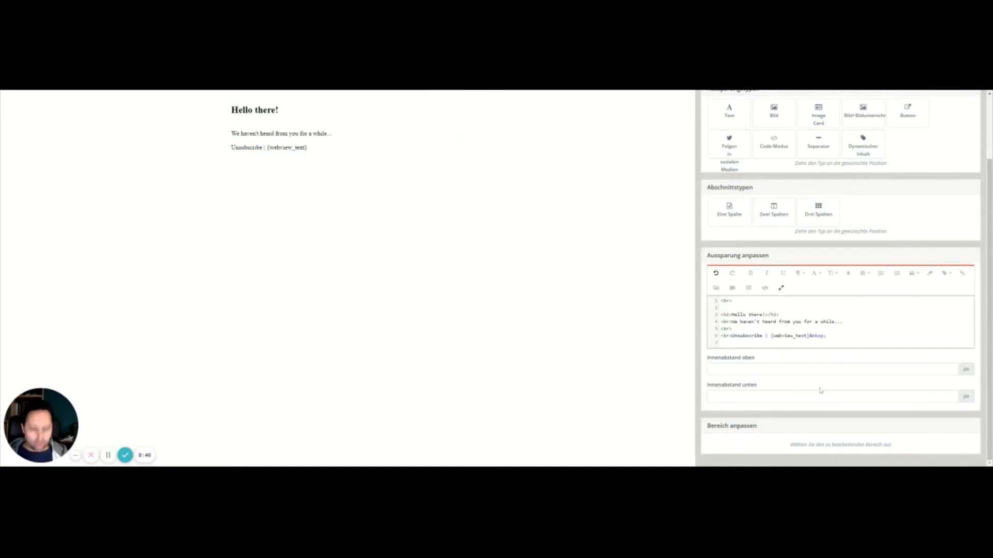
type("{{")
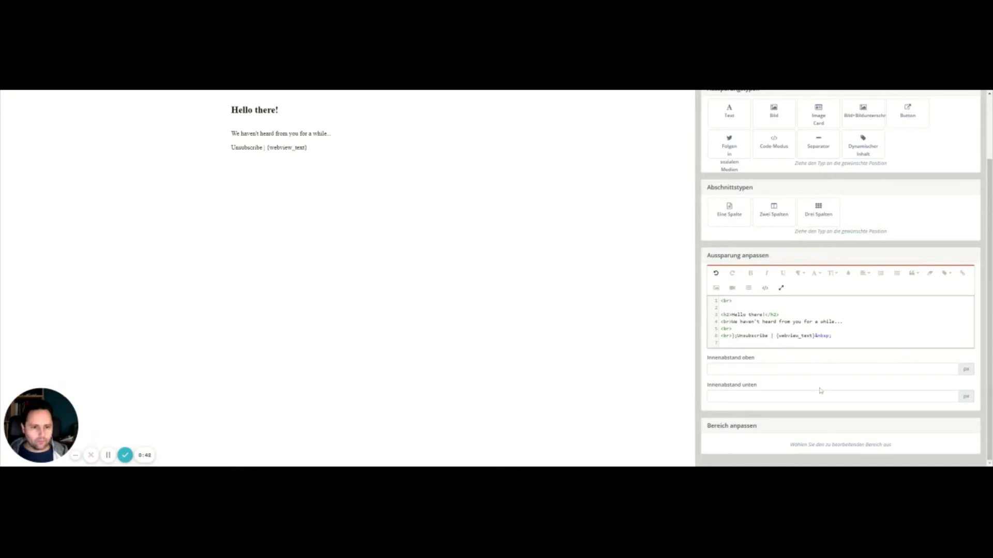
key("BackSpace")
key("BackSpace")
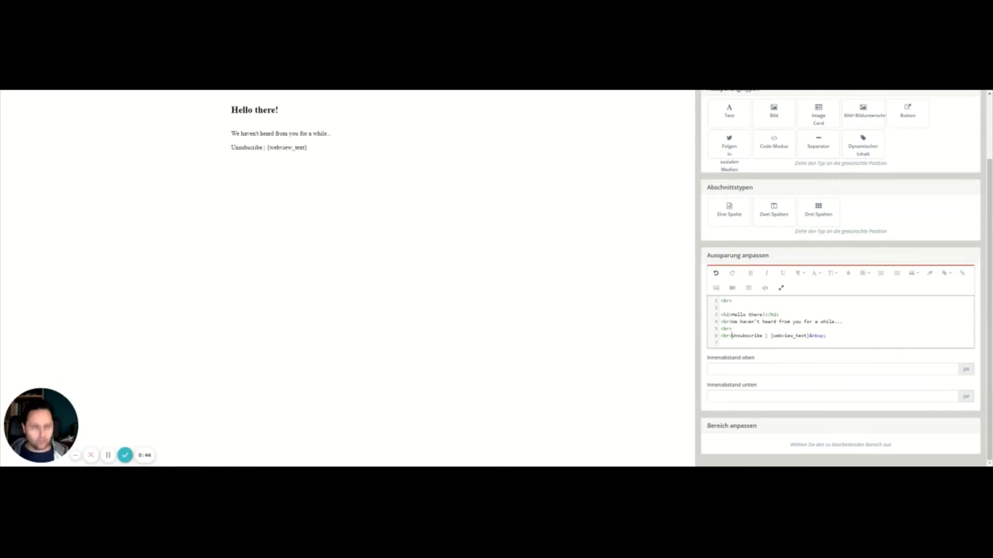
type("{{a href='")
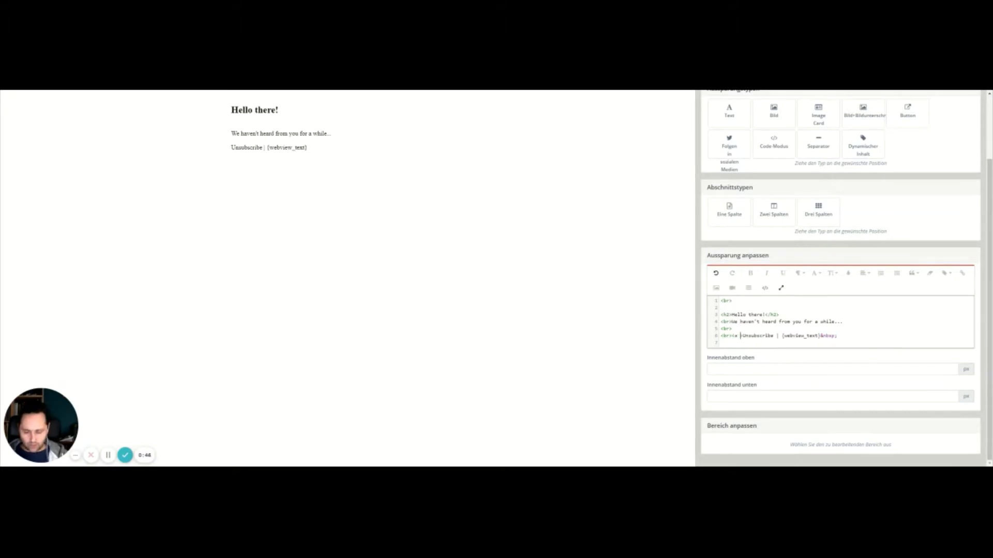
type(">")
key("Left")
key("Left")
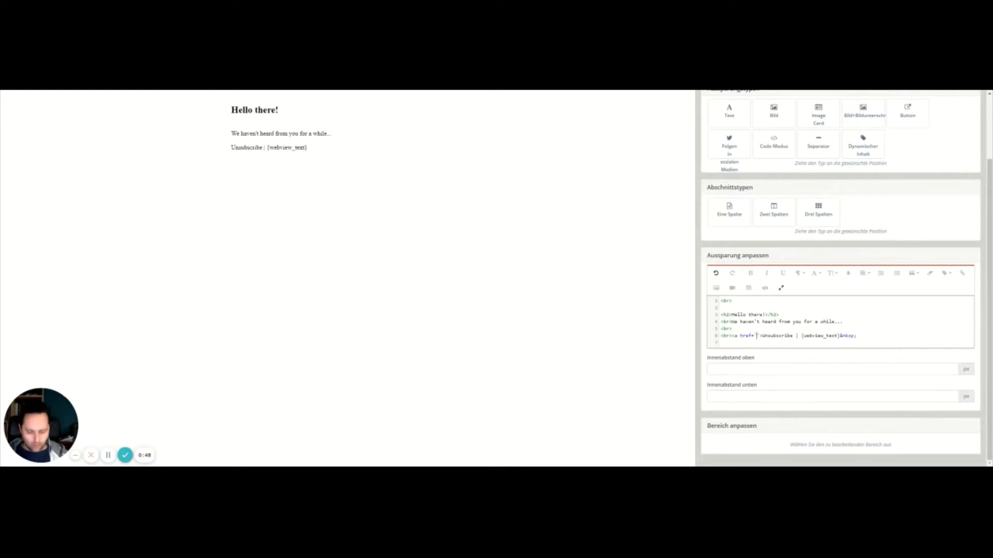
type("{{")
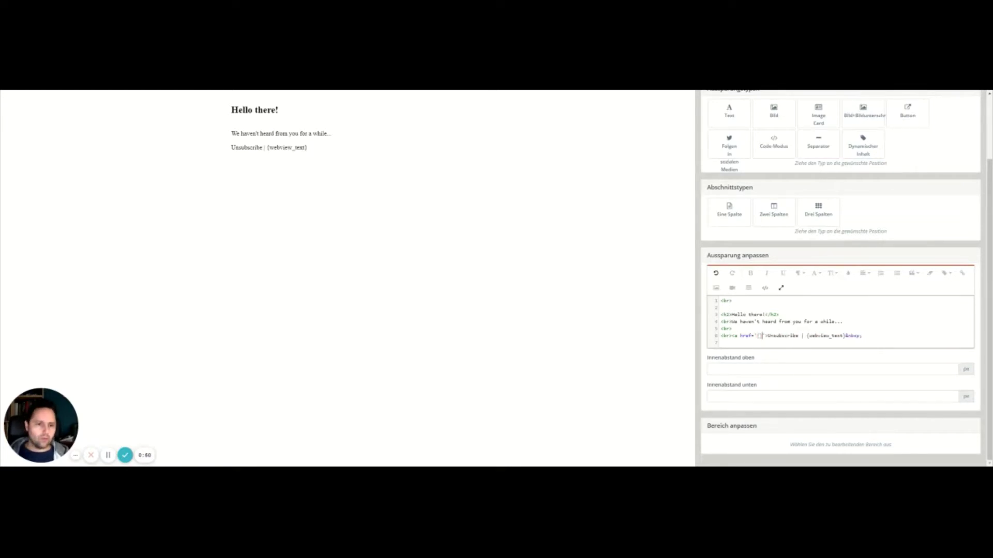
type("unsubscribe_")
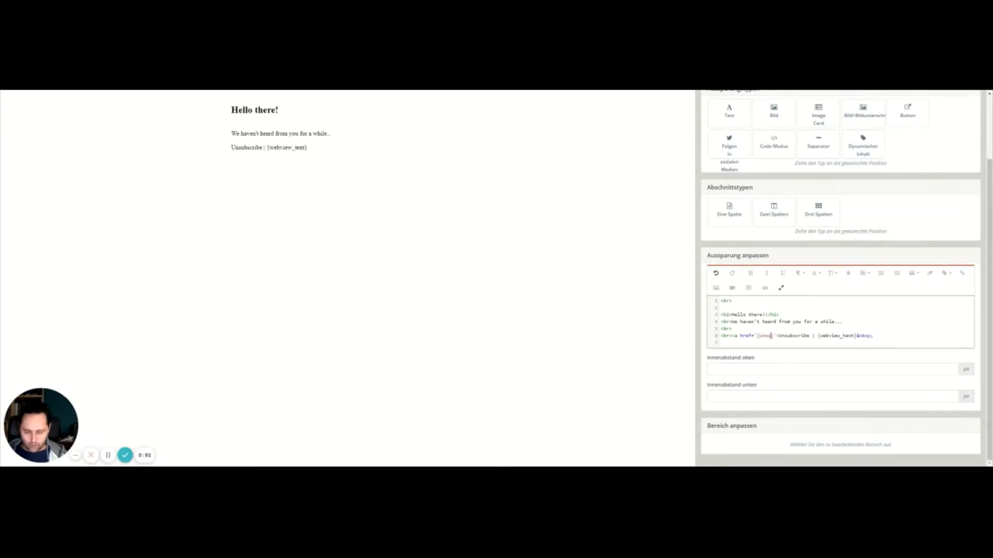
type("url")
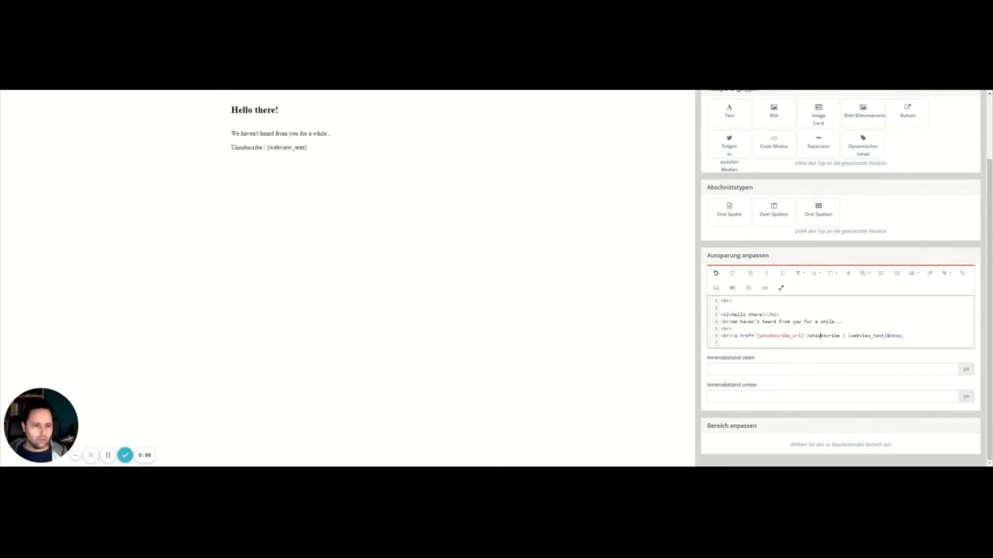
Step: Close the link with </a> right after the word Unsubscribe and return the text block to the visual editor
left_click(839, 335)
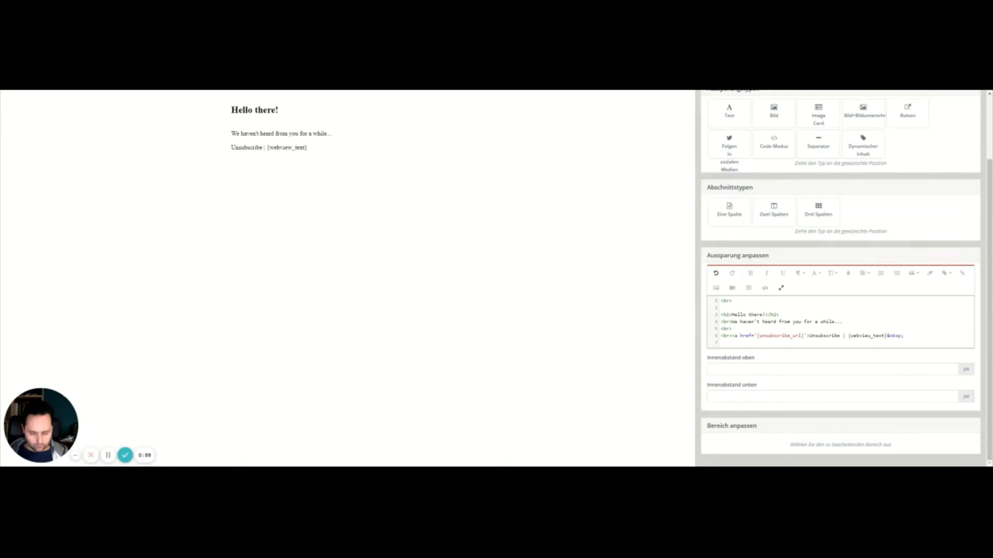
type("</a")
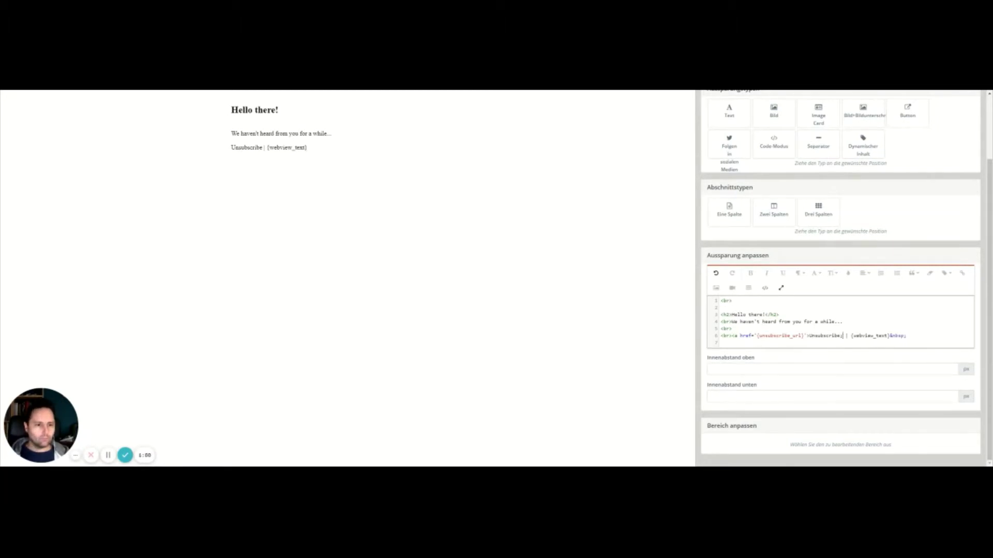
key("BackSpace")
type("a")
key("BackSpace")
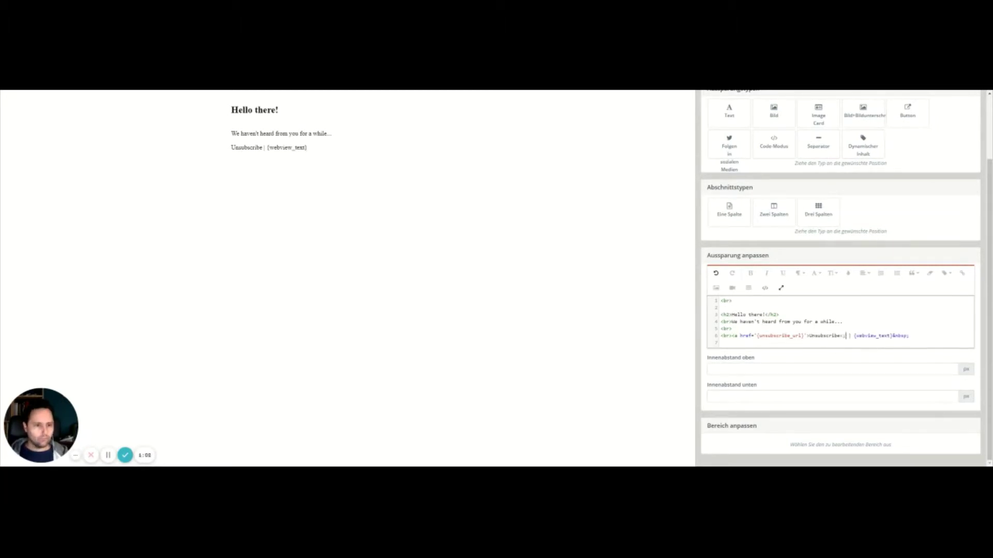
type("a")
key("BackSpace")
type("a>")
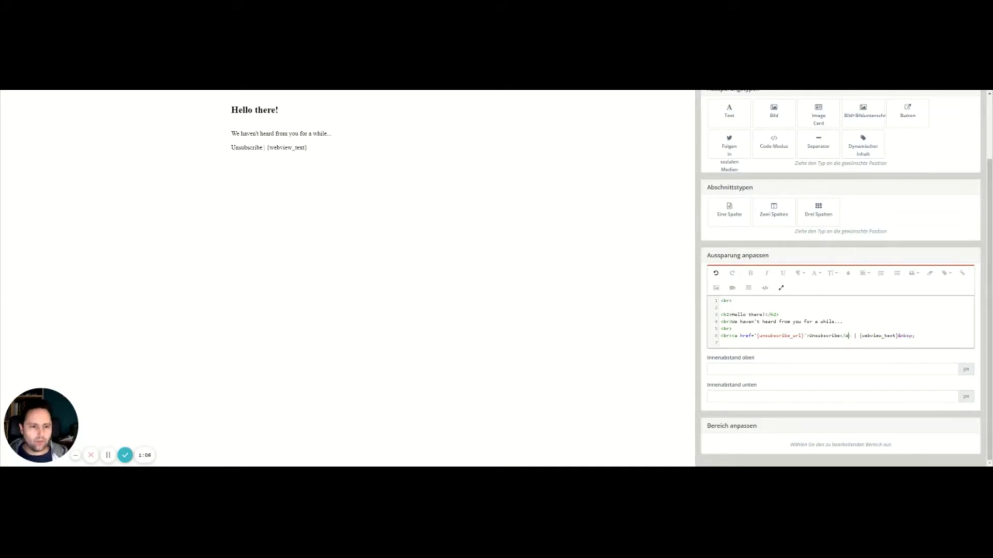
left_click(765, 288)
Step: Check the URL set for the Unsubscribe link in its link settings and close them with an update
mouse_move(743, 349)
left_mouse_down()
mouse_move(712, 344)
mouse_move(739, 344)
left_mouse_up()
left_click(711, 344)
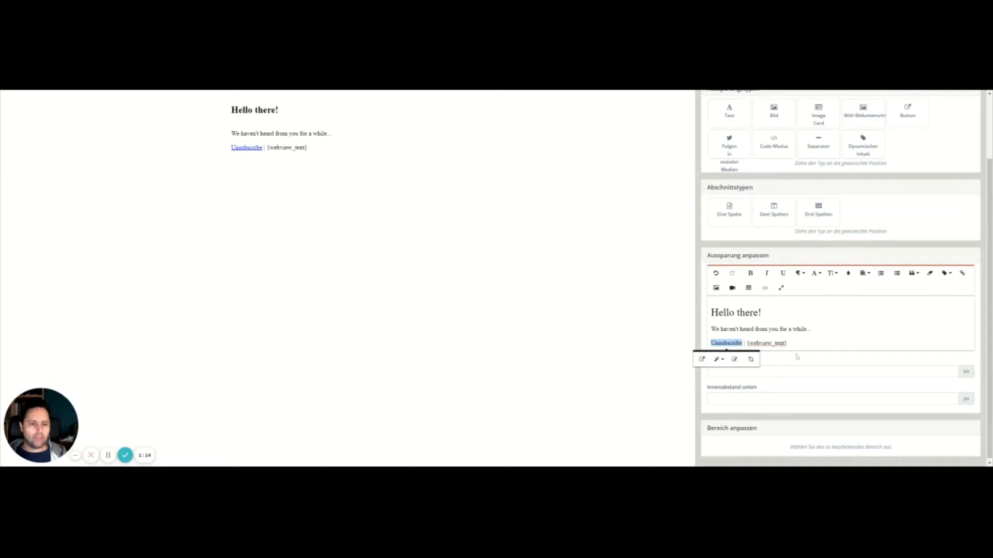
left_click(734, 358)
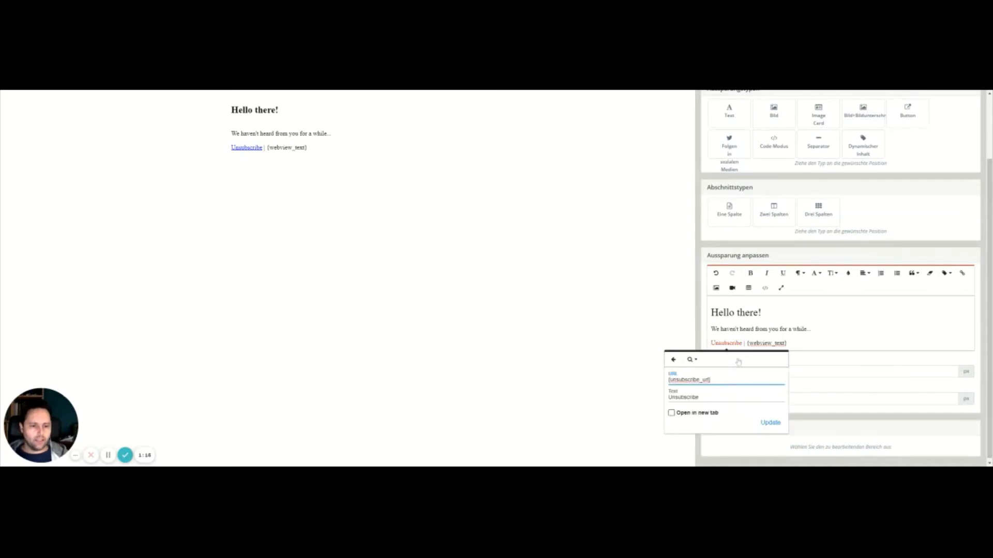
key("ctrl+a")
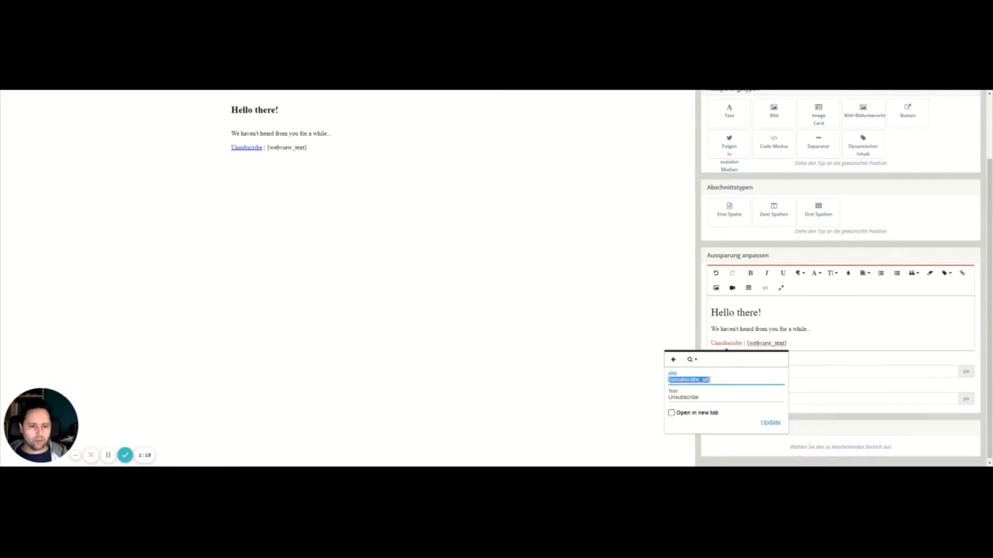
key("Right")
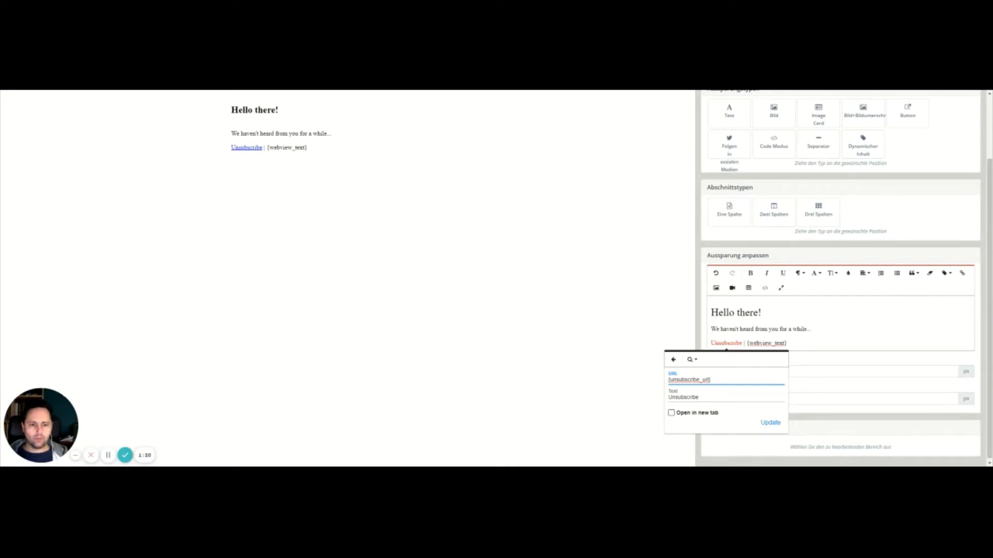
key("ctrl+a")
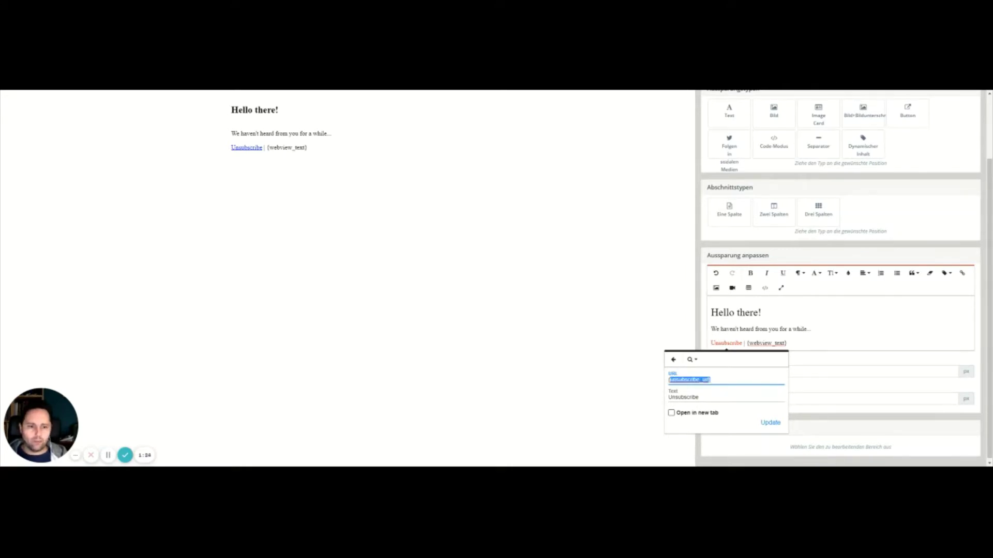
key("Right")
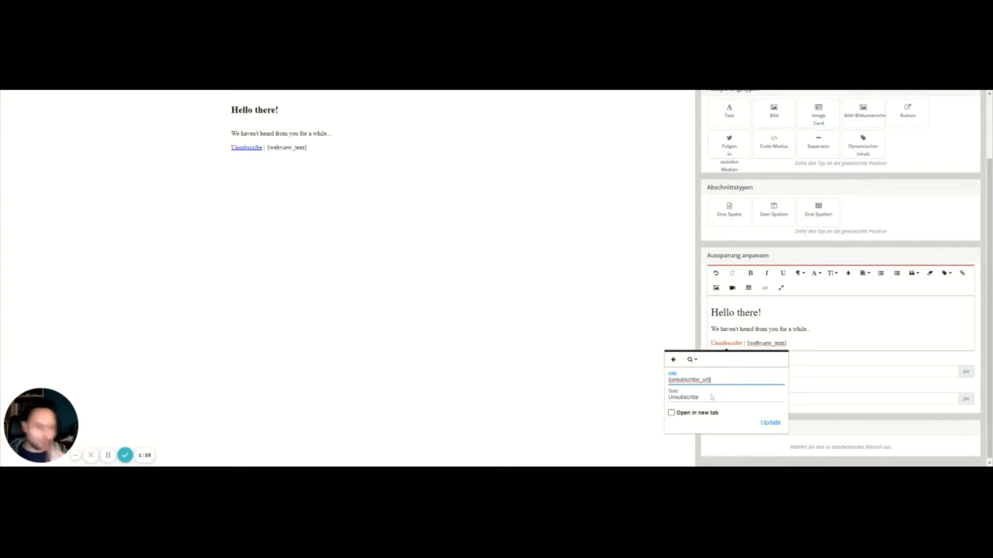
left_click(766, 424)
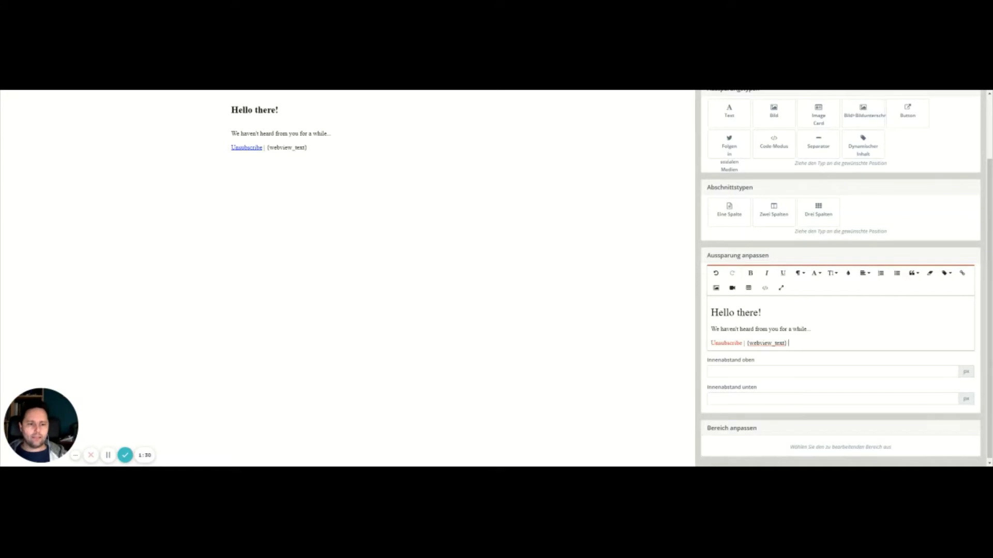
Step: Duplicate the {webview_text} token at the end of the footer line and change the copy to {unsubscribe_text}
left_click_drag(745, 343, 788, 343)
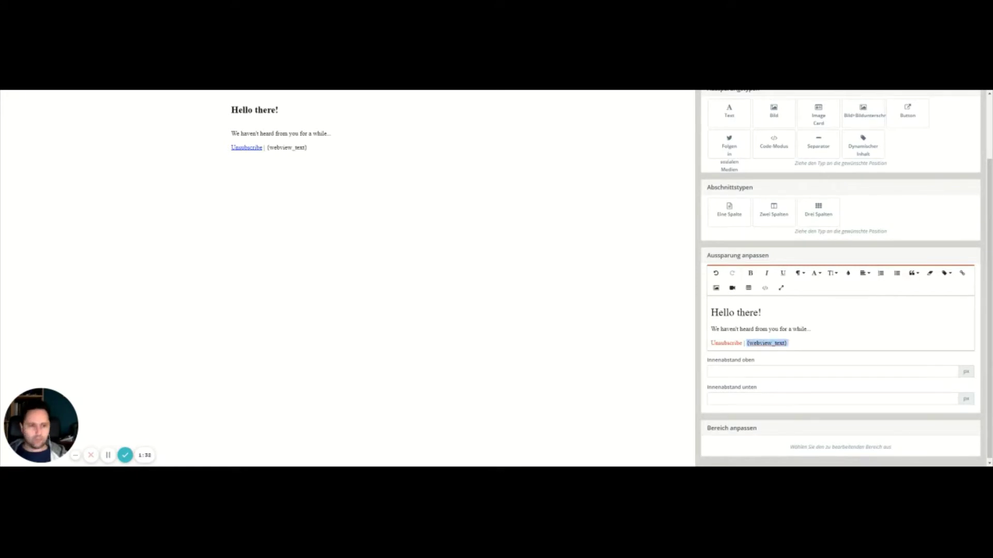
key("ctrl+c")
key("Right")
key("ctrl+v")
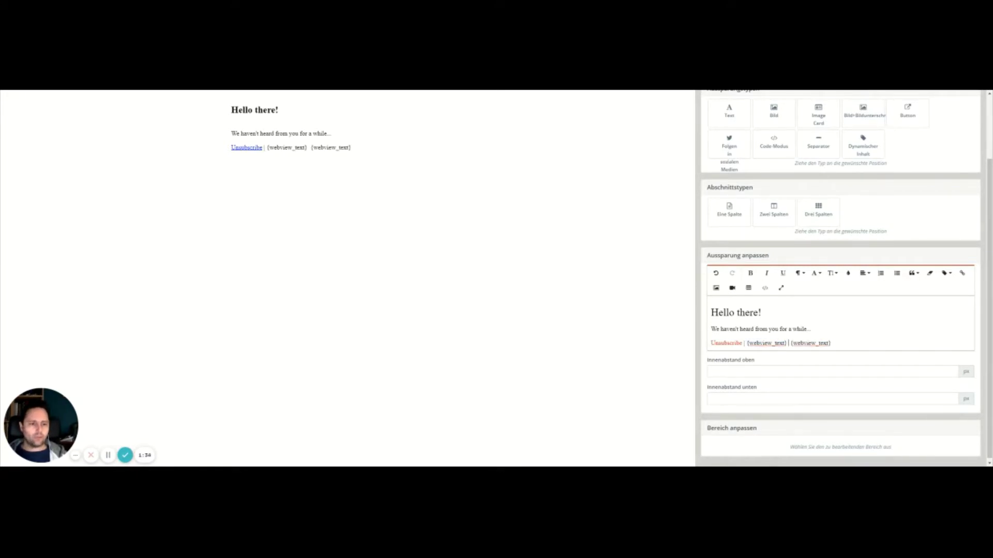
left_click(826, 342)
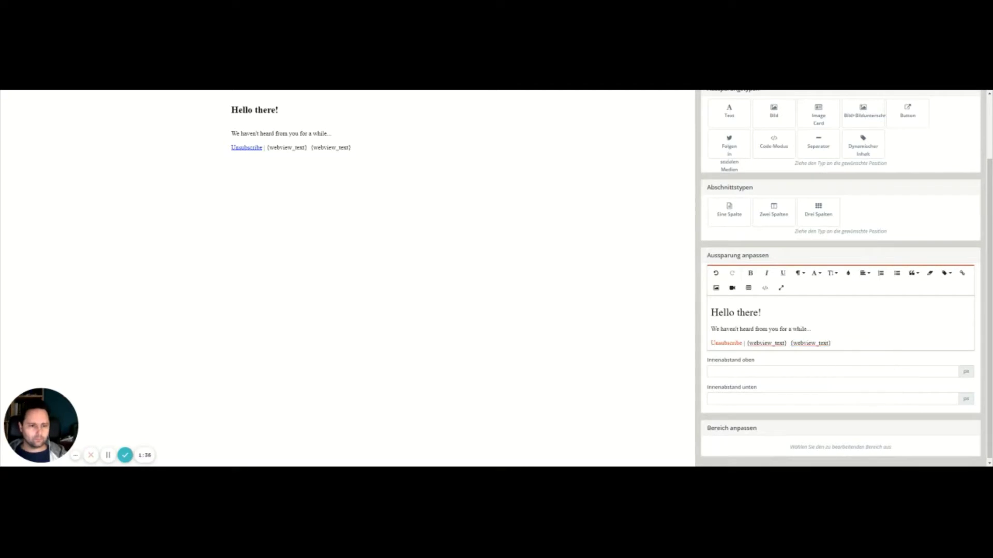
left_click_drag(818, 343, 793, 342)
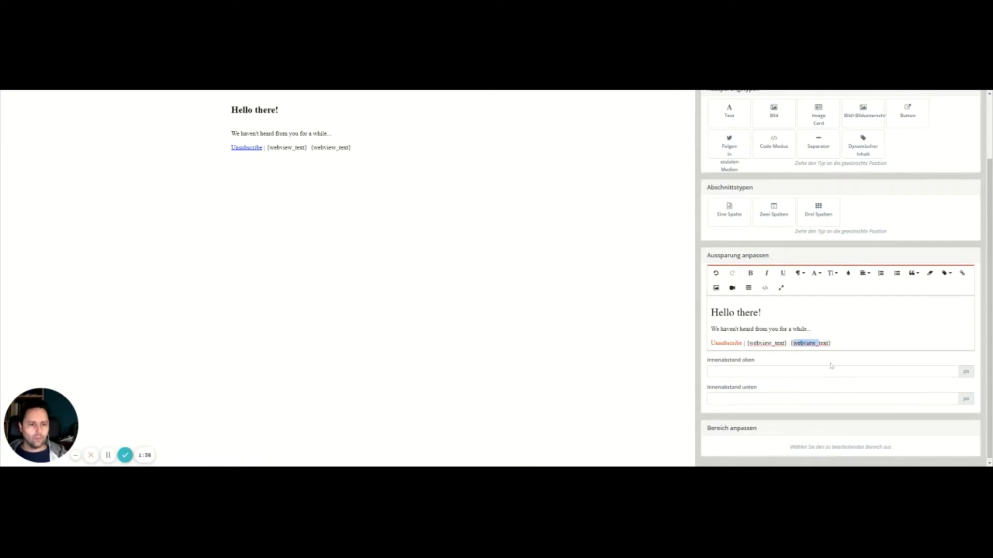
type("unsubscribe")
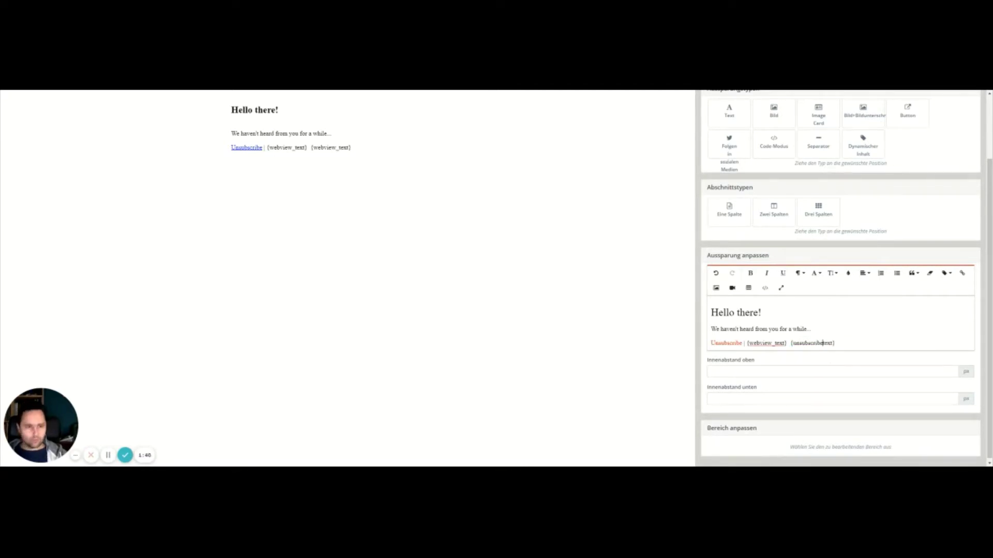
type("_")
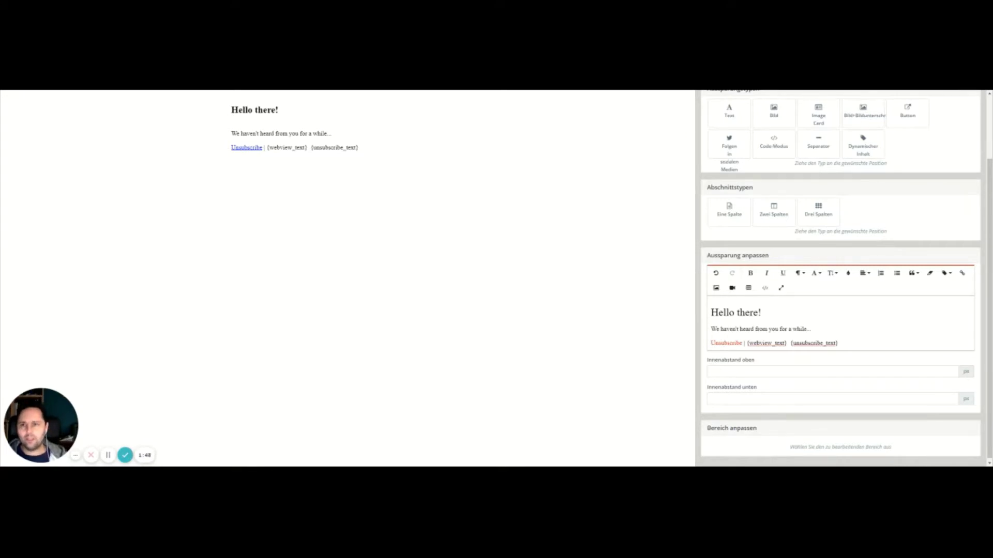
Step: Select the whole {unsubscribe_text} token at the end of the footer line
key("shift+Right")
key("shift+Right")
key("shift+Right")
key("shift+Right")
key("shift+Right")
key("shift+Right")
key("shift+Right")
key("shift+Right")
key("shift+Right")
key("shift+Right")
key("shift+Right")
key("shift+Right")
key("shift+Right")
key("shift+Right")
key("shift+Right")
key("shift+Right")
key("shift+Right")
key("shift+Right")
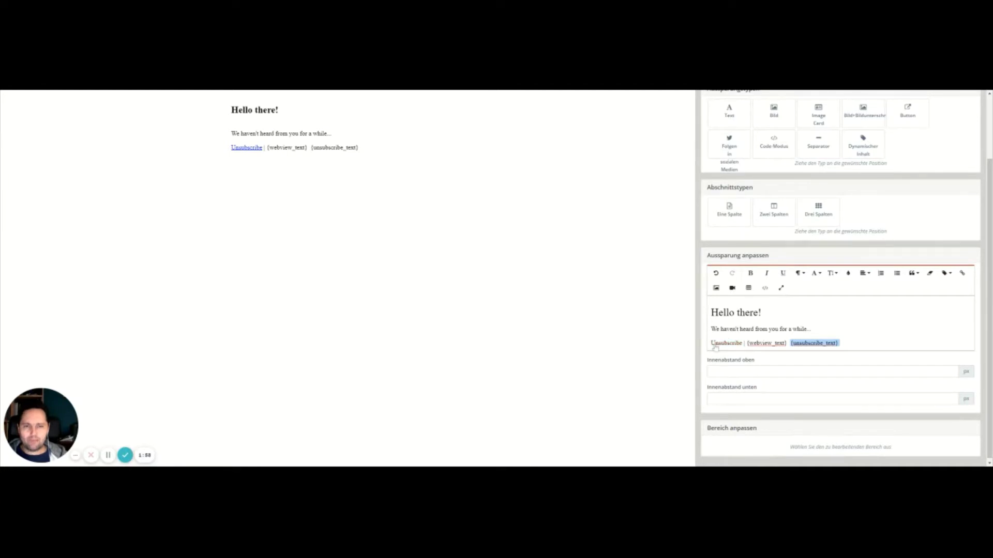
Step: Apply the changes made to the email's content and close the builder
scroll(716, 348, "up", 2)
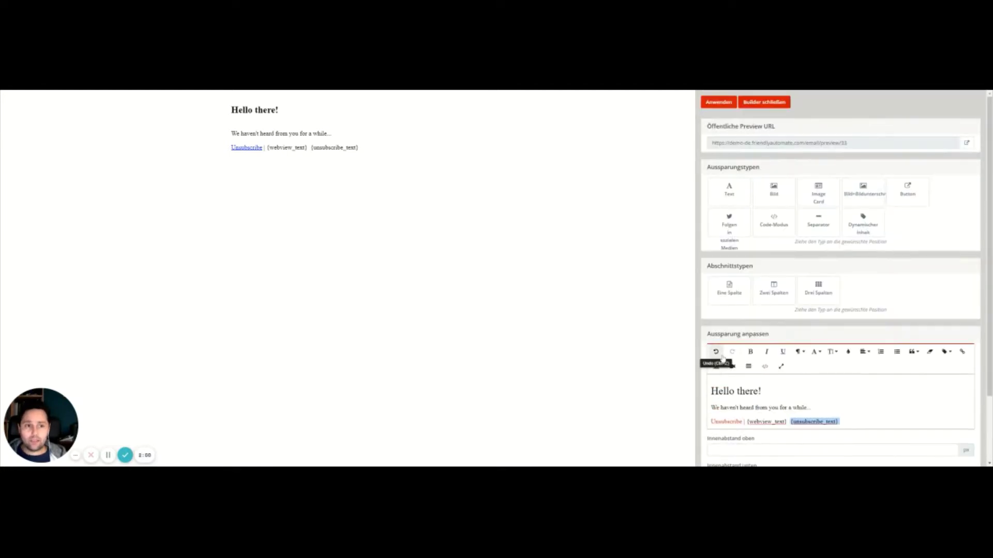
left_click(718, 102)
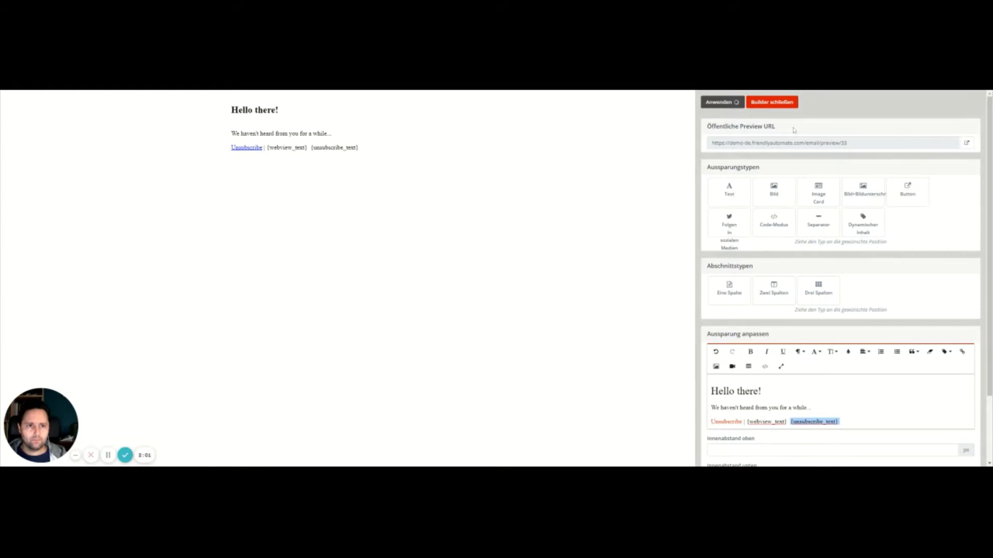
left_click(773, 103)
scroll(855, 272, "down", 1)
scroll(854, 273, "down", 2)
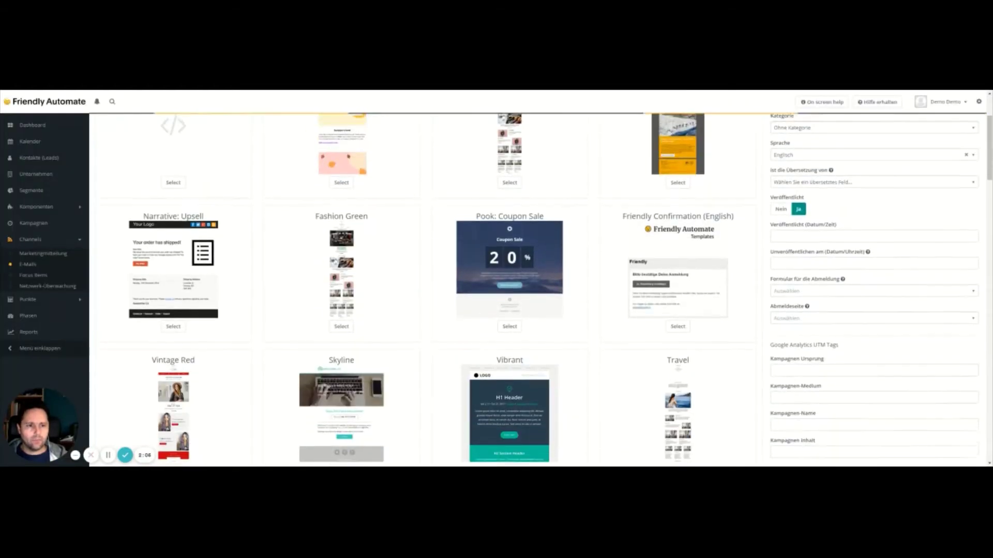
scroll(879, 233, "up", 3)
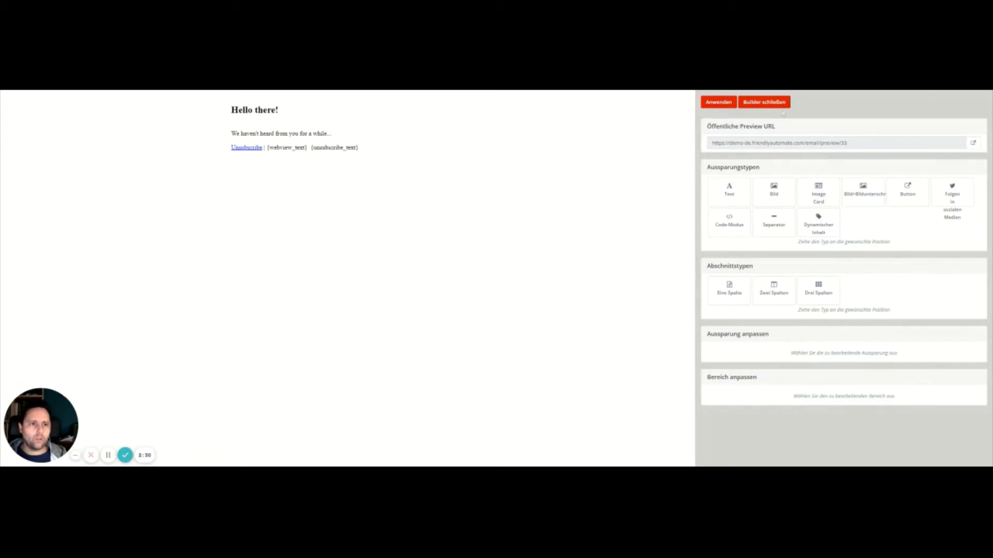
left_click(764, 102)
Step: Open the E-Mail Einstellungen in the system configuration and go down to the message and unsubscribe sections
left_click(979, 101)
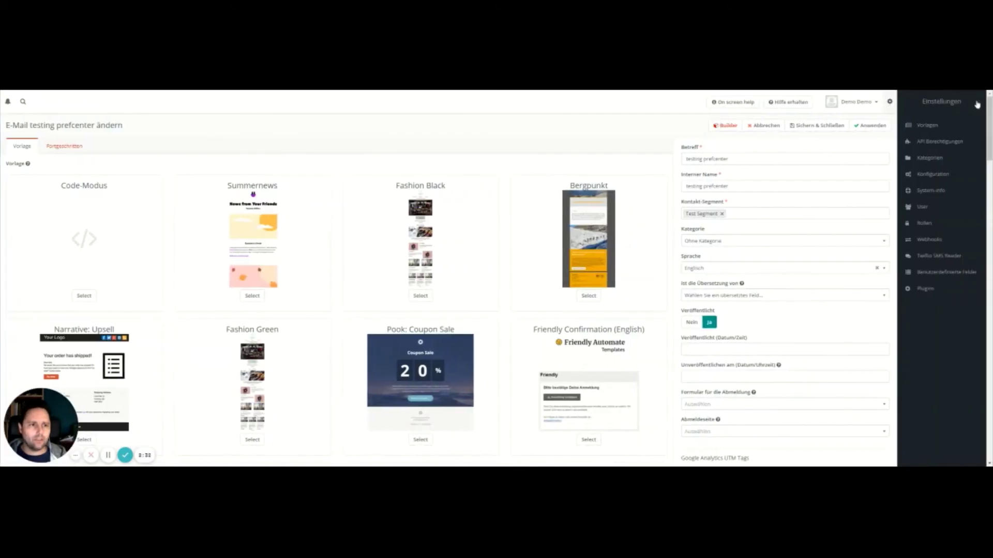
left_click(775, 207)
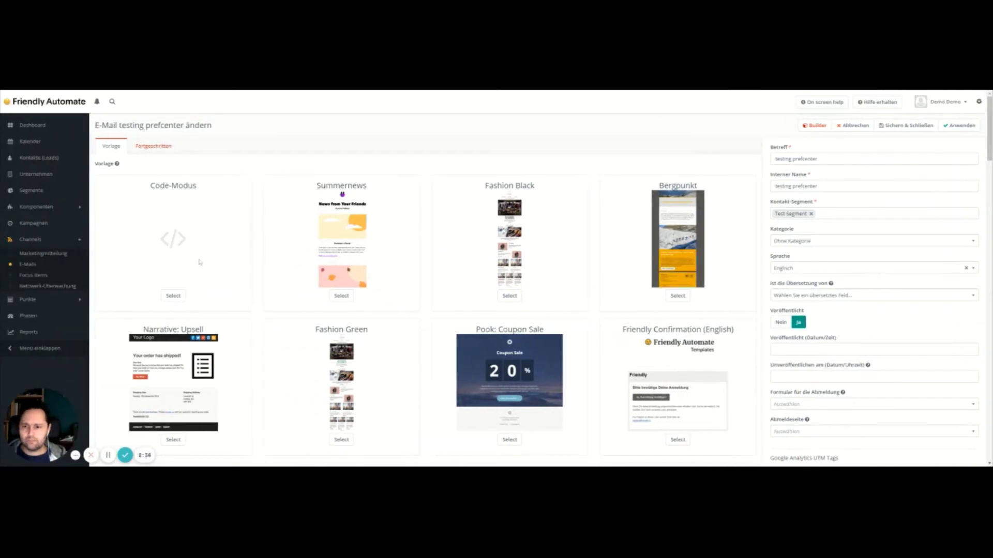
left_click(979, 102)
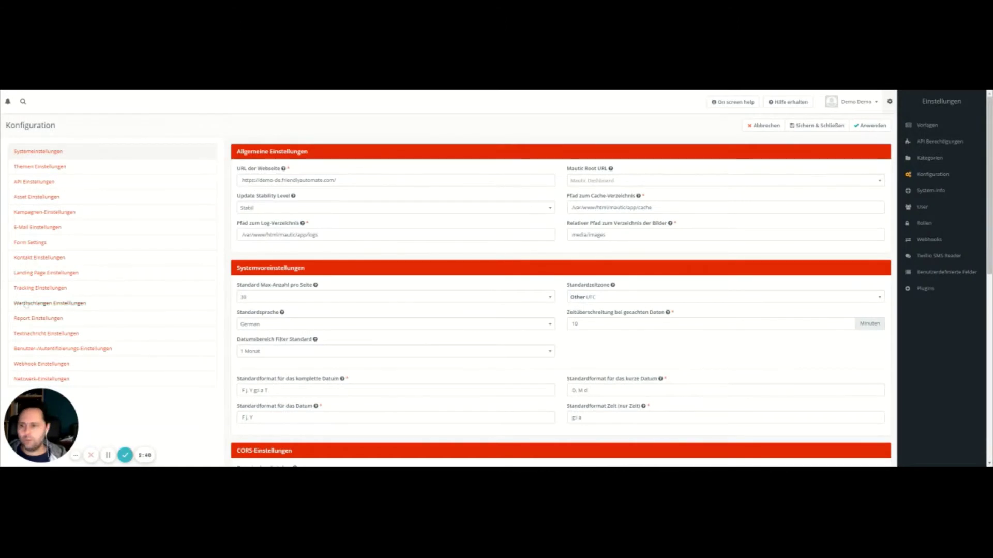
left_click(38, 228)
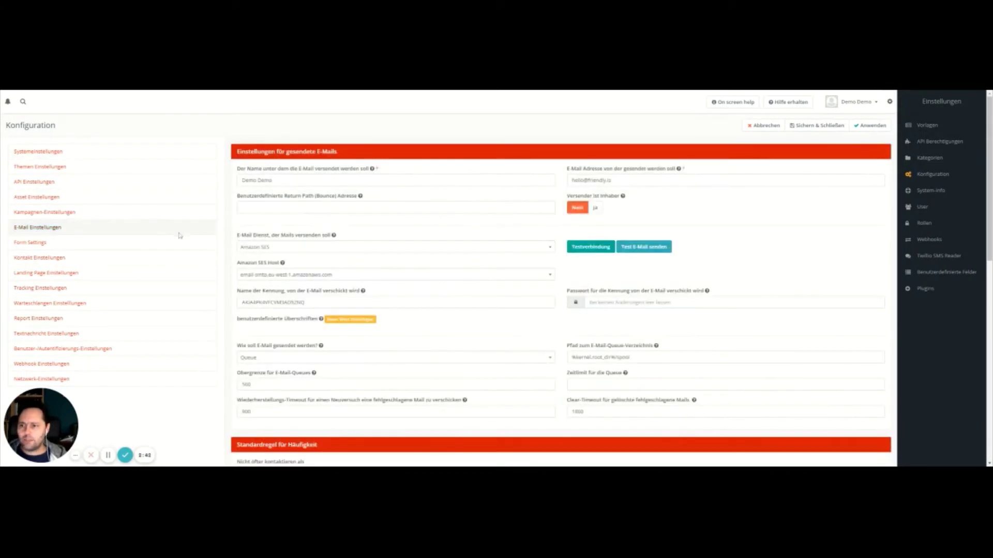
scroll(457, 284, "down", 10)
scroll(457, 284, "down", 3)
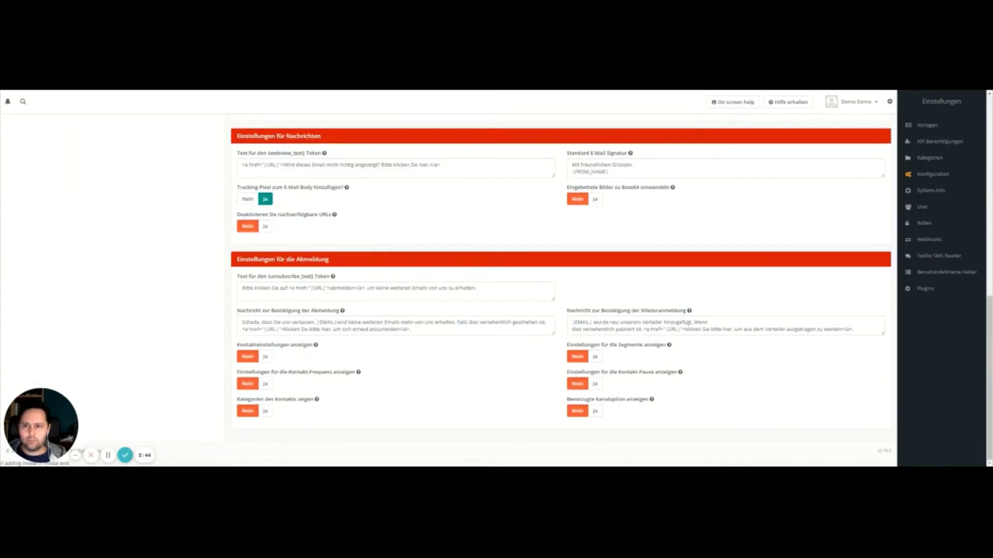
Step: Examine the {webview_text} and {unsubscribe_text} token texts and the confirmation messages for unsubscribing and resubscribing
scroll(271, 235, "up", 2)
mouse_move(271, 236)
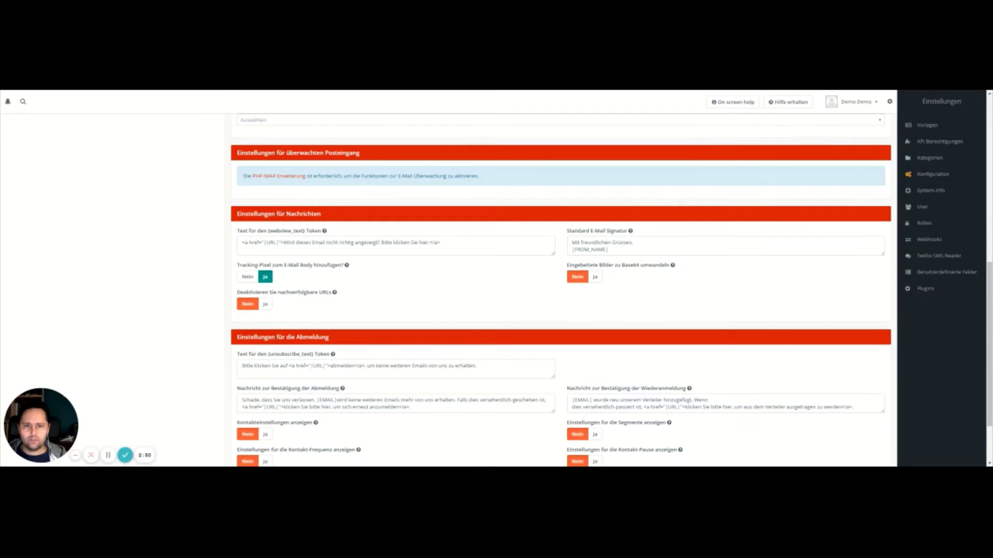
scroll(357, 238, "down", 2)
mouse_move(280, 282)
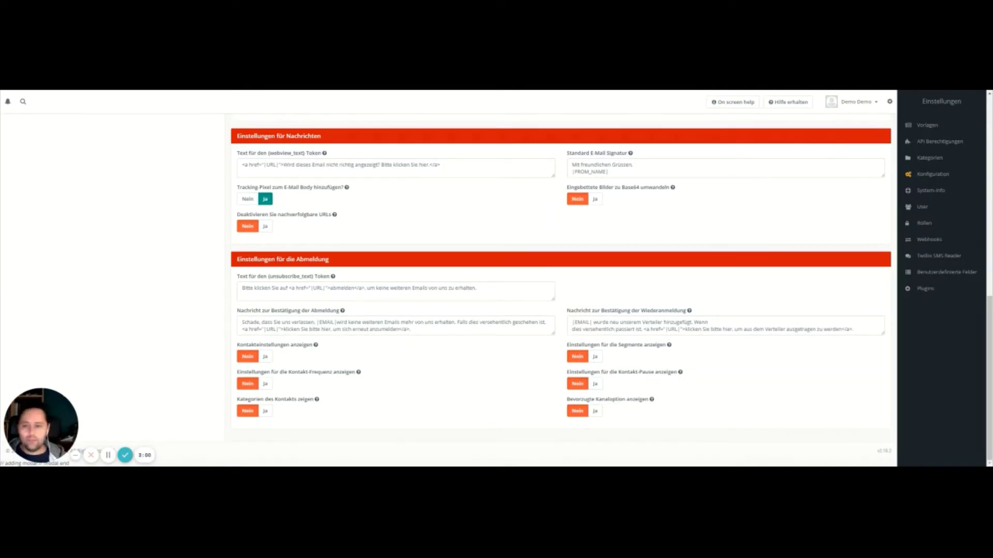
left_click_drag(411, 329, 241, 322)
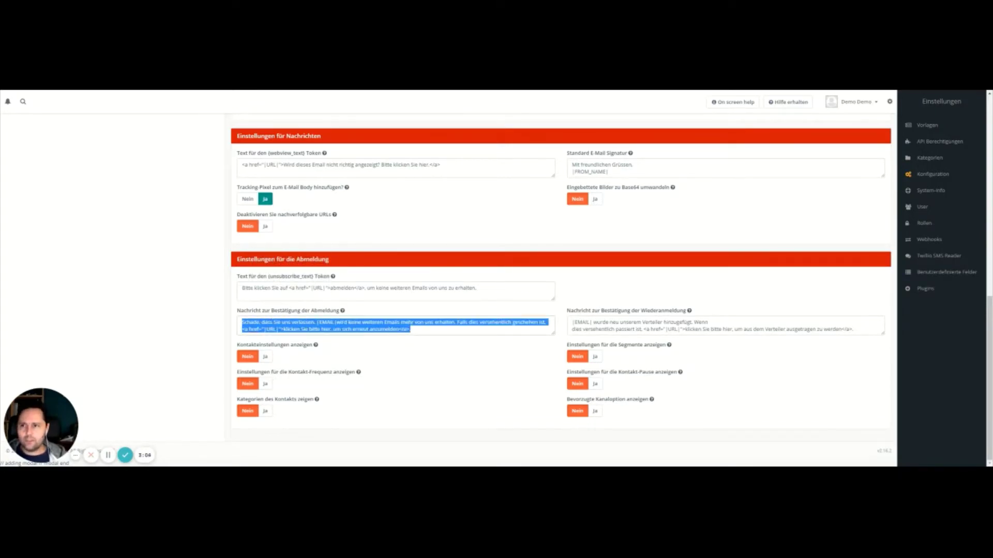
key("alt+Tab")
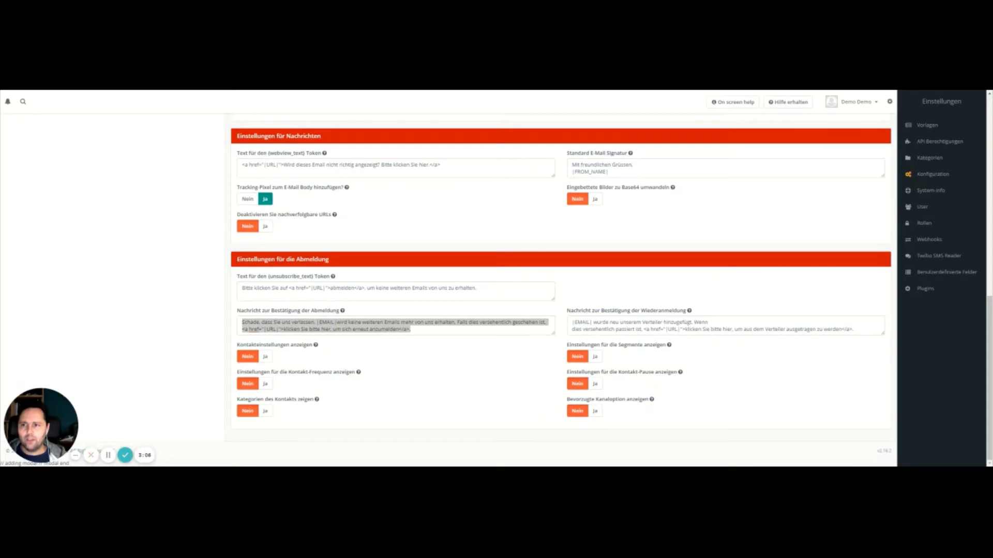
key("alt+Tab")
left_click(633, 329)
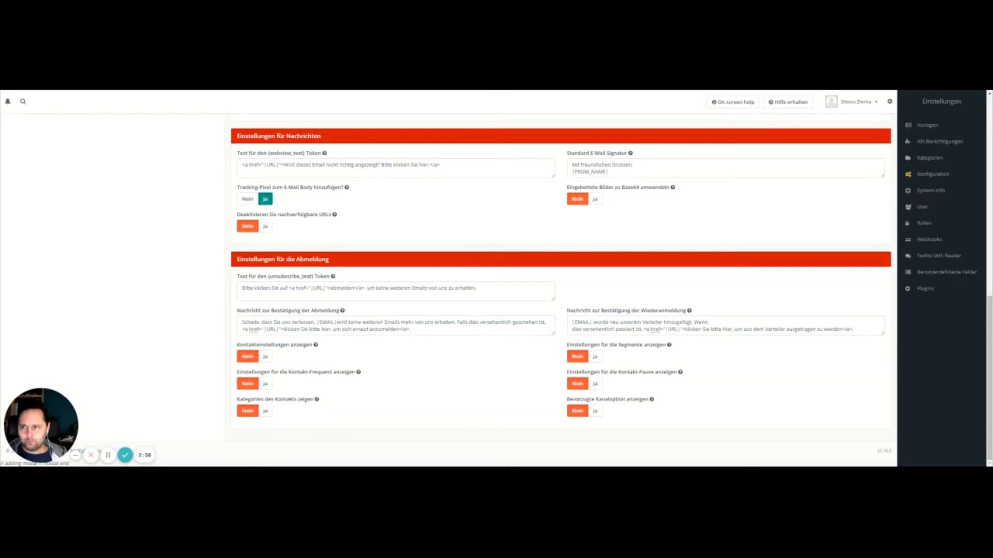
Step: Leave the configuration and open the testing prefcenter email for editing from the email list
scroll(561, 279, "up", 5)
left_click(881, 124)
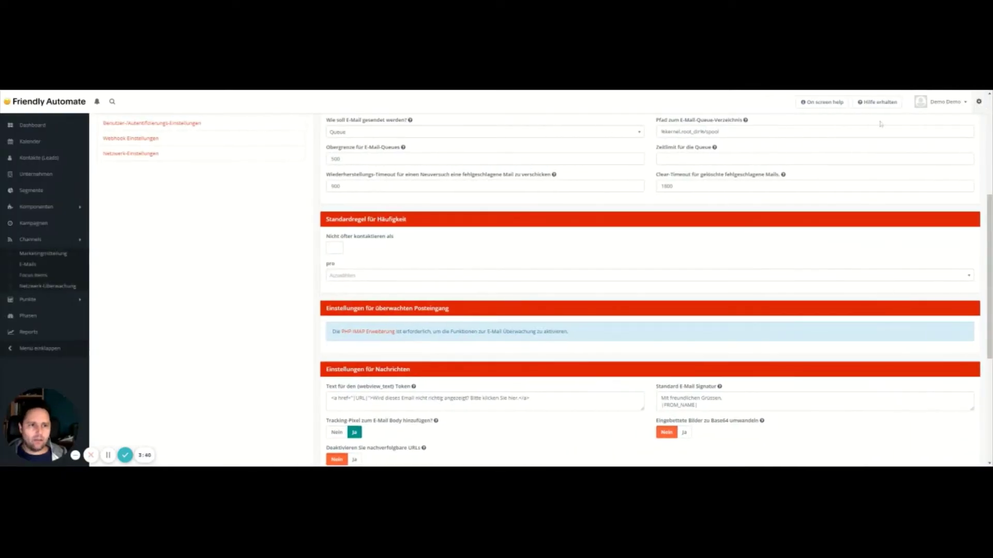
scroll(880, 124, "up", 3)
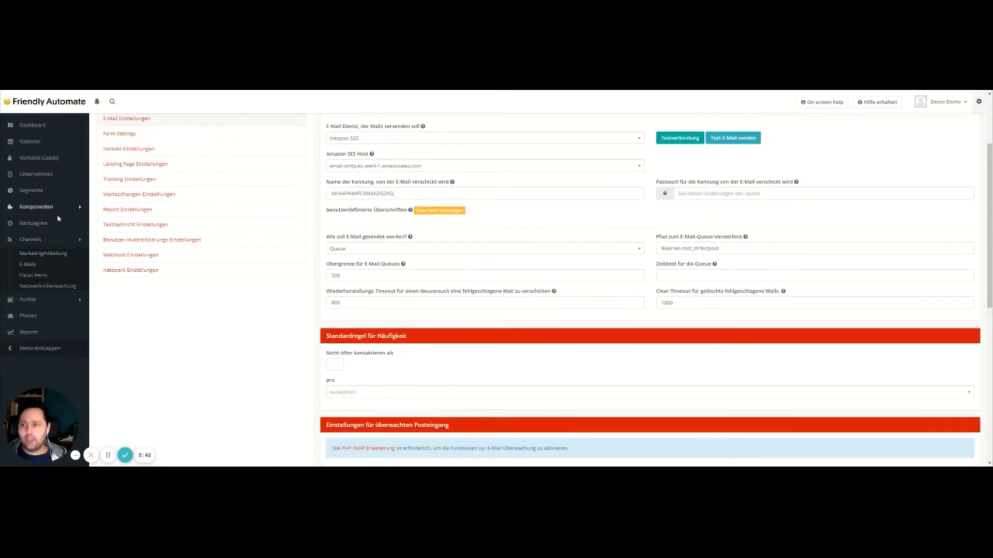
left_click(31, 265)
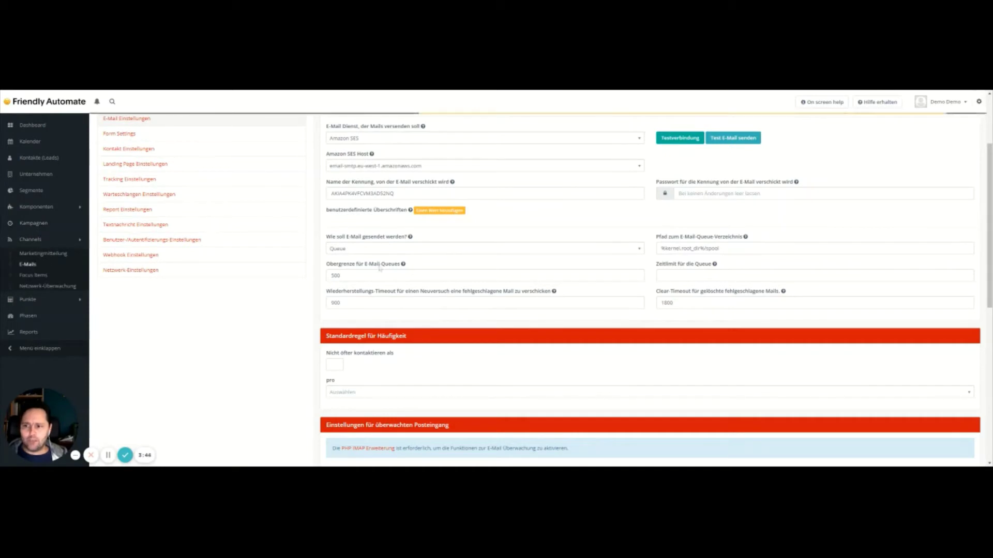
left_click(157, 169)
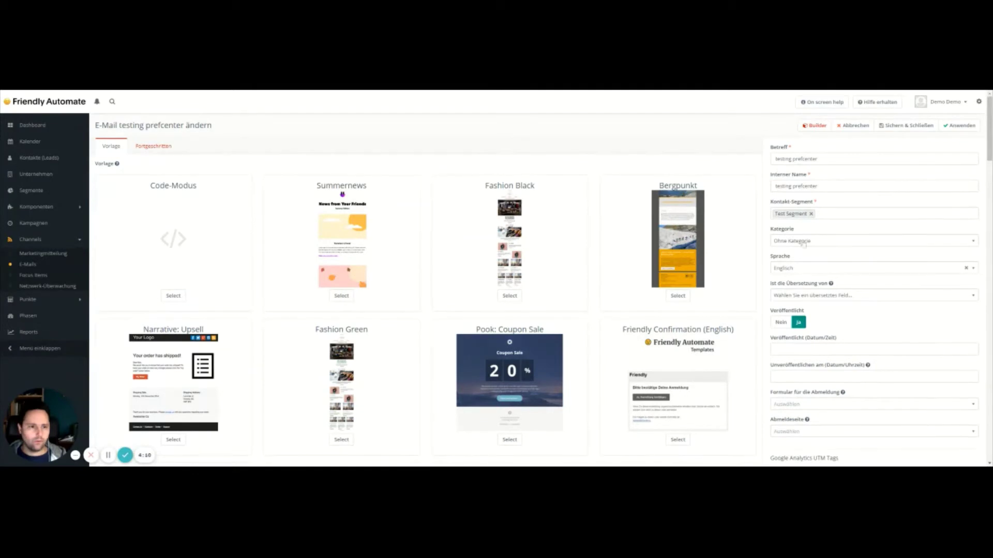
Step: Check the options for Abmeldeseite in the email's settings without choosing a page
scroll(802, 243, "down", 2)
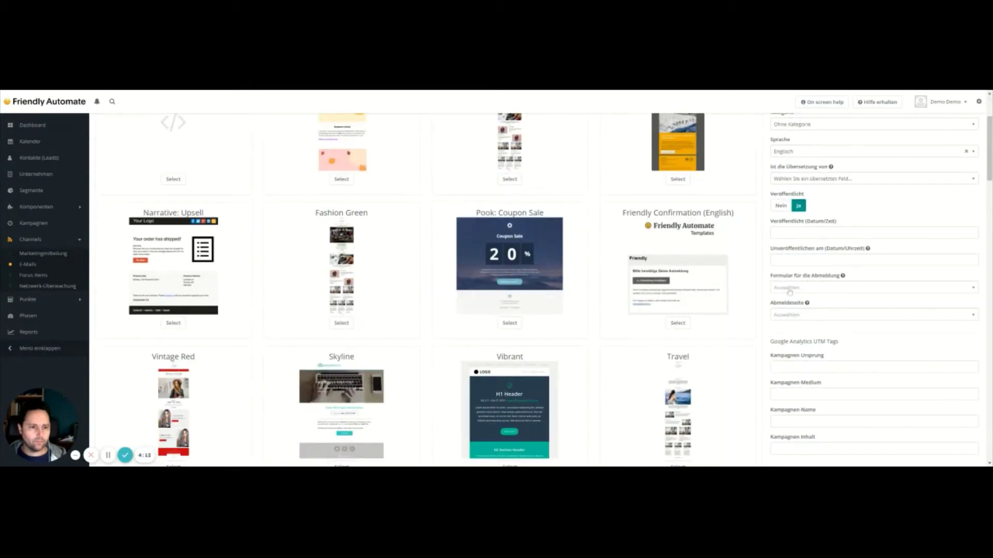
left_click(821, 319)
left_click(820, 318)
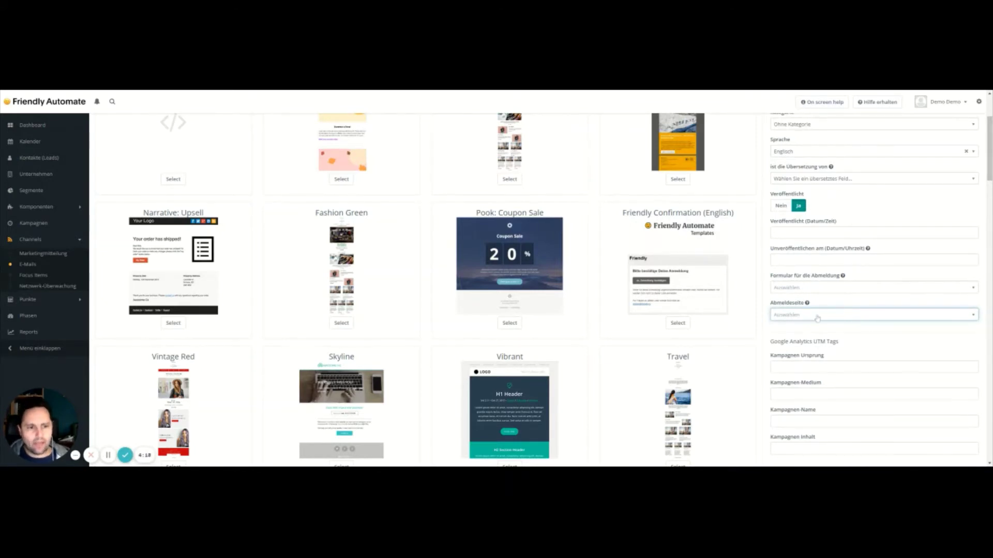
scroll(854, 321, "up", 2)
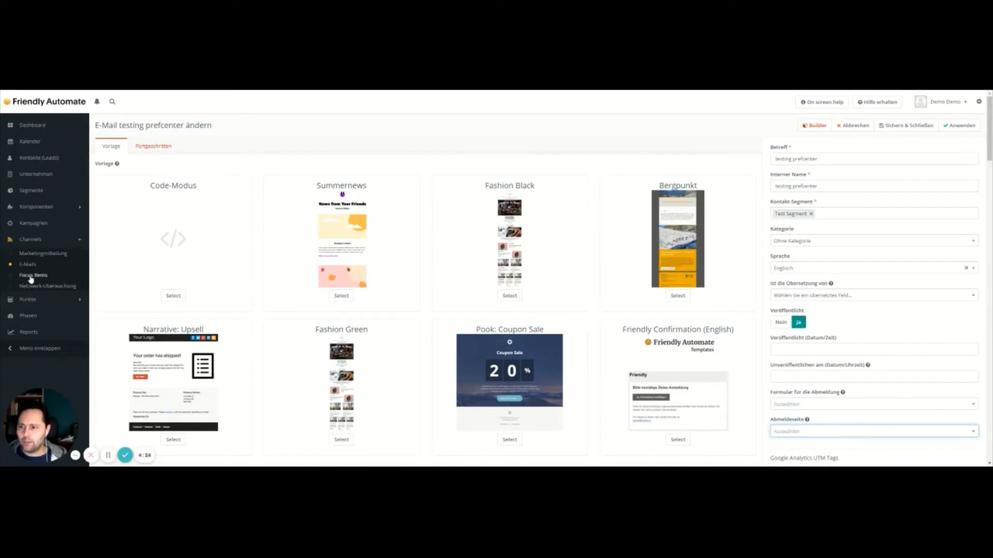
Step: Open the Friendly Preference Center landing page (double-optout-de) for editing
left_click(34, 208)
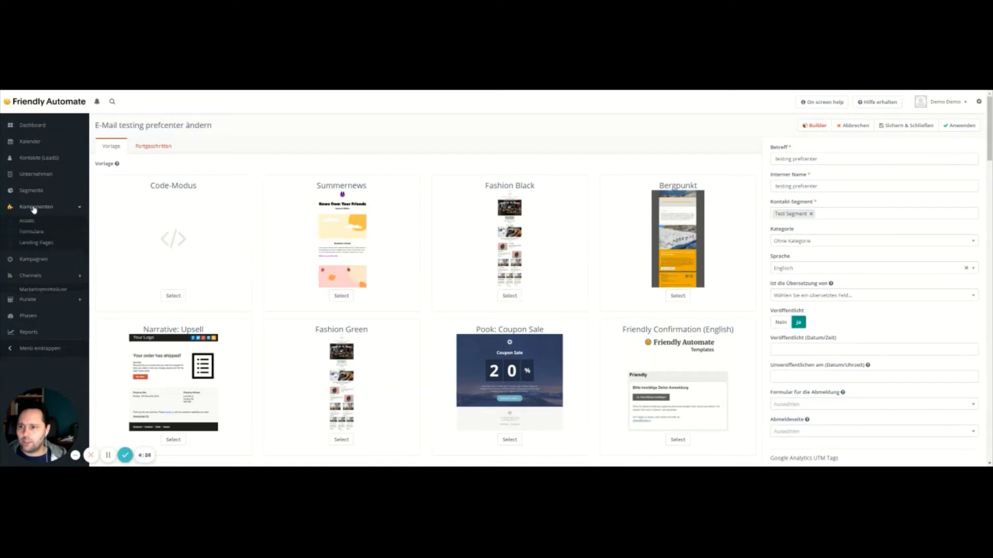
left_click(37, 242)
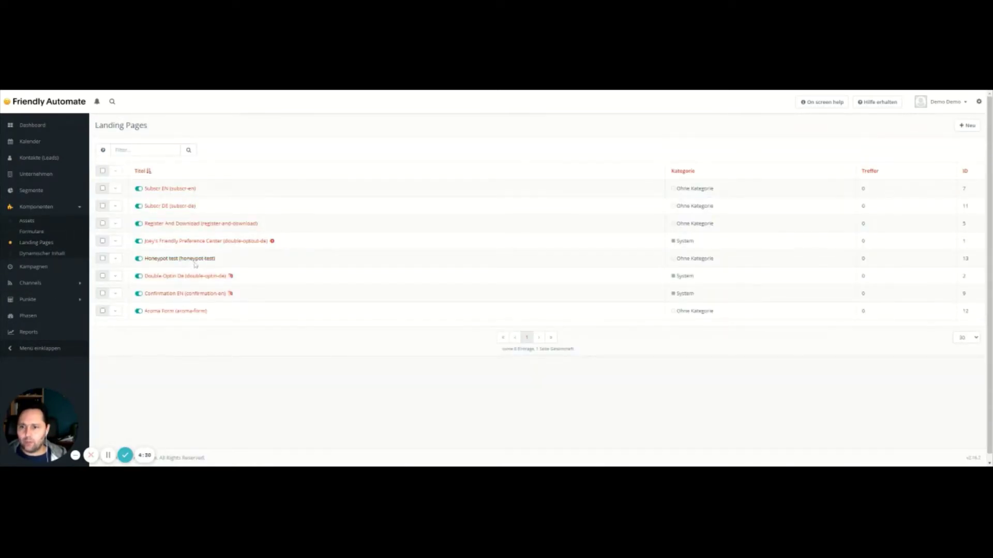
left_click(180, 242)
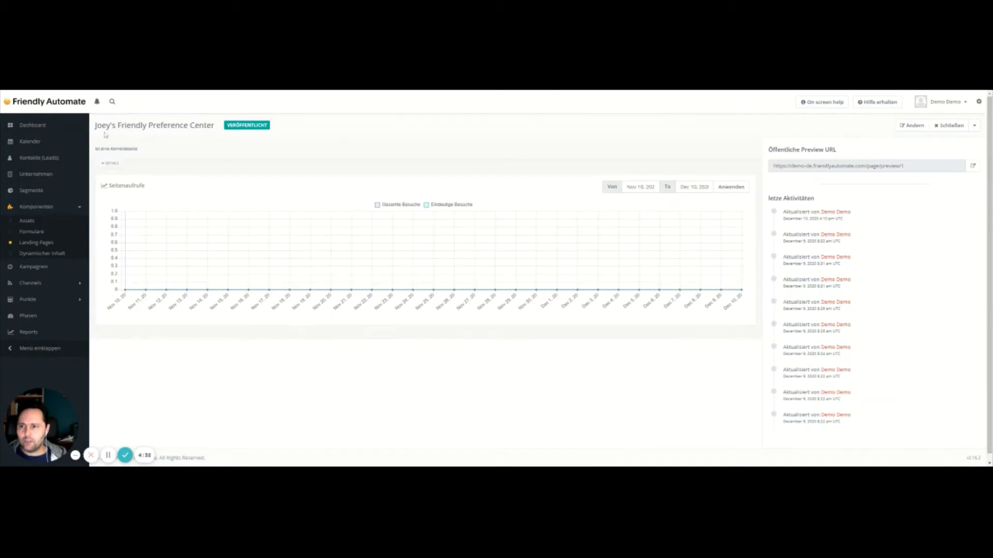
left_click(912, 125)
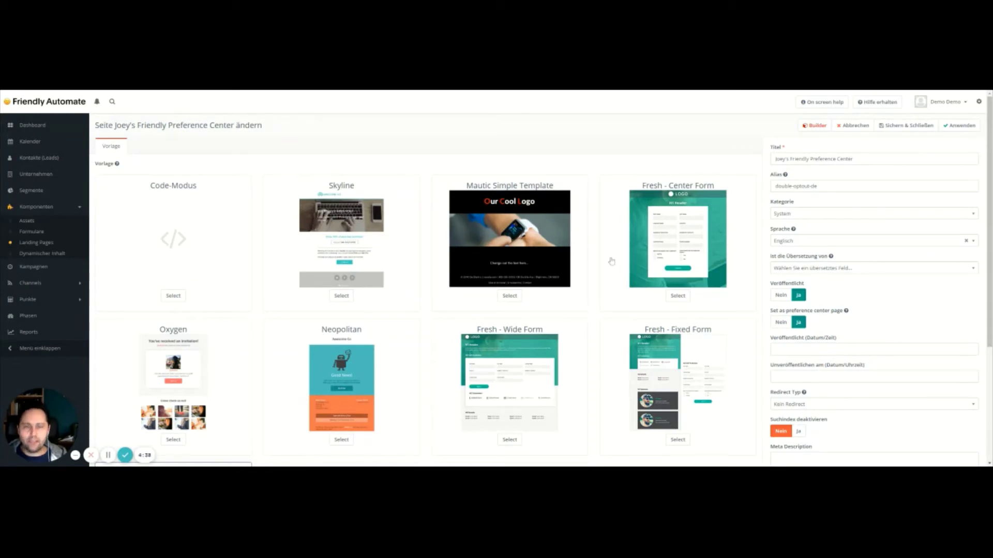
Step: Turn off "Set as preference center page", check the slot types offered in the builder, and turn the setting back on
mouse_move(775, 317)
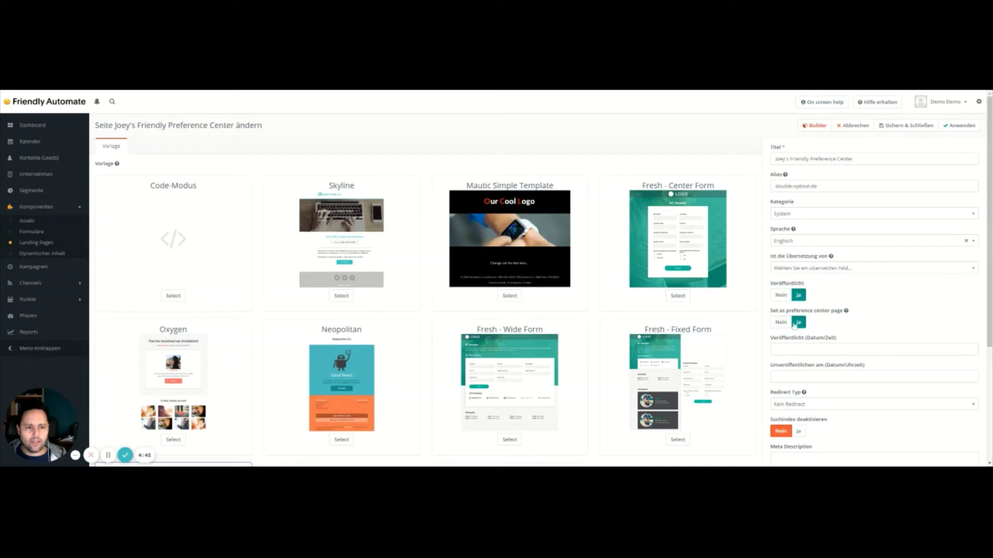
left_click(791, 325)
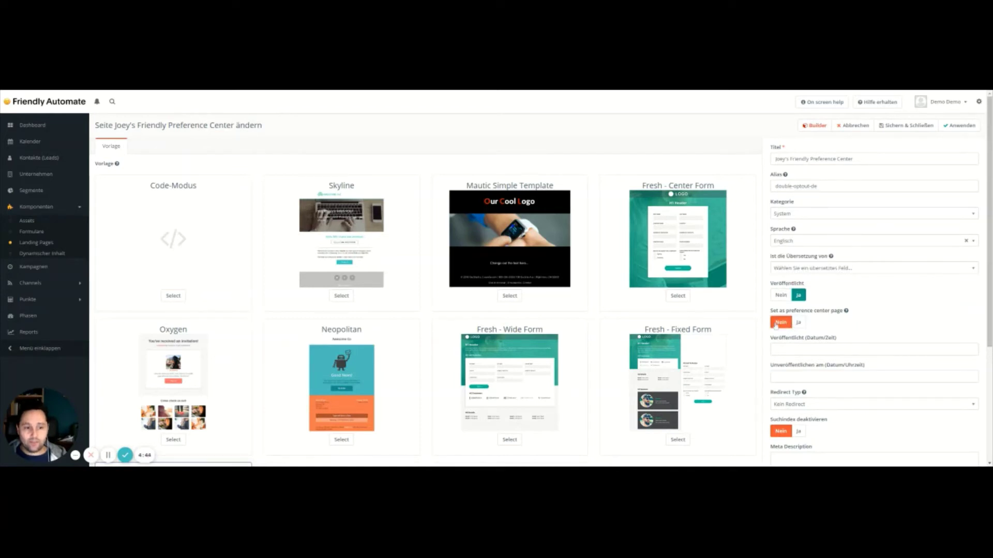
left_click(814, 126)
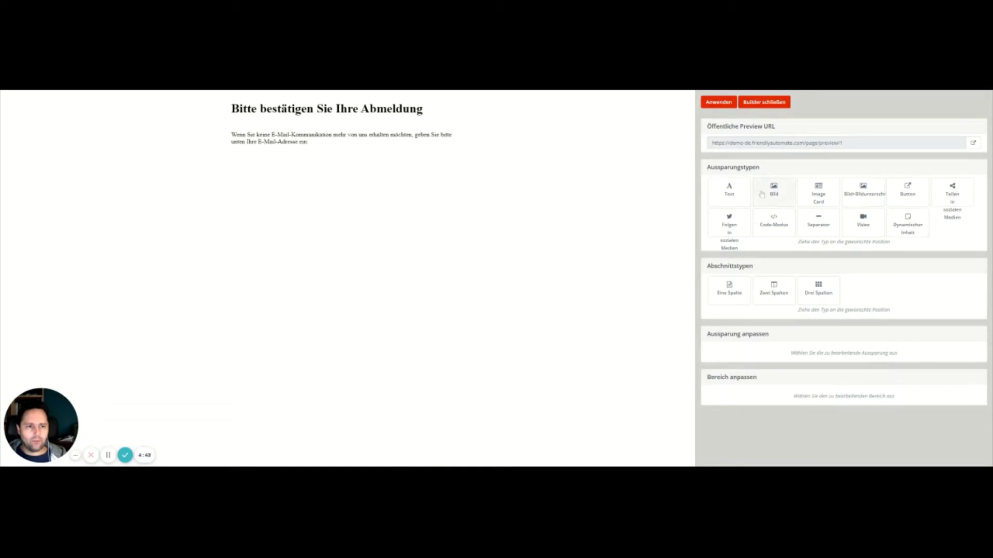
left_click(782, 101)
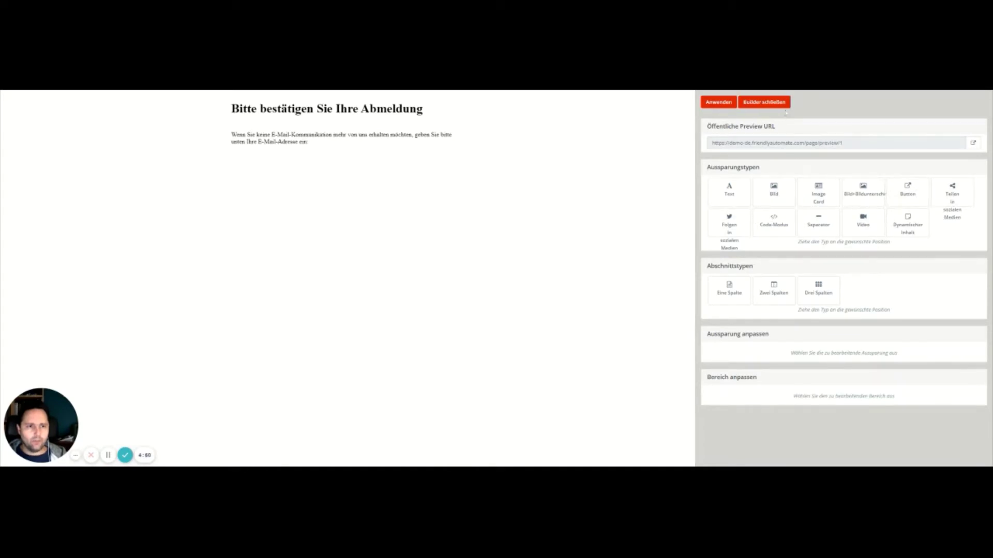
left_click(799, 322)
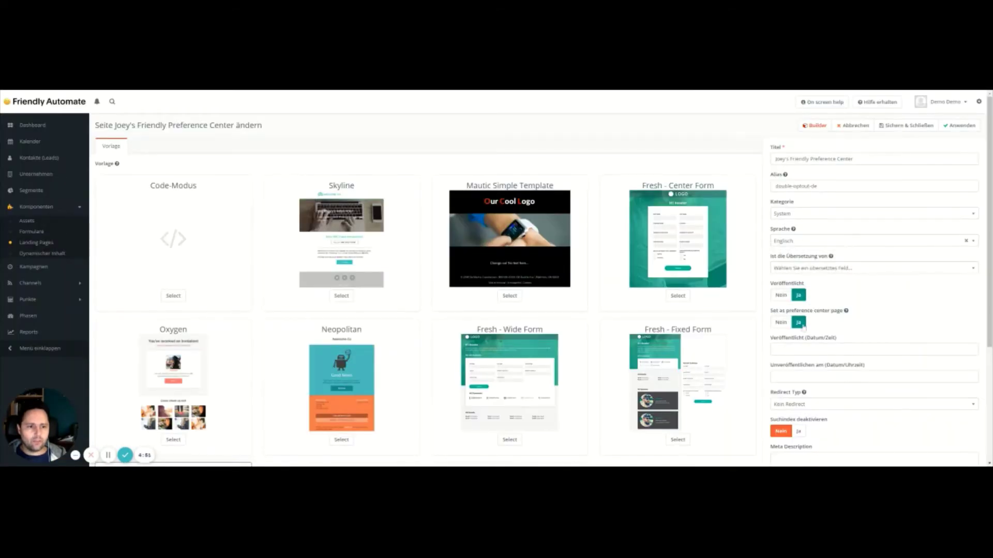
Step: Open the landing page in the builder and delete the paragraph below the heading "Bitte bestätigen Sie Ihre Abmeldung"
left_click(815, 126)
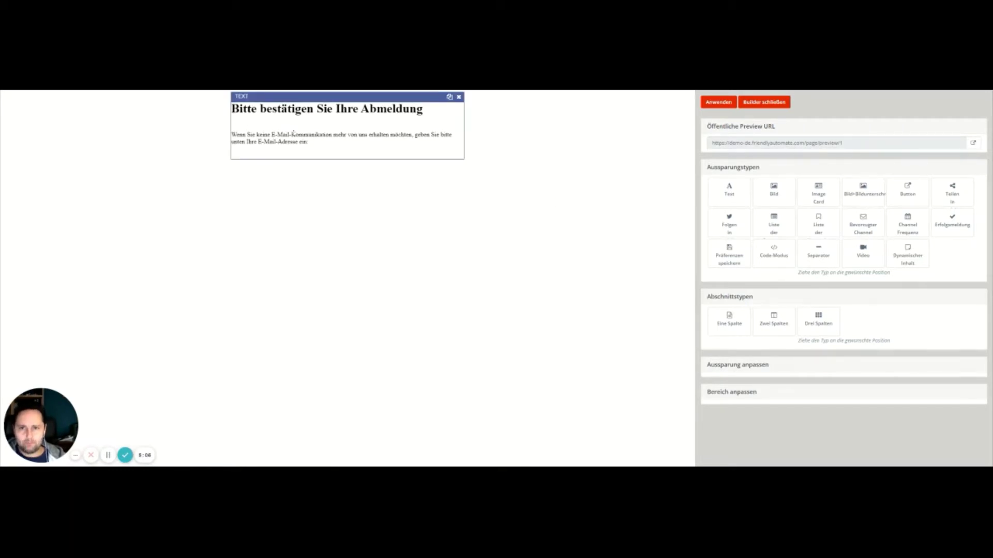
left_click(293, 133)
scroll(734, 310, "down", 3)
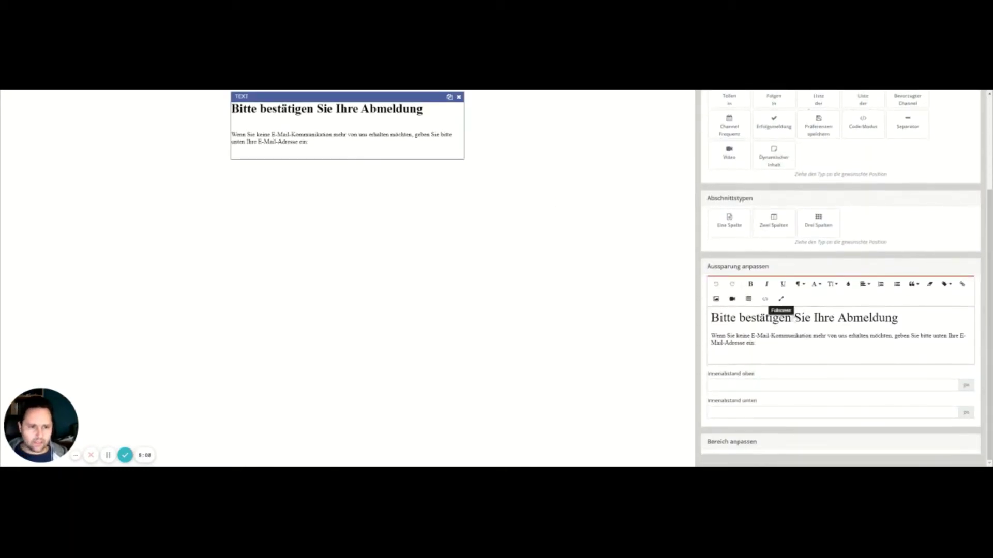
left_click_drag(710, 336, 755, 343)
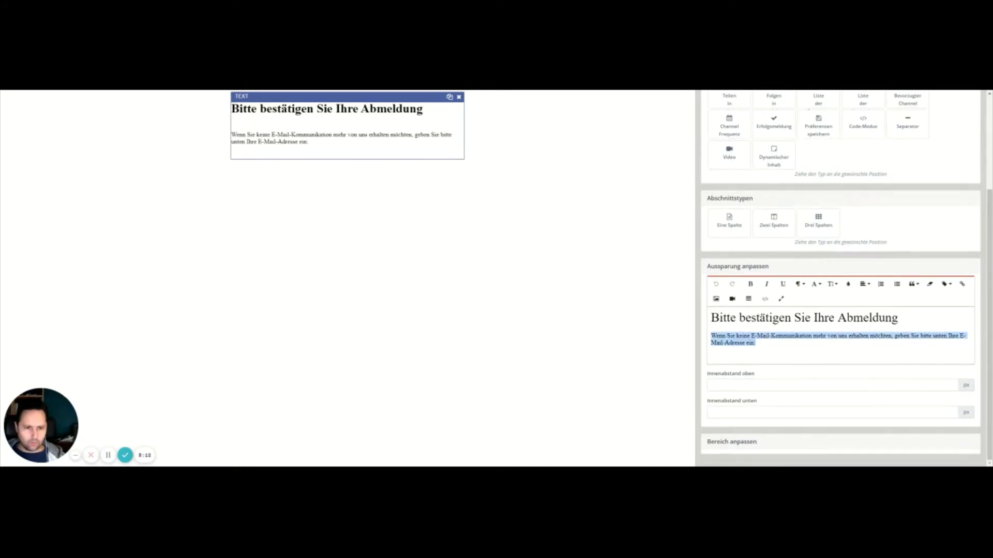
key("BackSpace")
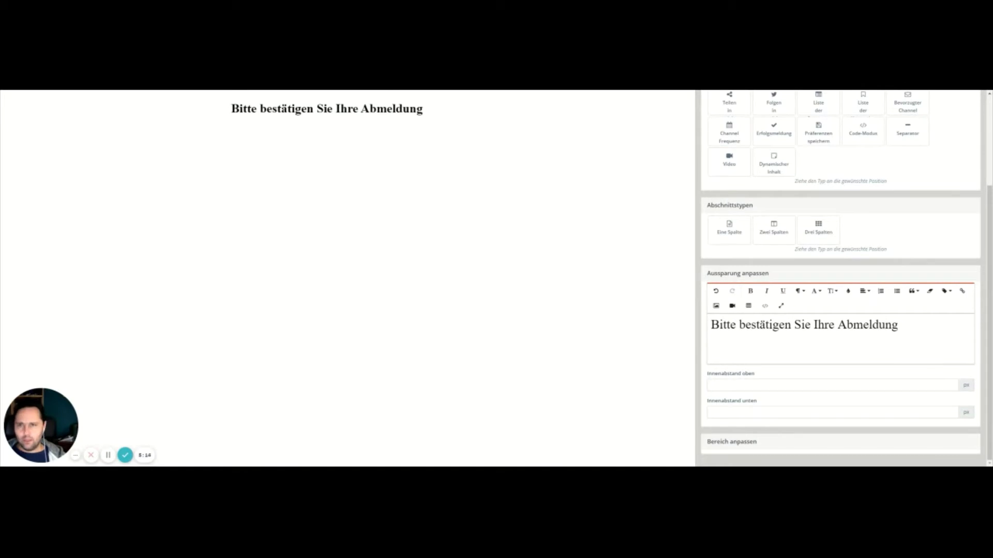
key("BackSpace")
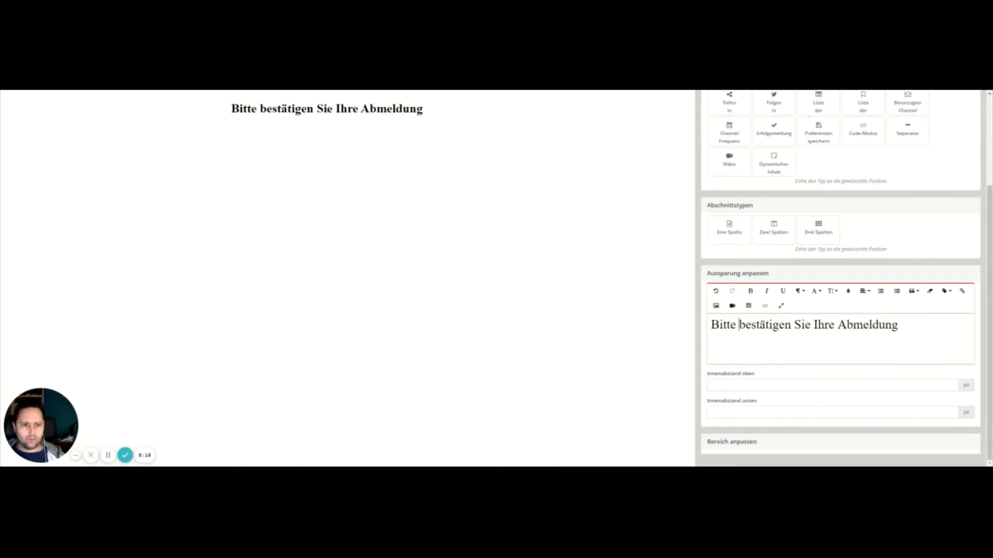
Step: Replace the heading "Bitte bestätigen Sie Ihre Abmeldung" with "Please change your preferences" followed by a blank line
double_click(740, 325)
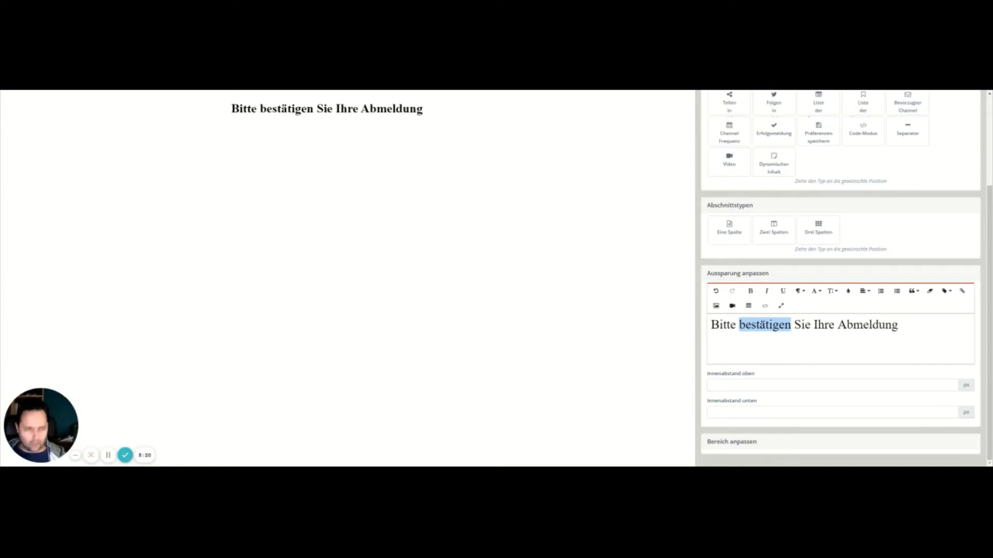
key("ctrl+a")
key("BackSpace")
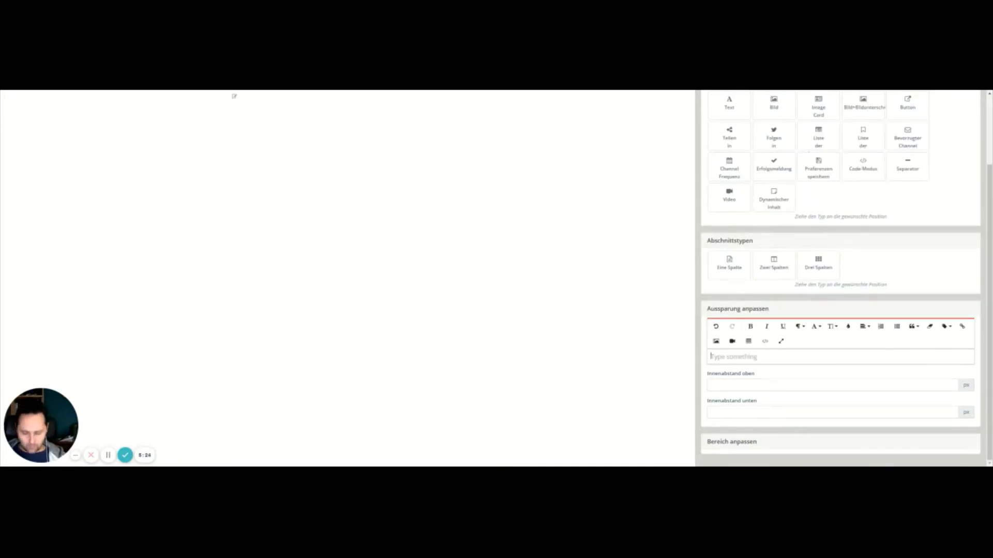
type("Please change your preferences")
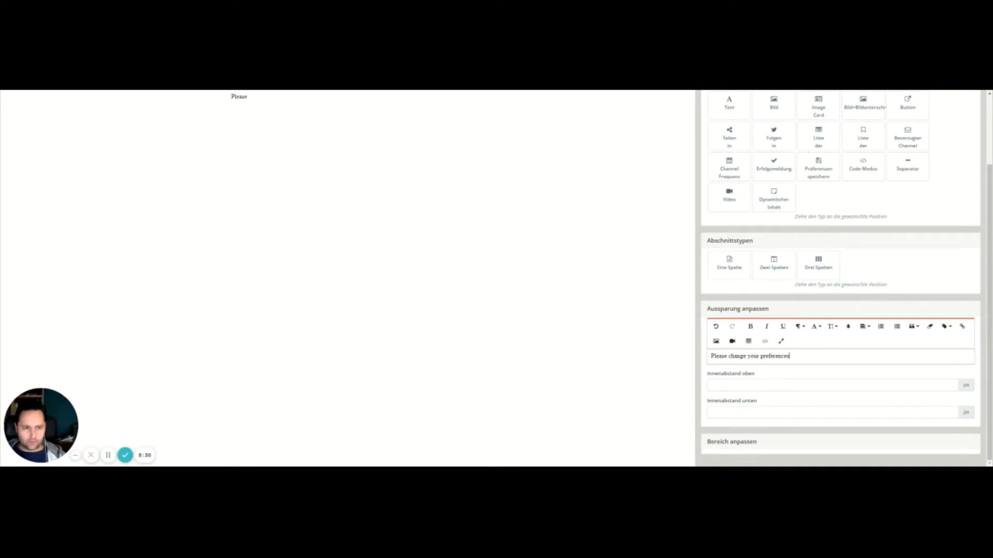
key("ctrl+a")
left_click(791, 356)
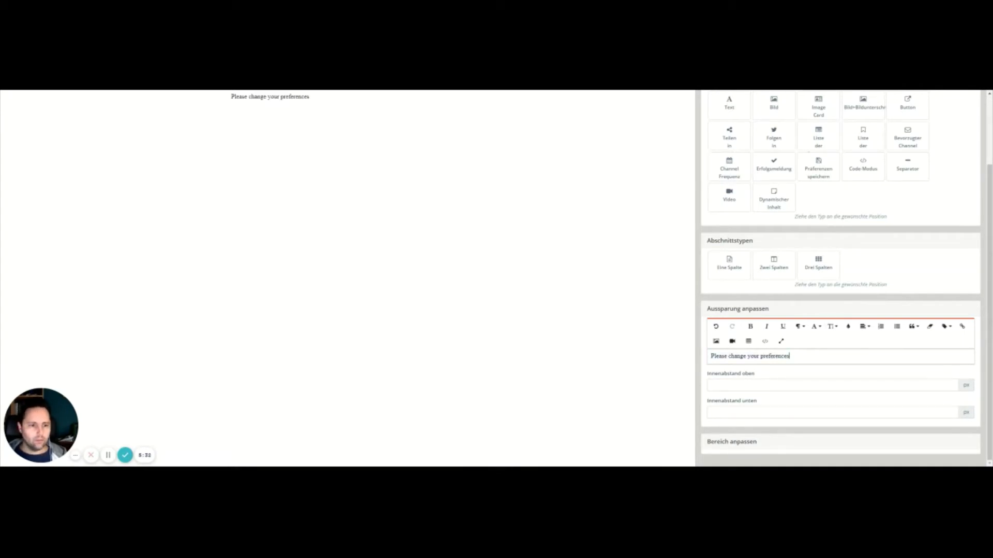
key("Return")
Step: Set the new heading "Please change your preferences" to font size 30 and make it bold
key("ctrl+a")
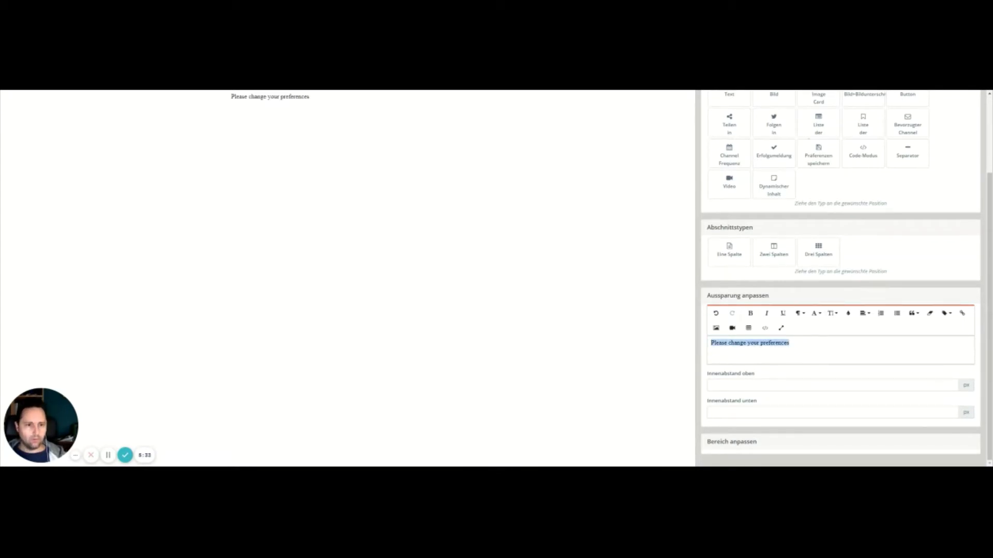
left_click(832, 314)
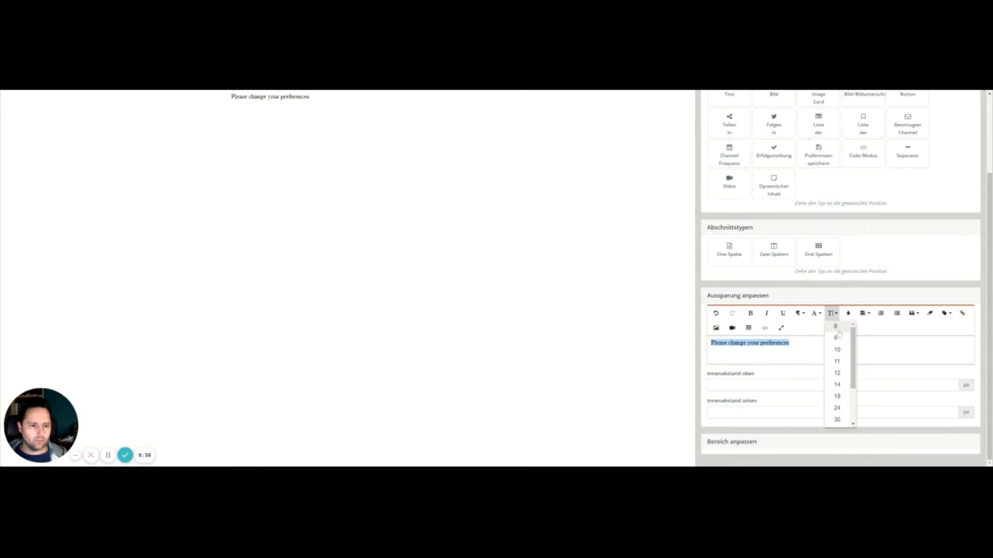
left_click(836, 420)
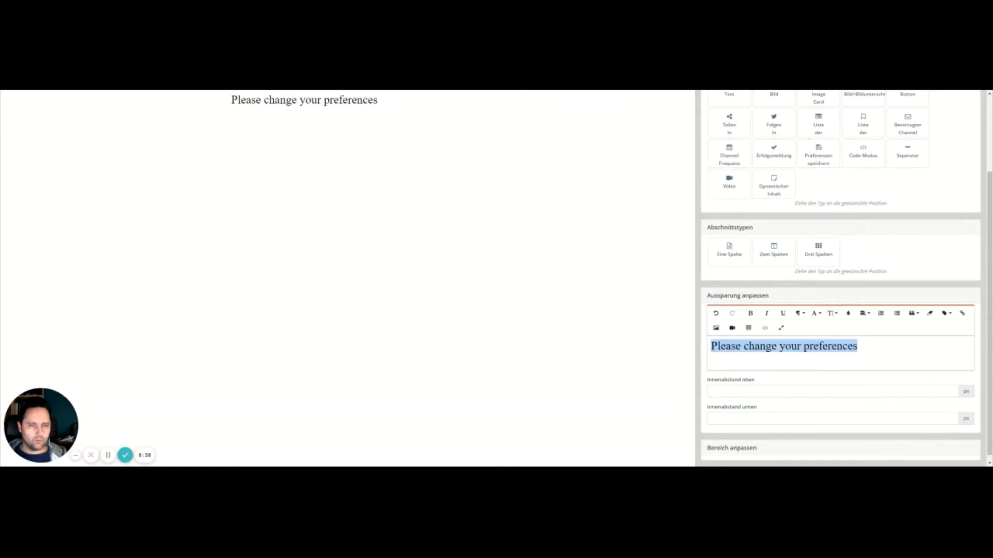
left_click(751, 315)
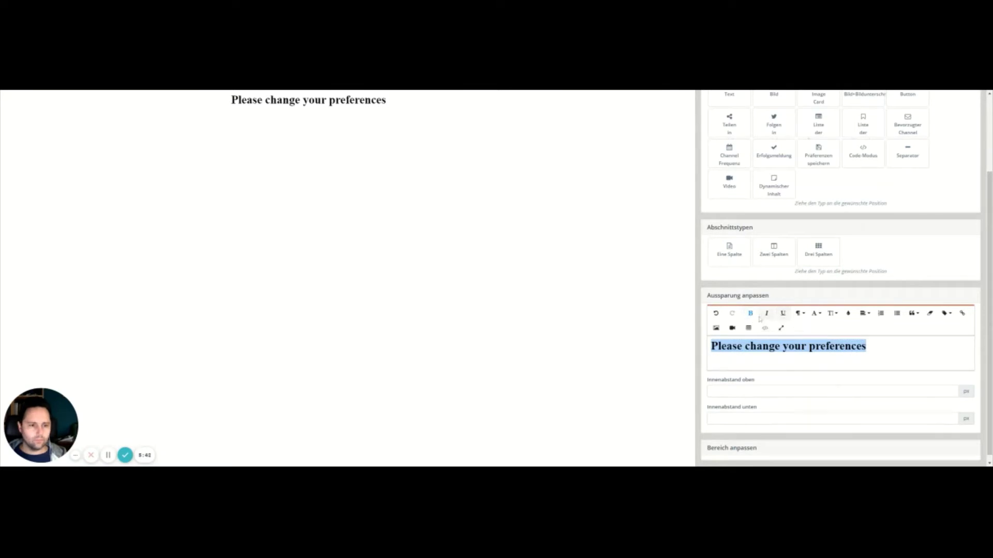
Step: Try larger font sizes for the heading "Please change your preferences" and settle on 36
left_click(814, 314)
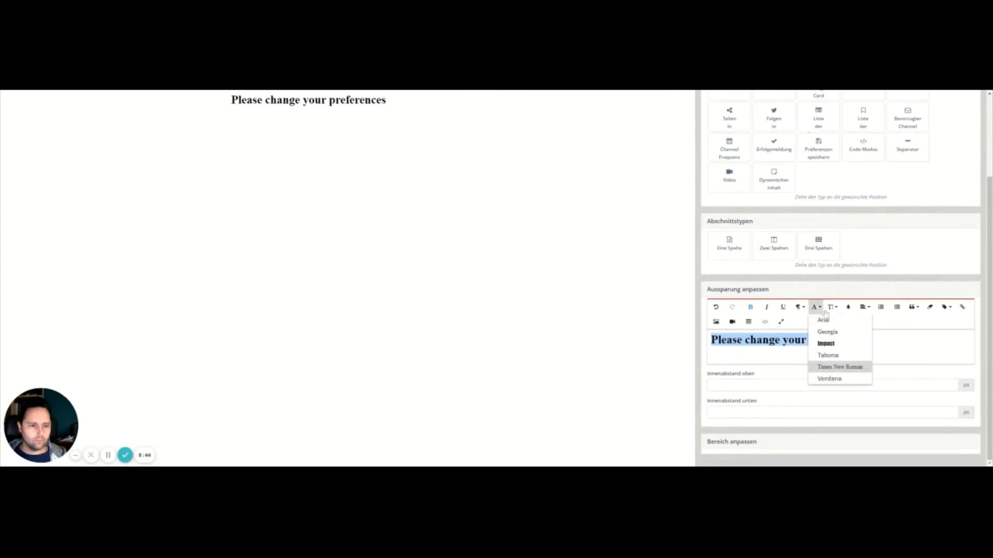
left_click(830, 309)
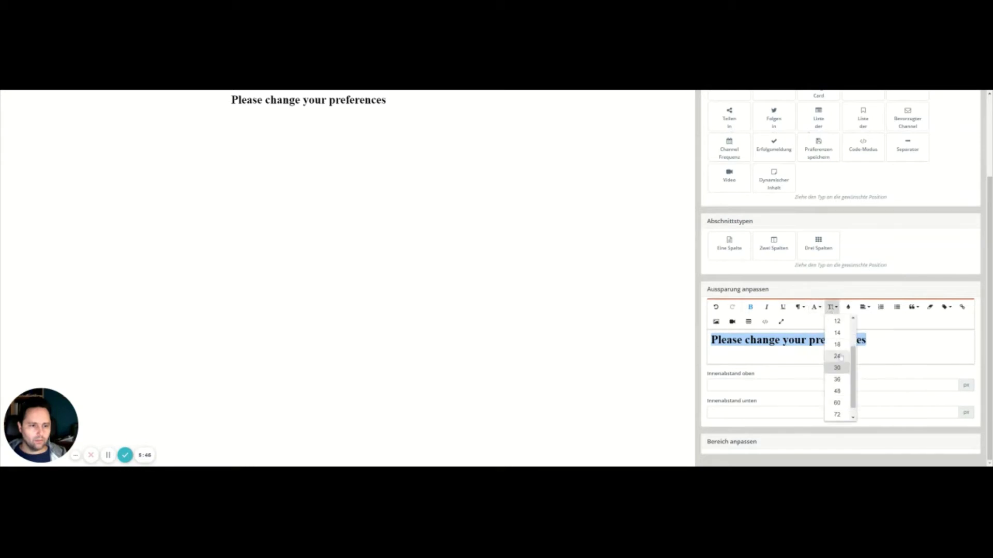
left_click(833, 393)
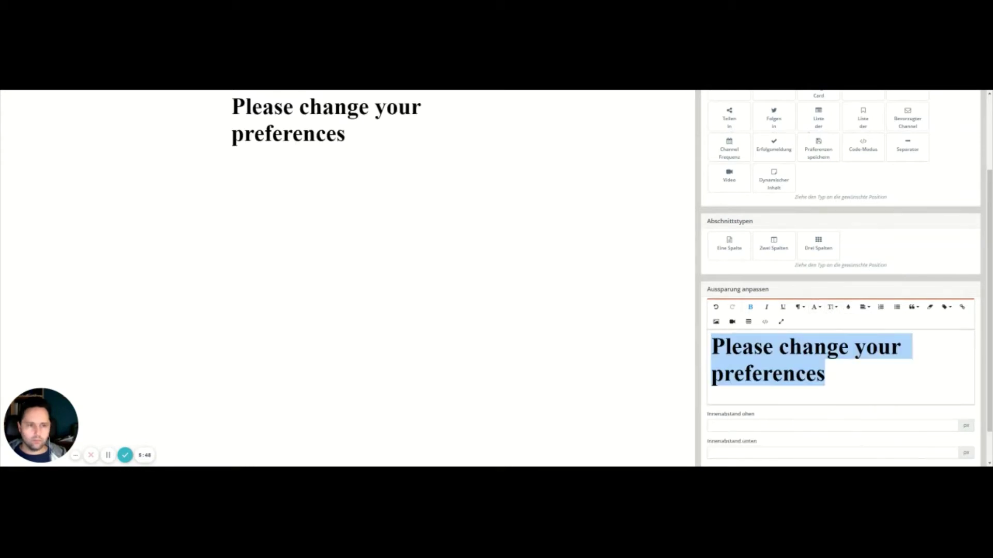
left_click(830, 309)
left_click(832, 385)
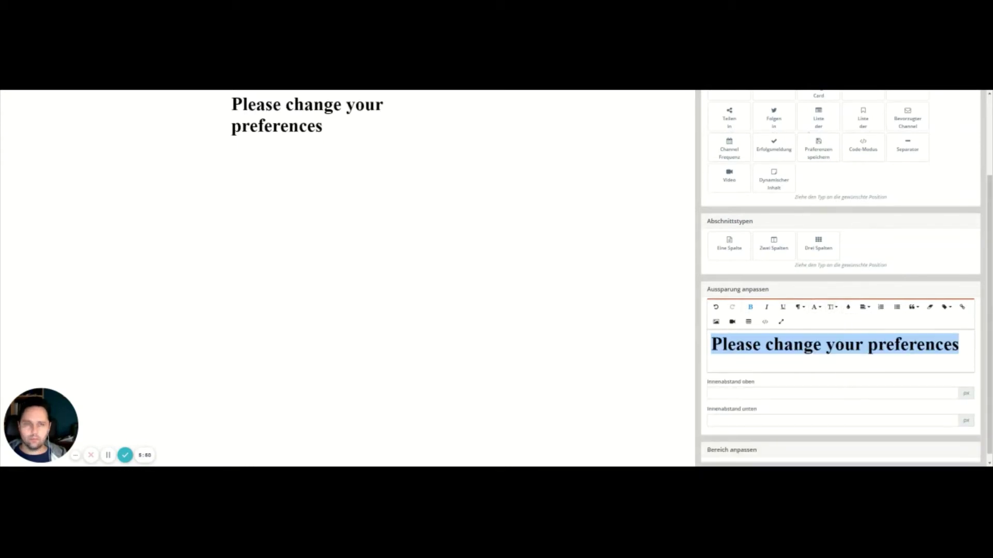
left_click(831, 309)
left_click(835, 374)
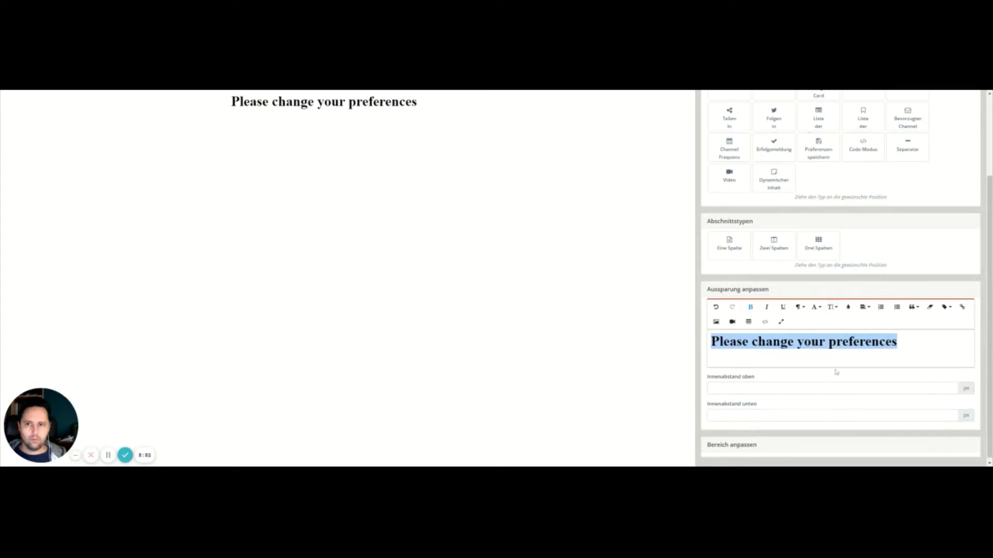
left_click(362, 258)
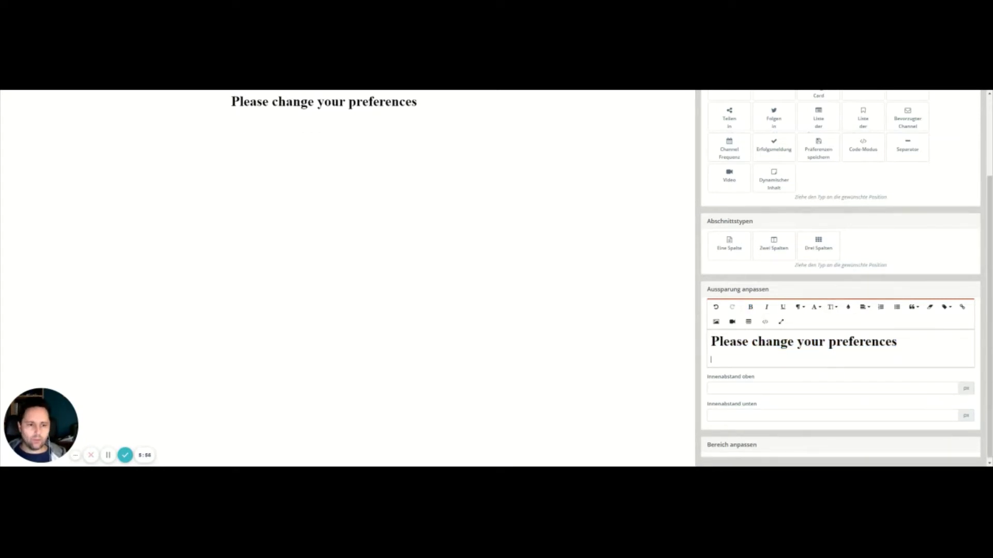
Step: Add the segment list, category list, preferred channel and channel frequency slots one below another under the heading
scroll(809, 262, "up", 3)
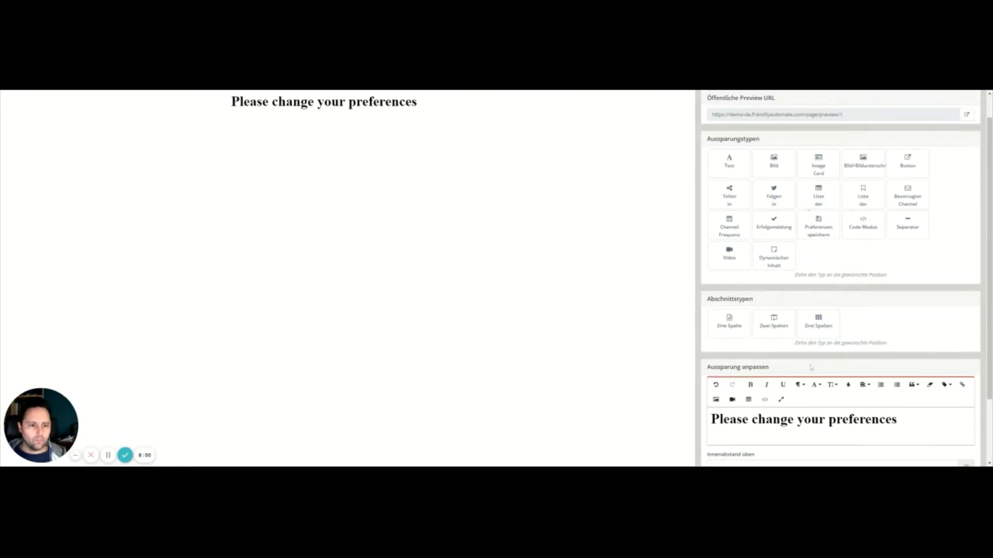
scroll(774, 200, "up", 1)
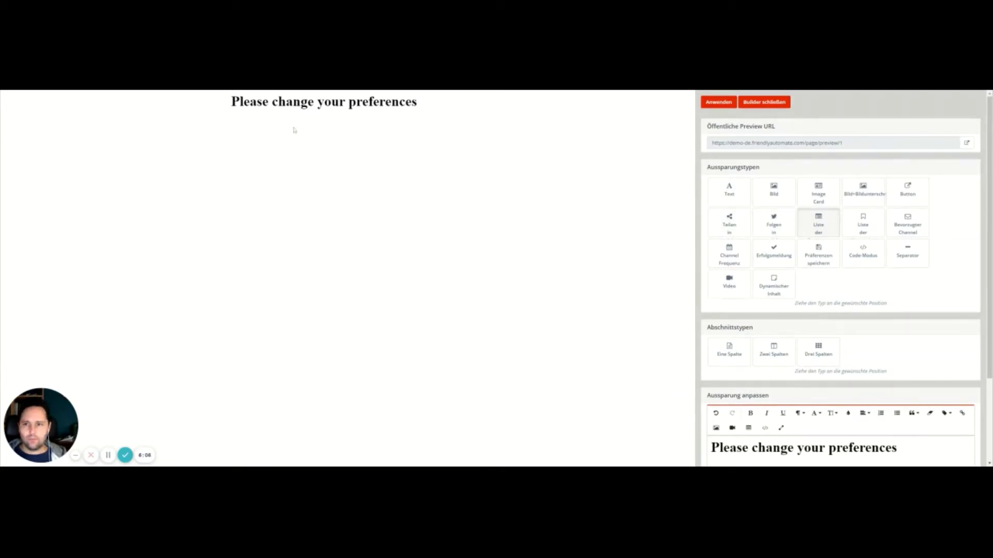
mouse_move(294, 129)
left_mouse_down()
mouse_move(295, 106)
mouse_move(293, 145)
left_mouse_up()
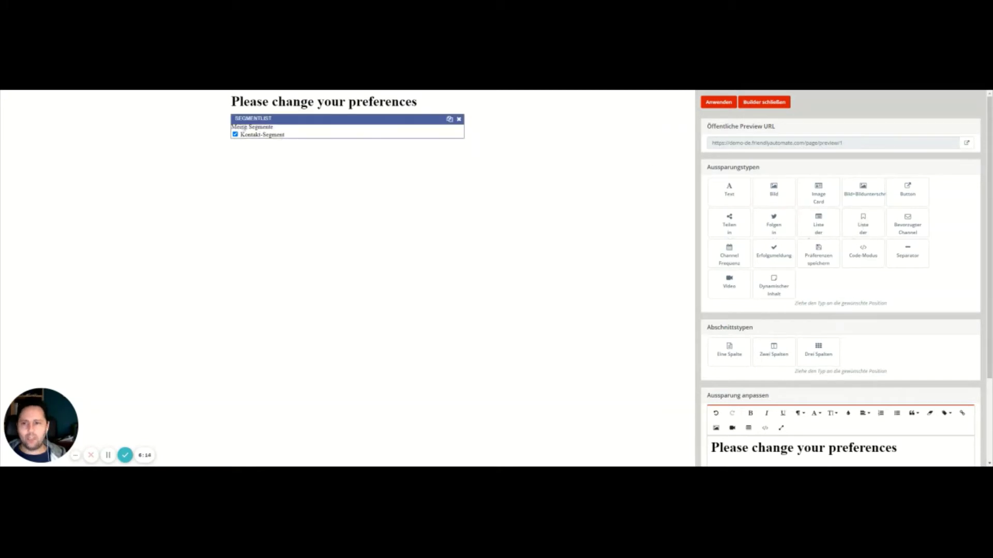
left_click_drag(860, 226, 254, 158)
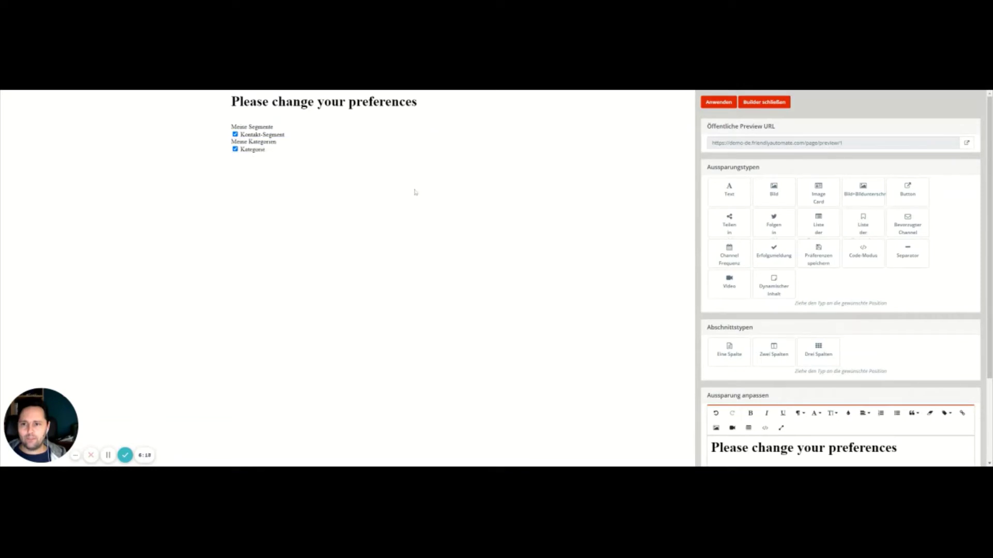
left_click_drag(910, 225, 258, 161)
left_click_drag(729, 253, 250, 178)
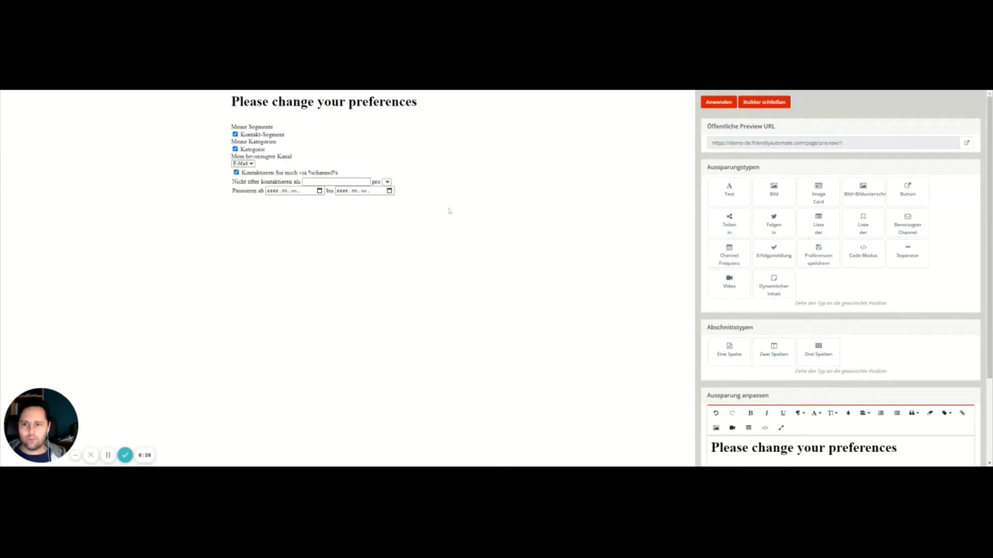
Step: Add an Erfolgsmeldung slot below the channel frequency slot and make its text "Einstellungen gespeichert" bold
left_click_drag(776, 262, 234, 244)
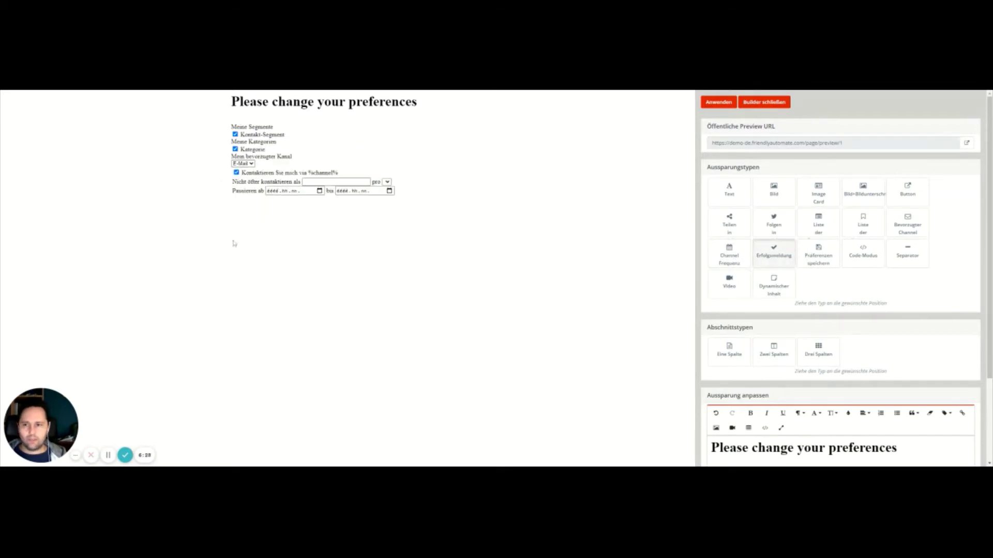
left_click_drag(253, 201, 257, 200)
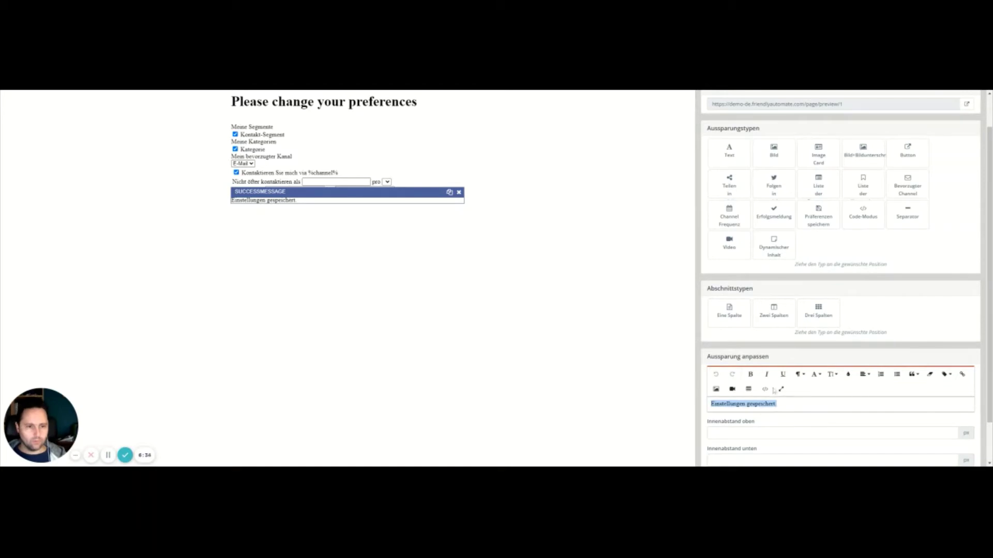
left_click(750, 374)
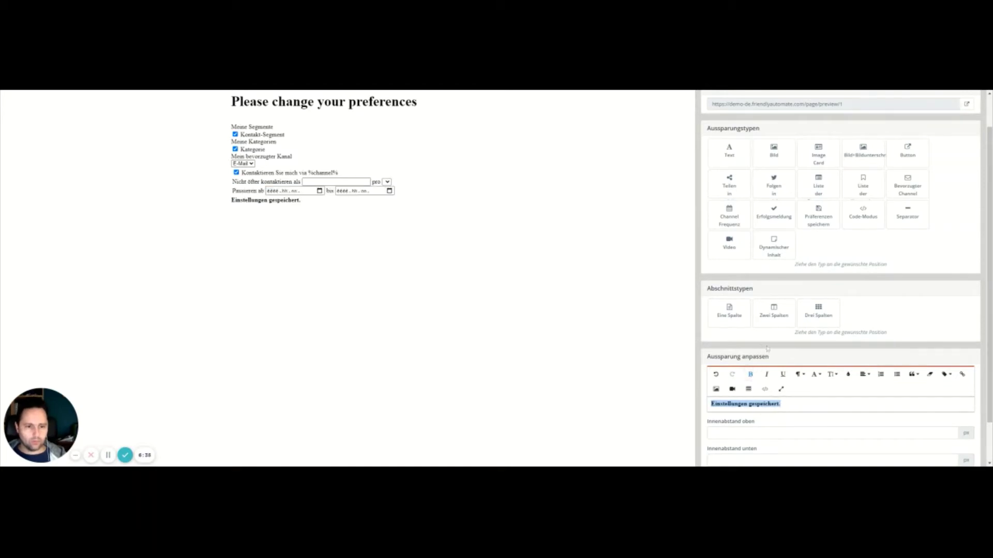
left_click(282, 202)
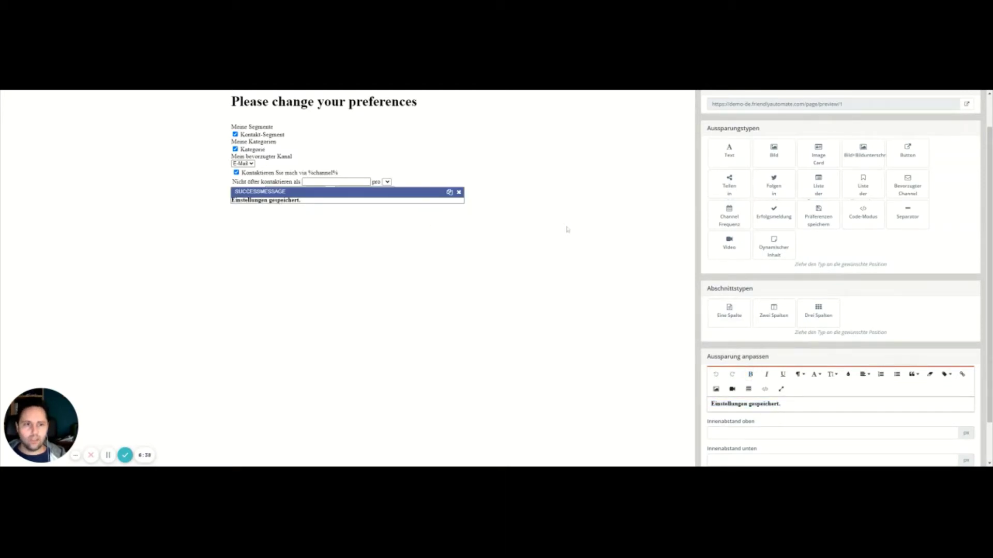
Step: Add a "Präferenzen speichern" button below the success message and set its Innenabstand oben to 10 px
left_click_drag(818, 220, 251, 207)
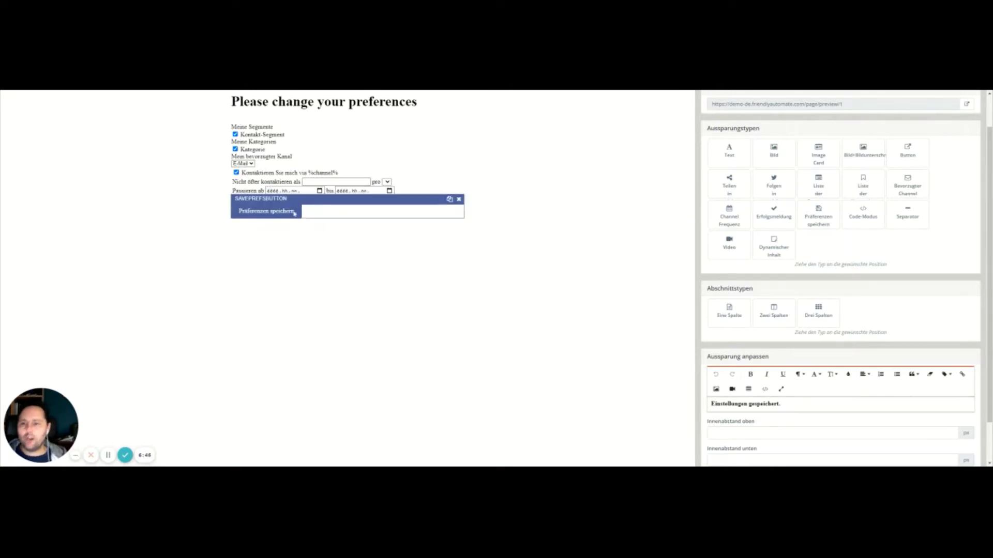
left_click(336, 214)
scroll(751, 337, "down", 3)
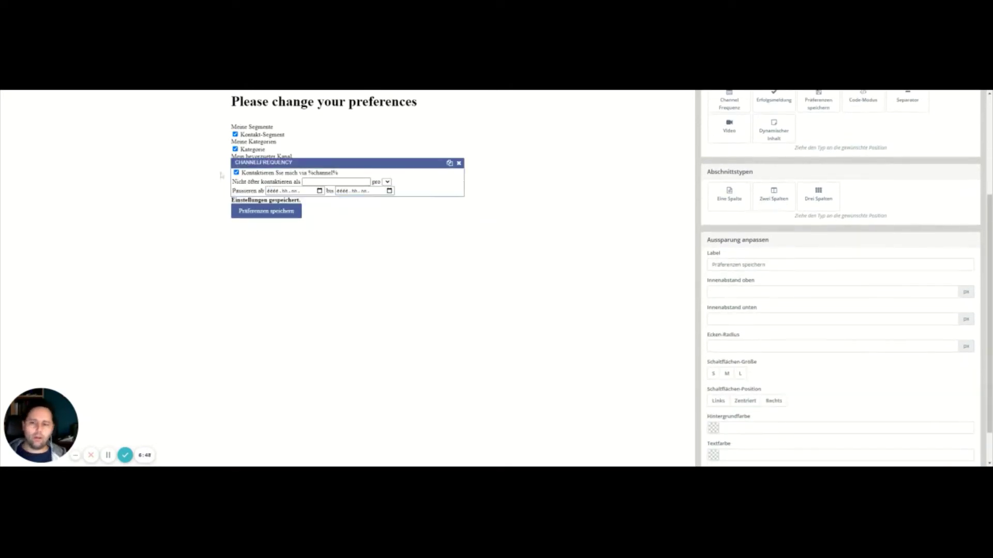
left_click(782, 291)
type("10")
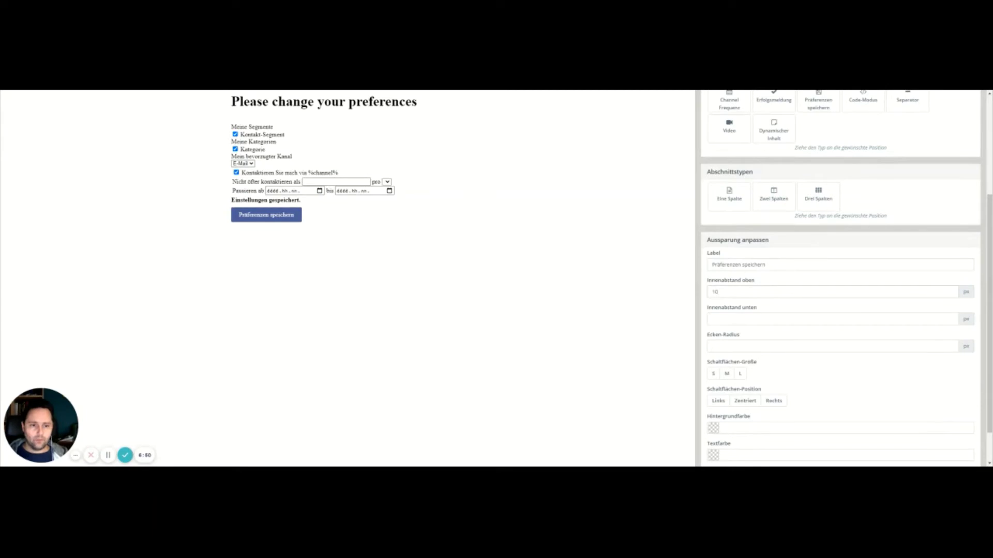
Step: Set Innenabstand oben and unten to 10 px for both the channel frequency slot and the category list slot
left_click(433, 186)
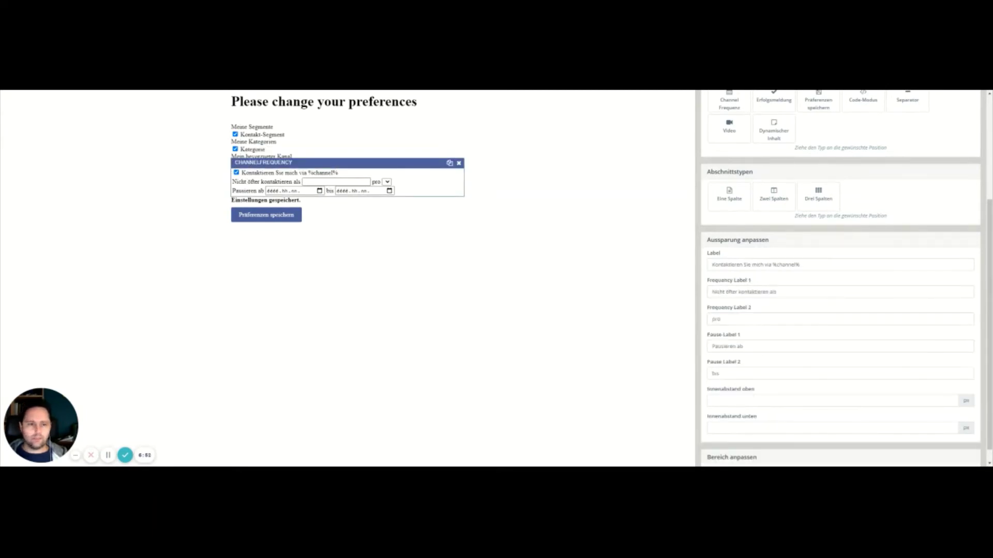
scroll(766, 378, "down", 1)
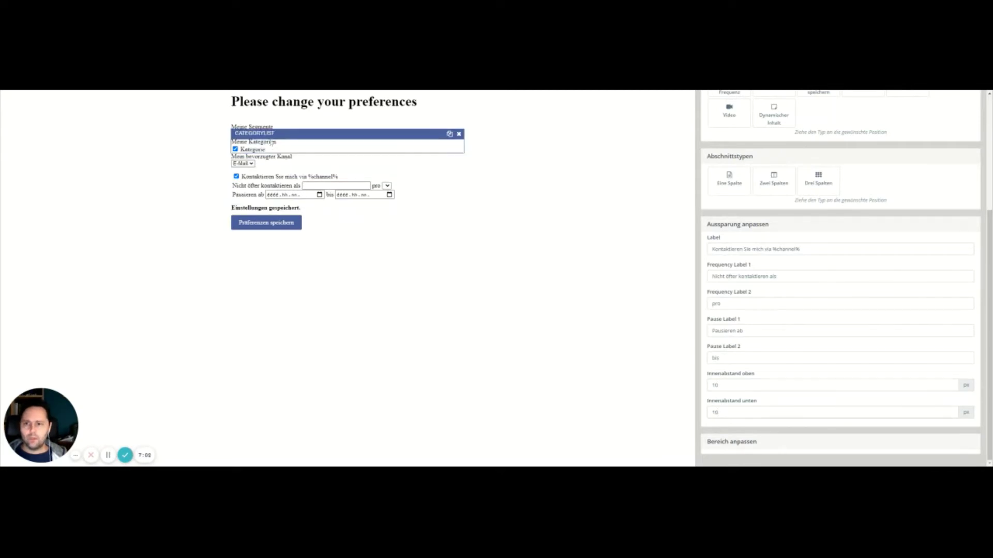
left_click(266, 145)
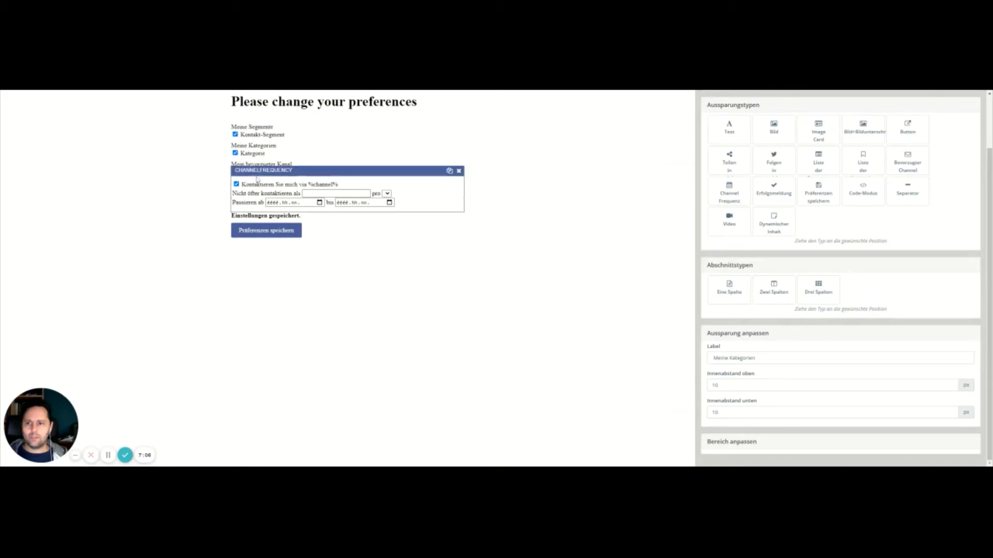
Step: Apply the changes in the builder, close it, and save and close the landing page
scroll(775, 171, "up", 3)
left_click(719, 101)
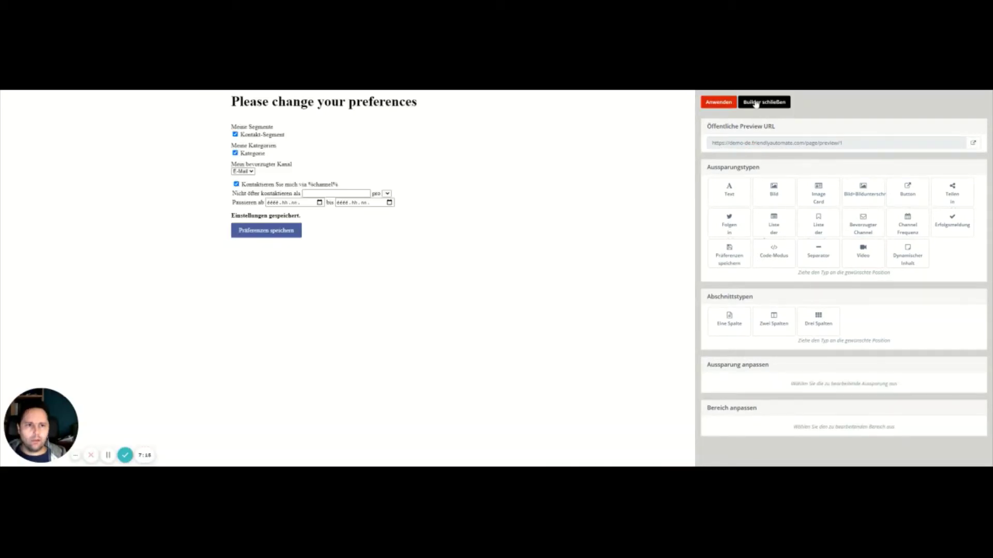
left_click(756, 104)
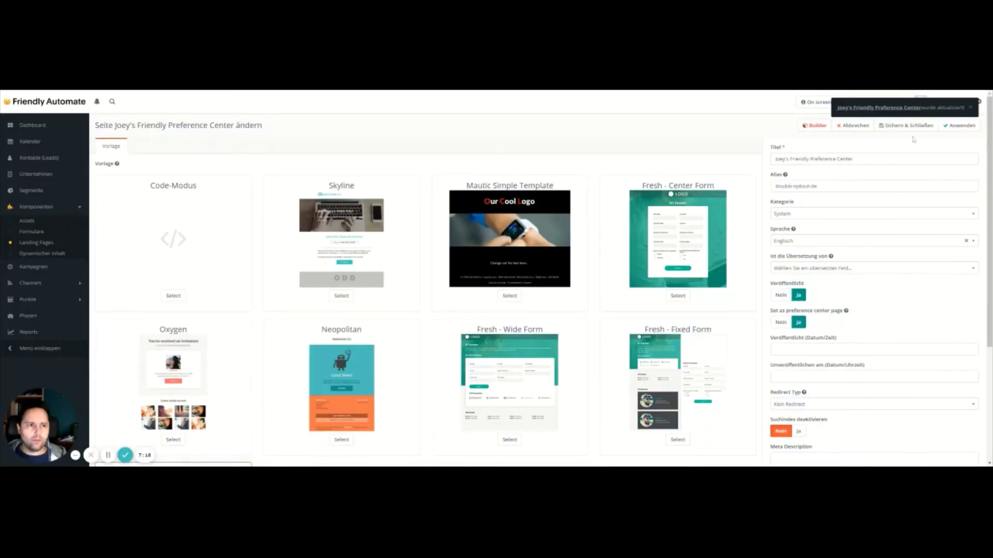
left_click(882, 126)
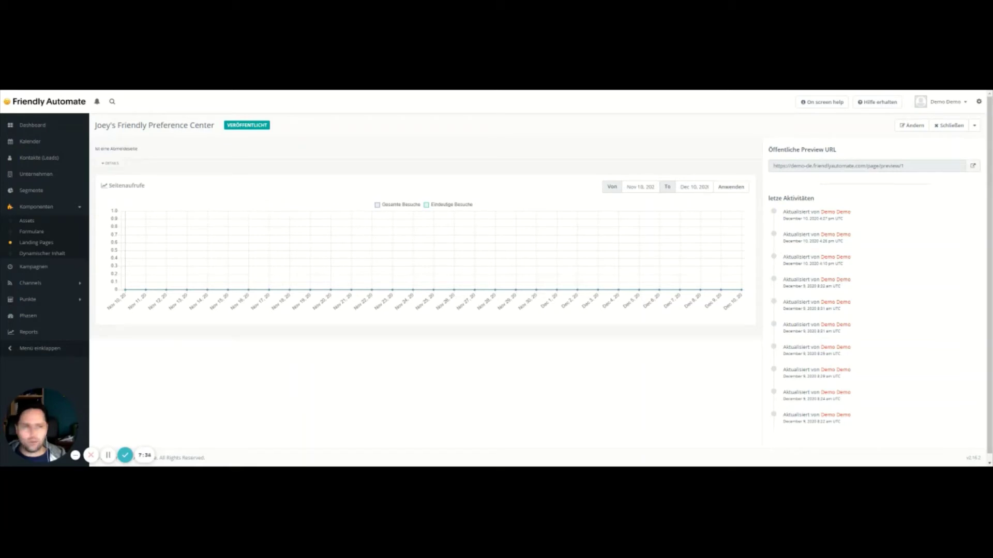
Step: Reopen the Friendly Preference Center landing page for editing and review its publishing, preference center and redirect settings
left_click(911, 125)
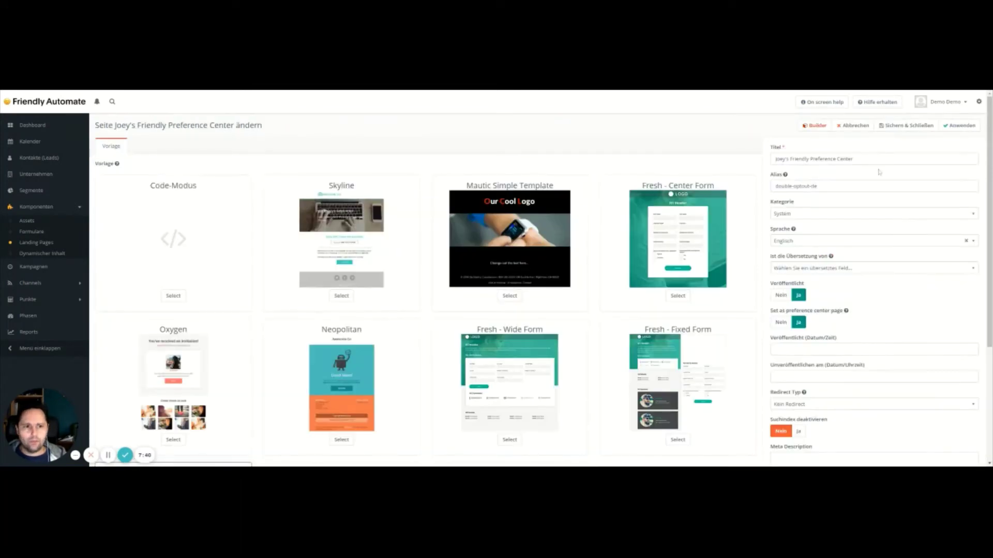
scroll(827, 232, "down", 3)
scroll(806, 269, "up", 3)
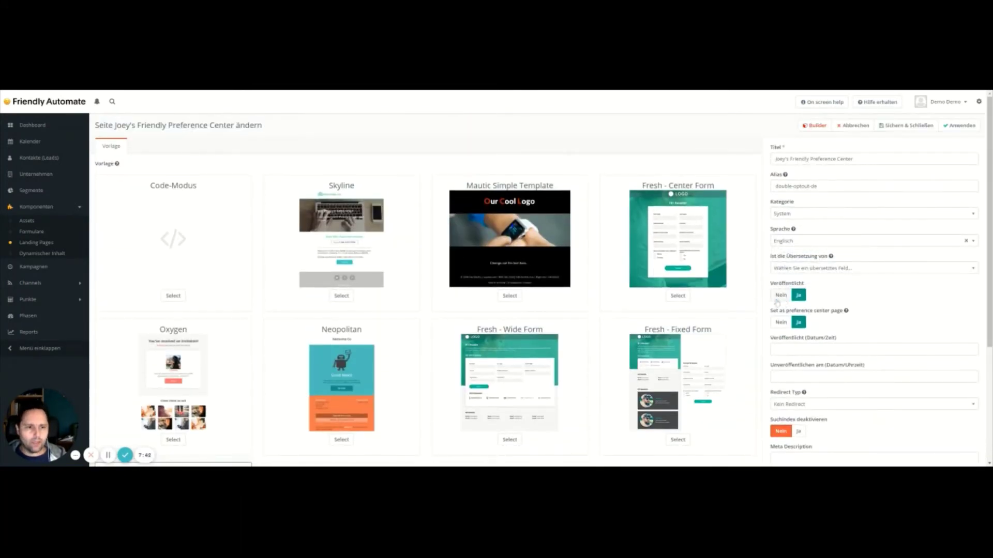
scroll(879, 342, "down", 2)
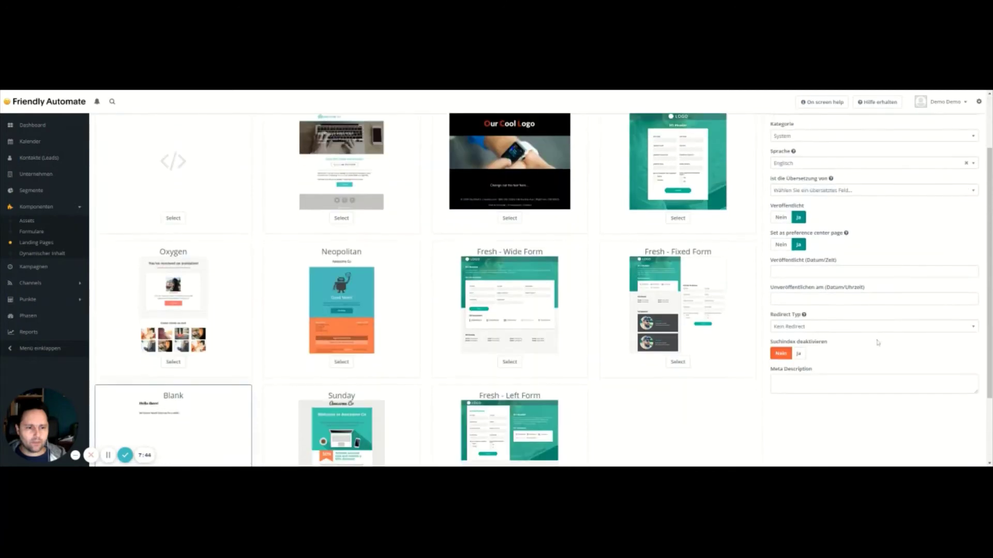
Step: Save and close the Friendly Preference Center landing page and return to the landing page overview
scroll(800, 376, "up", 2)
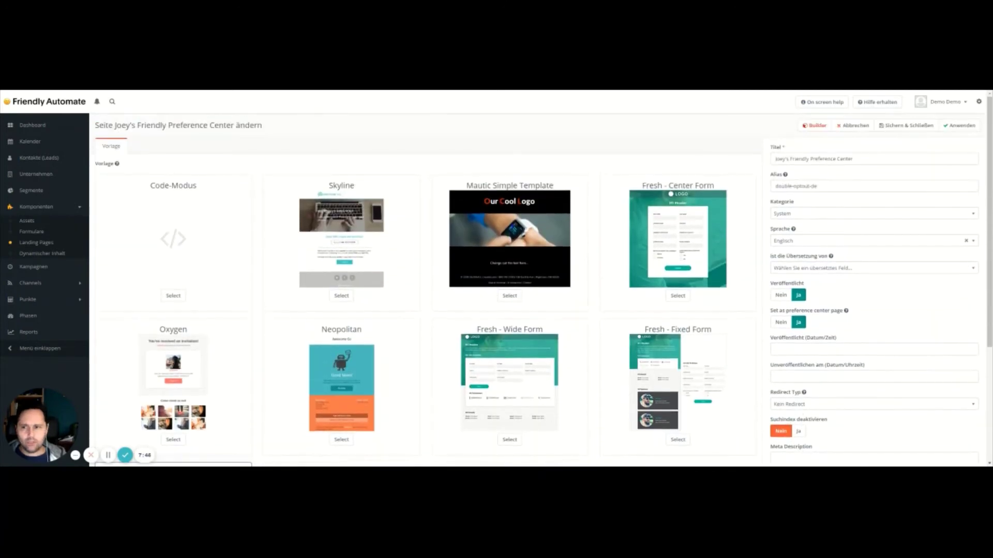
left_click(909, 125)
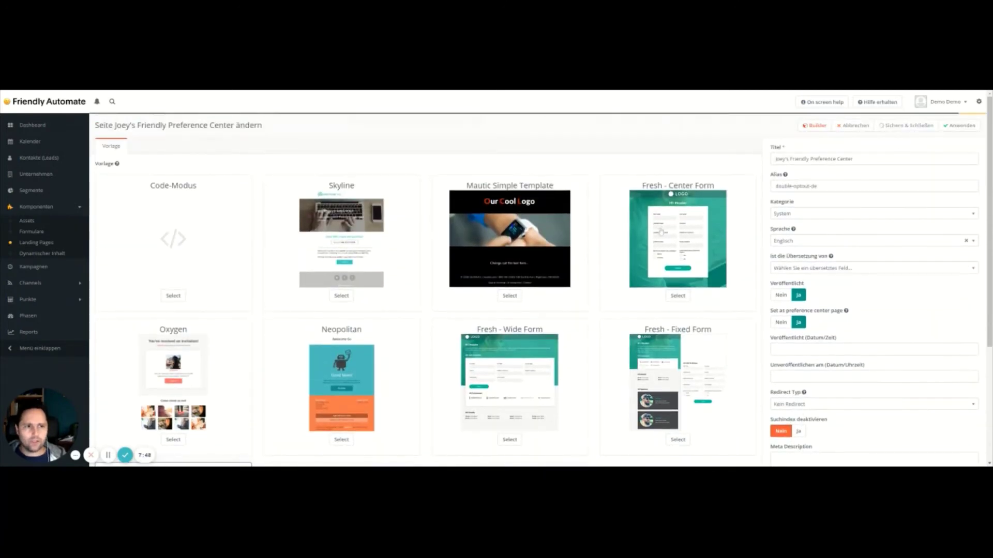
left_click(39, 243)
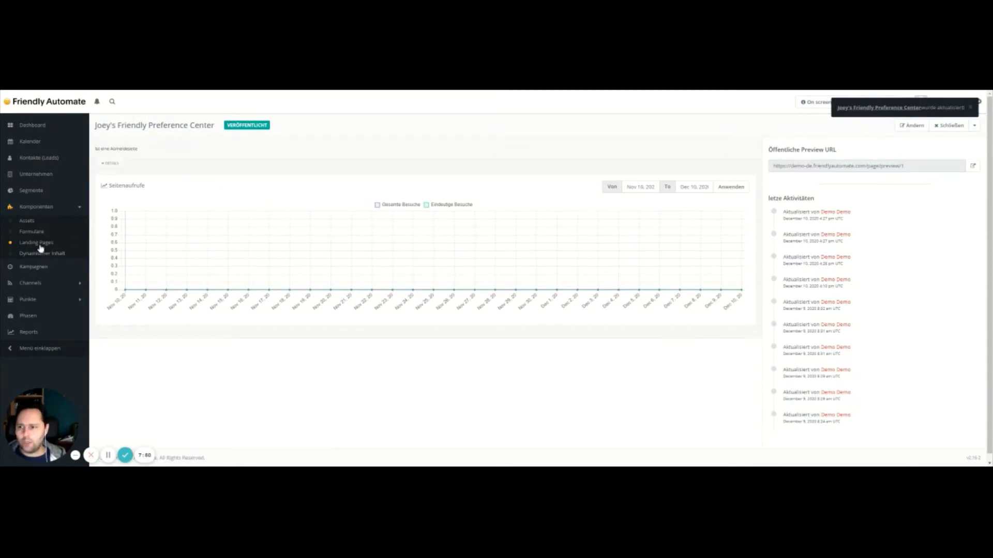
mouse_move(272, 241)
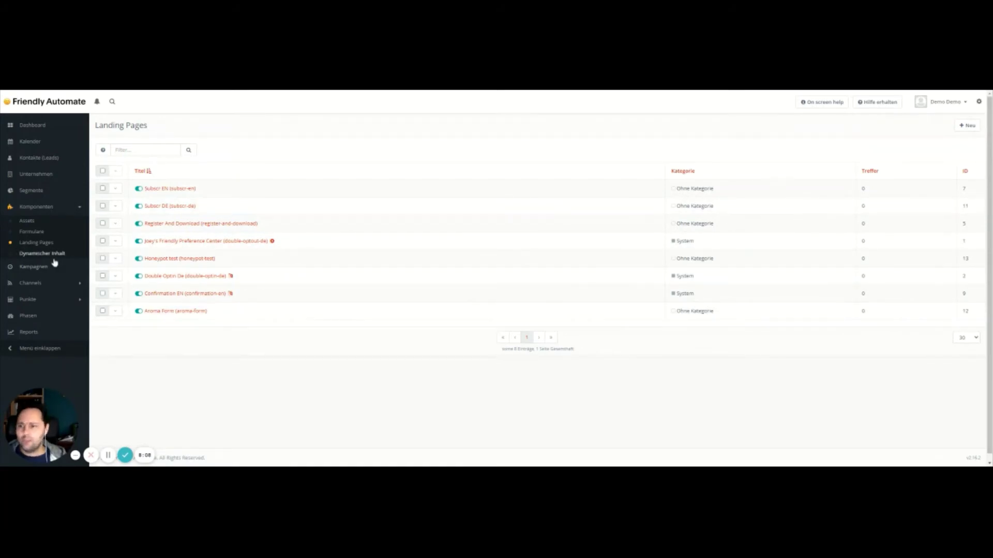
Step: Edit the newest testing prefcenter email, choose the Friendly Preference Center page as its Abmeldeseite, and save and close the email
left_click(36, 283)
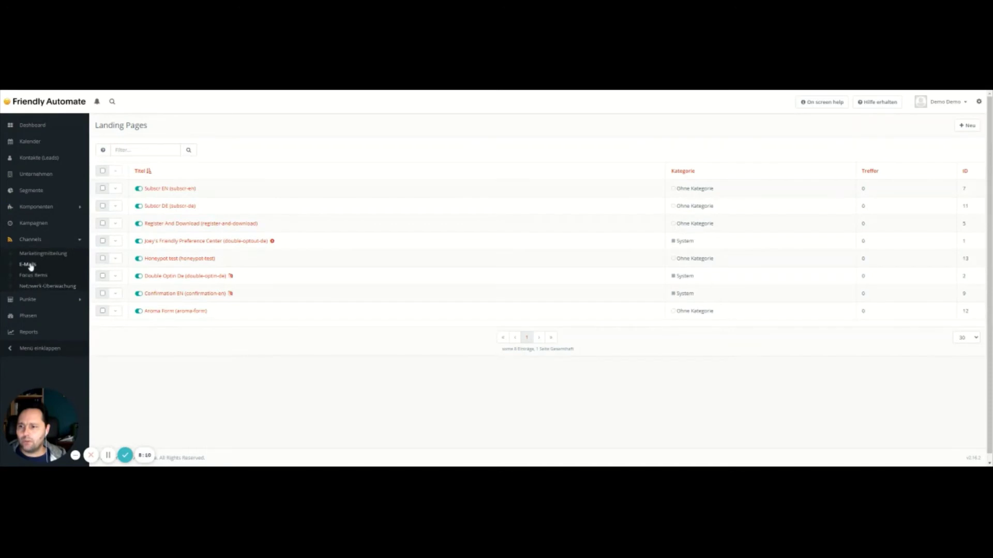
left_click(30, 264)
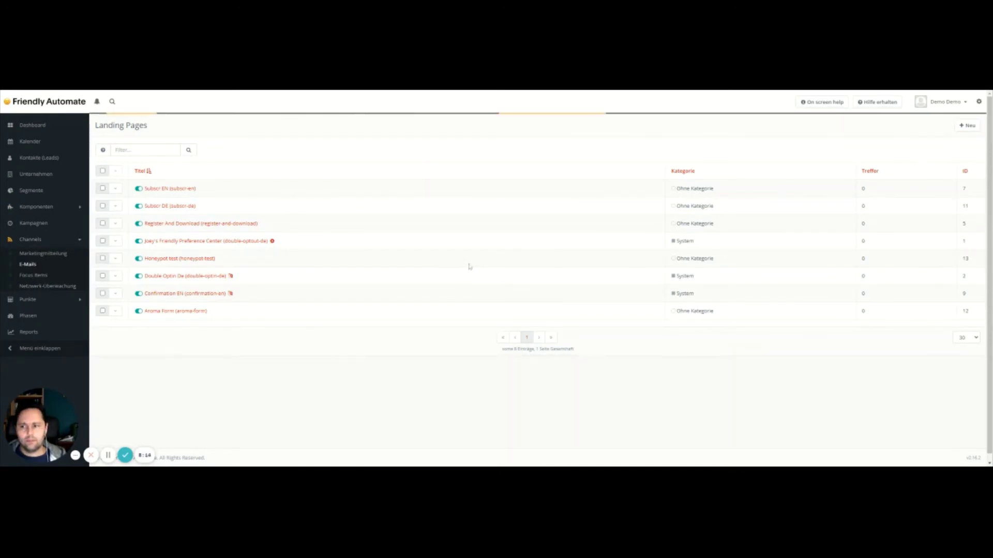
left_click(188, 190)
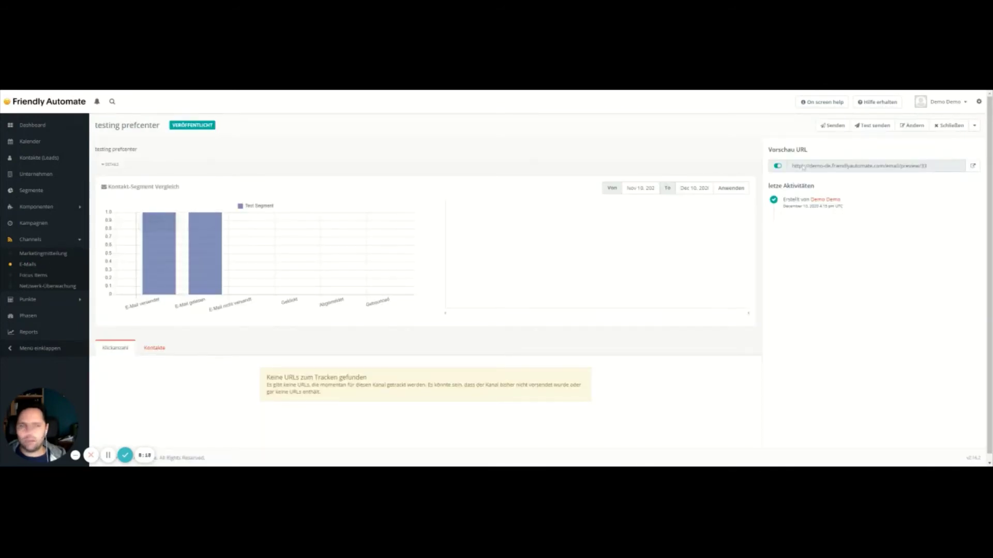
left_click(911, 127)
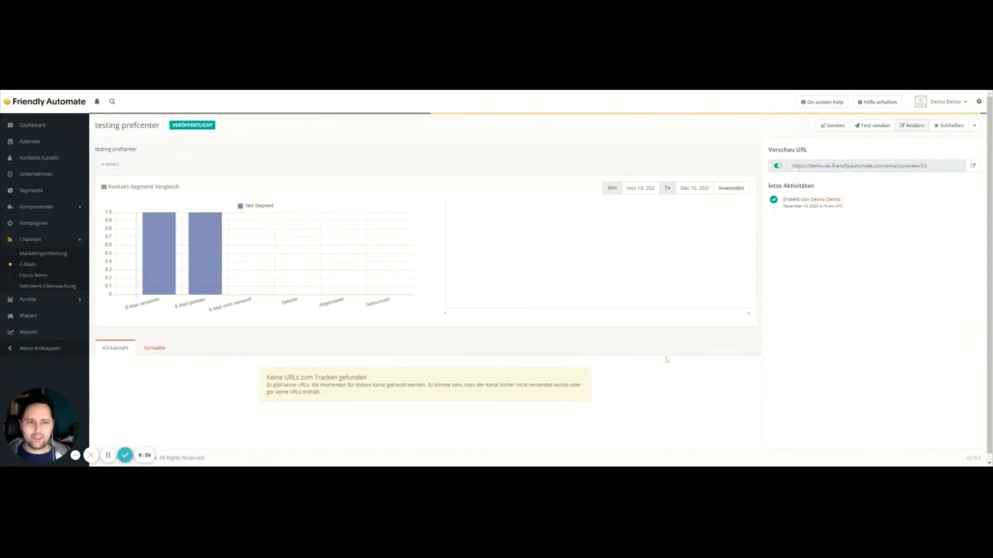
scroll(836, 346, "down", 3)
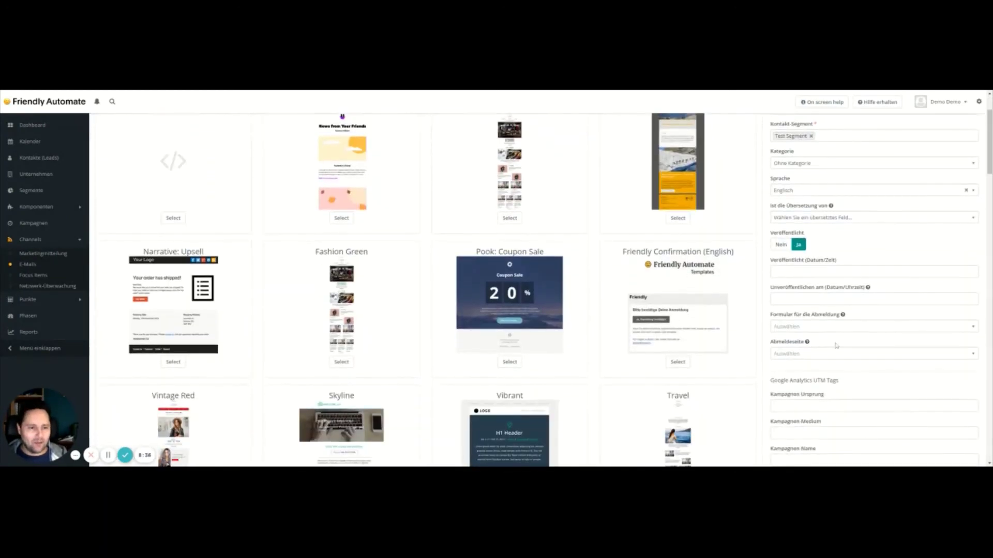
scroll(812, 377, "down", 2)
left_click(808, 277)
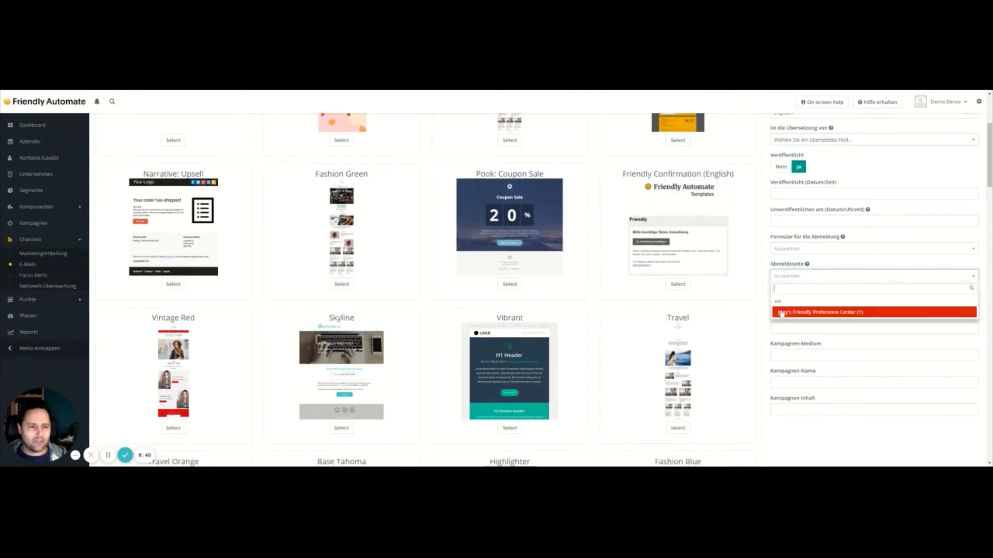
left_click(785, 312)
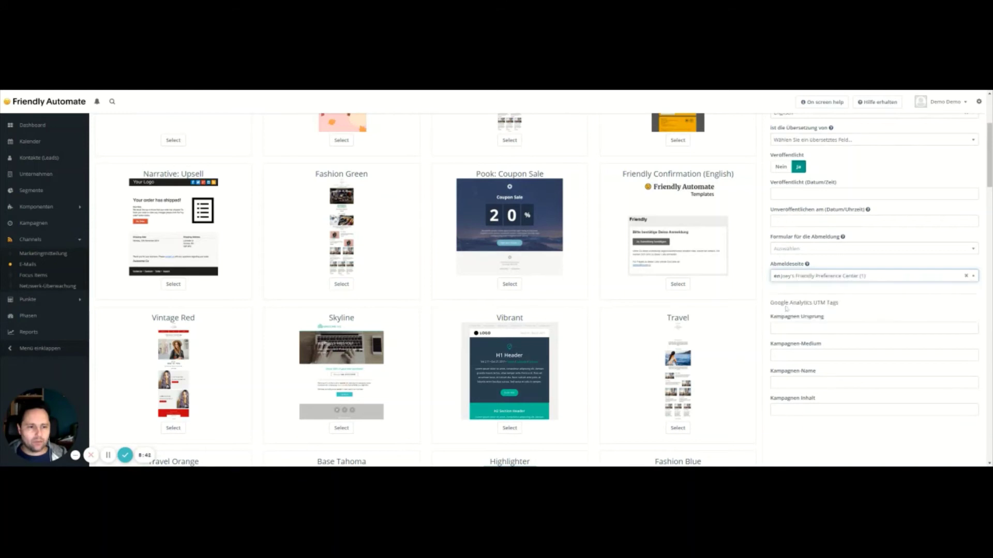
scroll(840, 279, "up", 3)
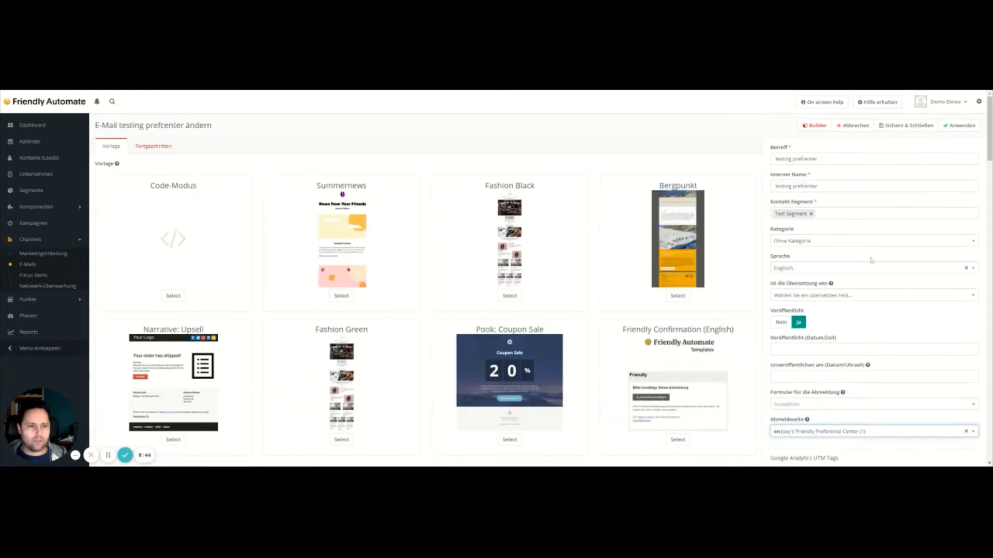
left_click(909, 125)
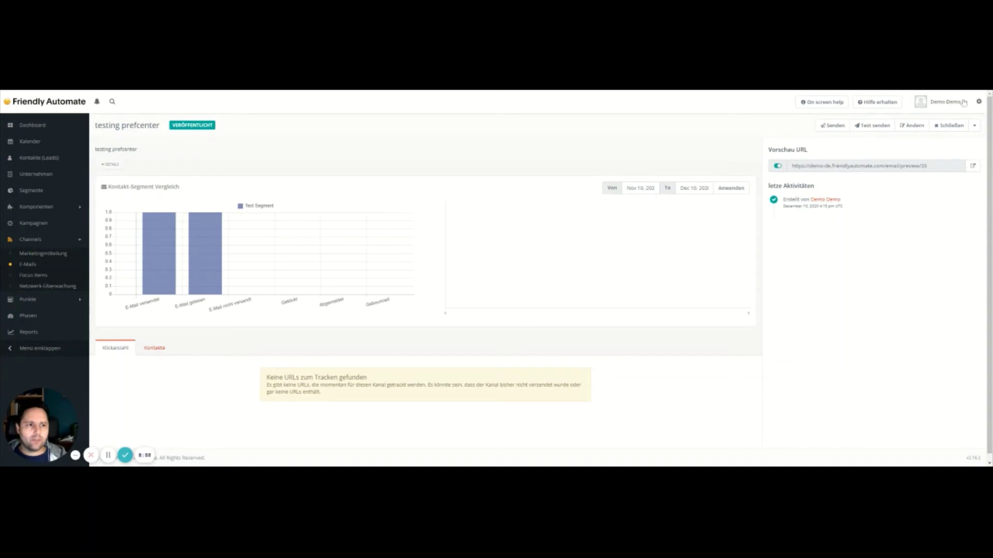
Step: Set Kontakteinstellungen anzeigen to Ja in the configuration's email unsubscribe settings, and save and close the configuration
left_click(978, 101)
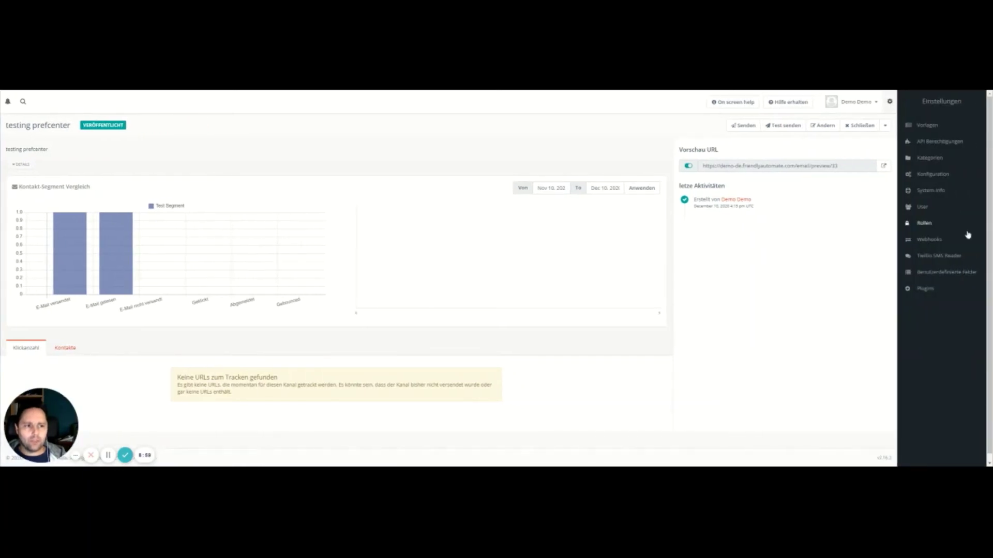
left_click(942, 174)
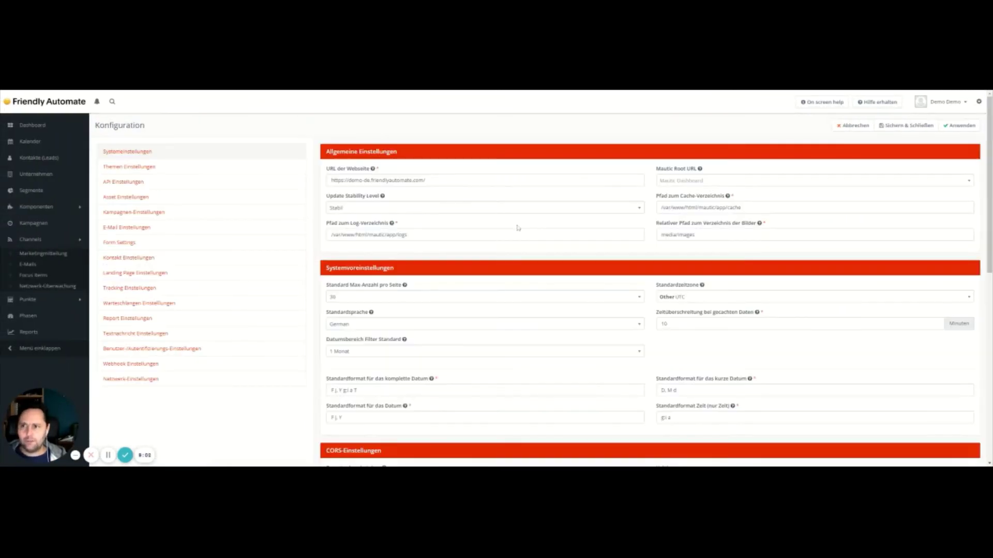
left_click(127, 227)
scroll(543, 326, "down", 10)
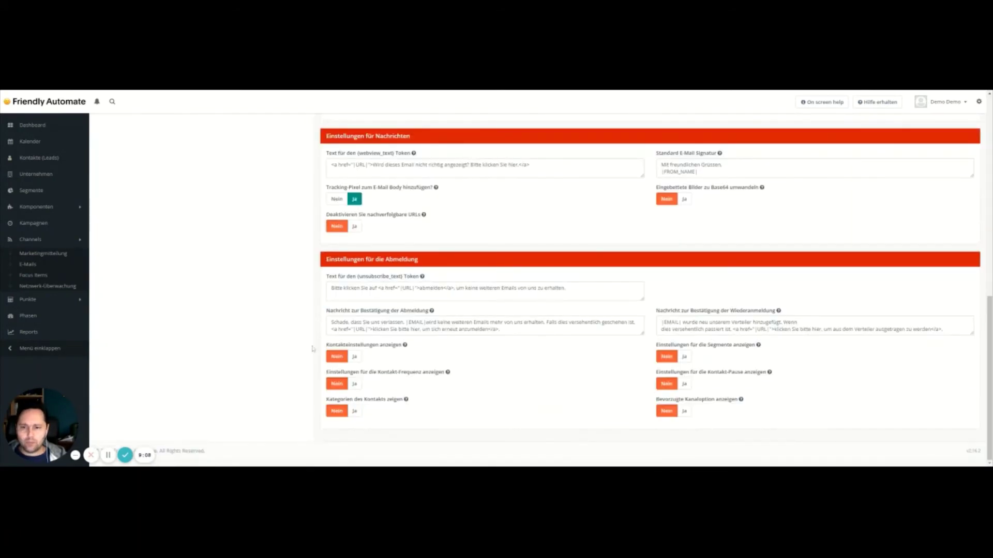
left_click(354, 356)
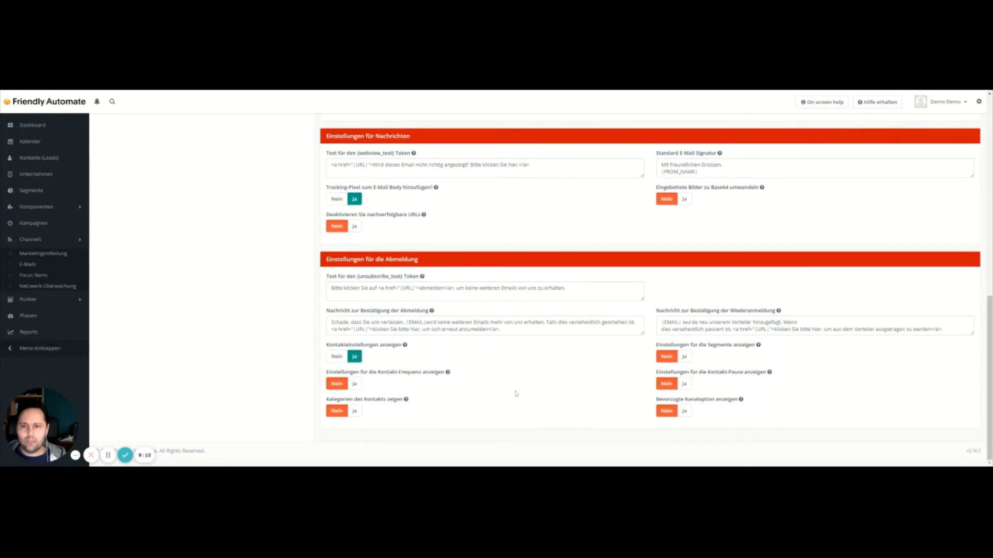
scroll(783, 239, "up", 10)
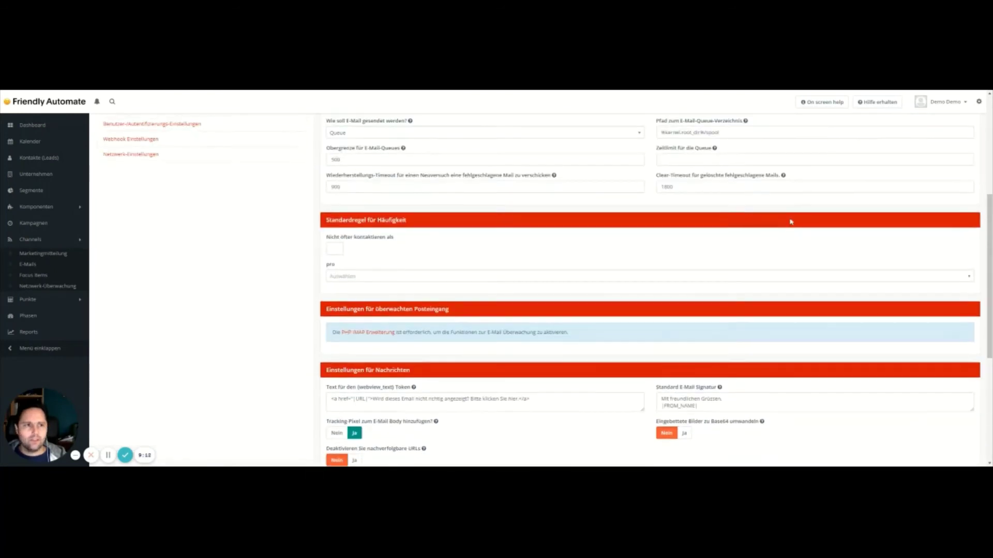
left_click(928, 125)
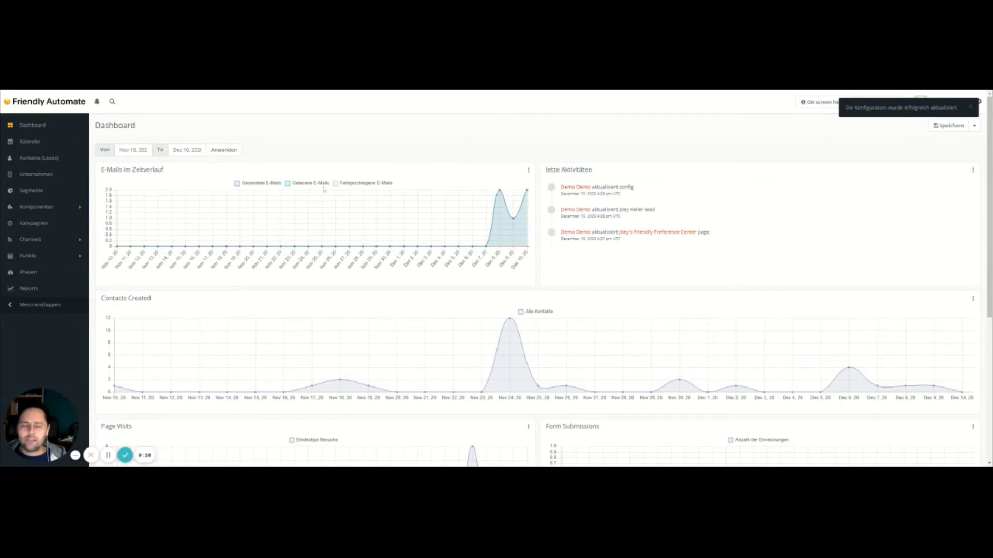
left_click(970, 107)
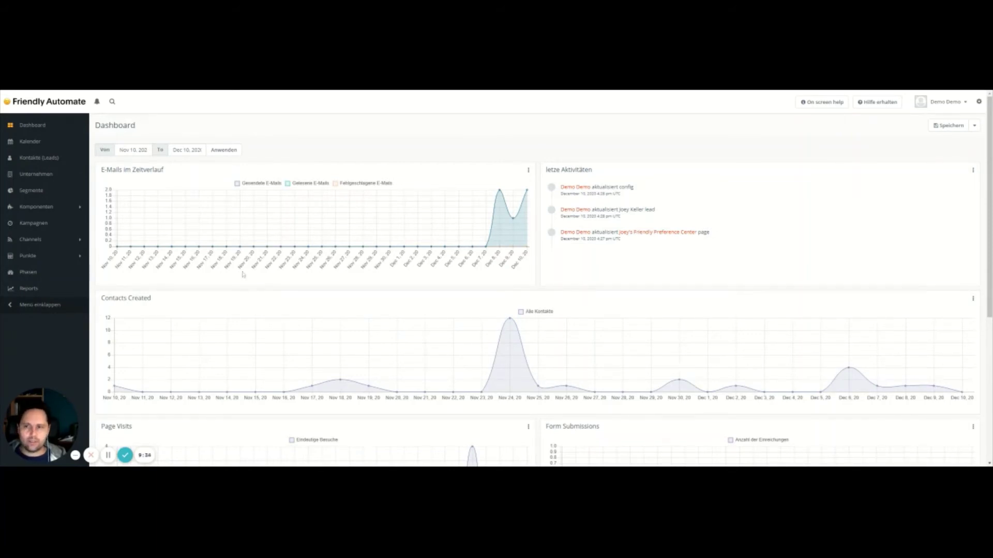
Step: Enable the contact frequency, categories, segments, contact pause and preferred channel options in the email unsubscribe settings, and save and close the configuration
left_click(979, 102)
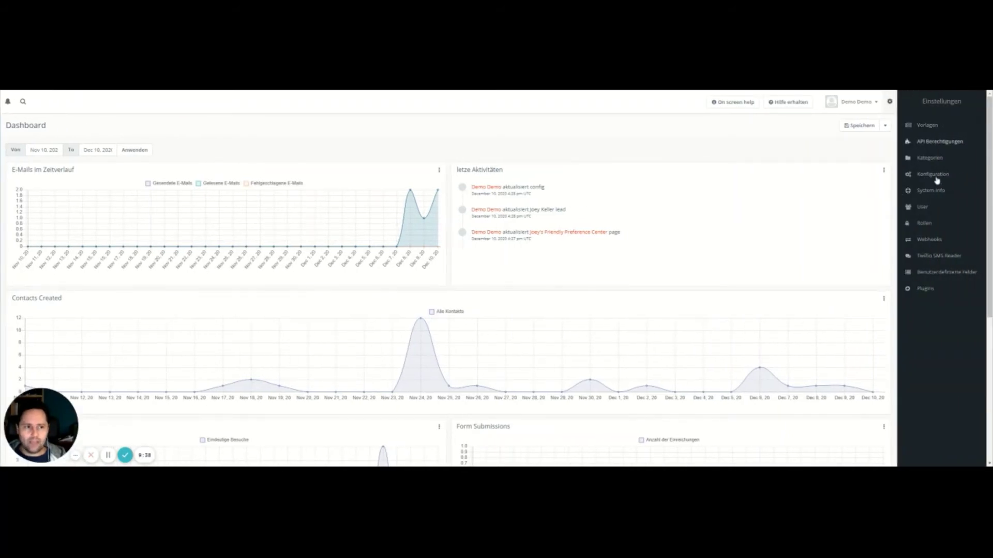
left_click(933, 175)
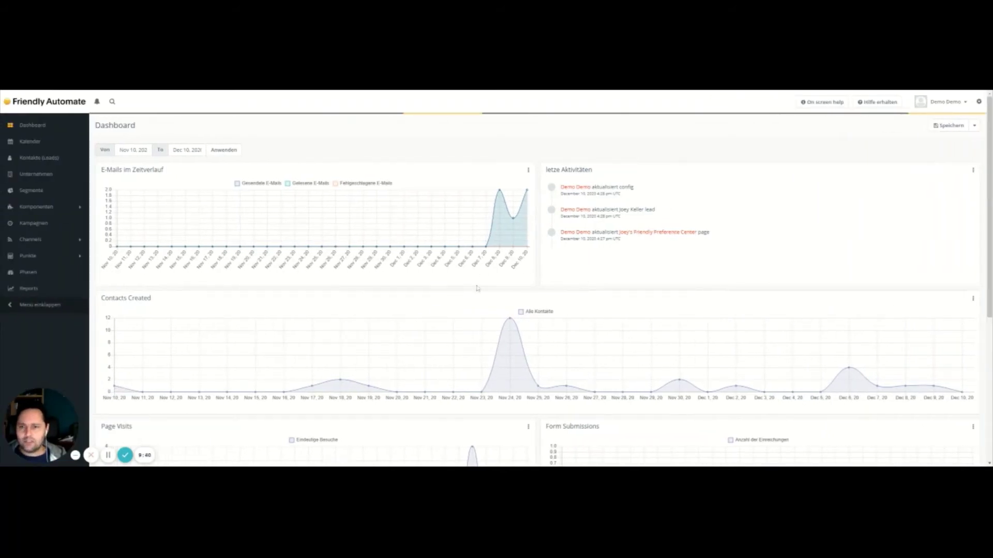
scroll(453, 406, "down", 15)
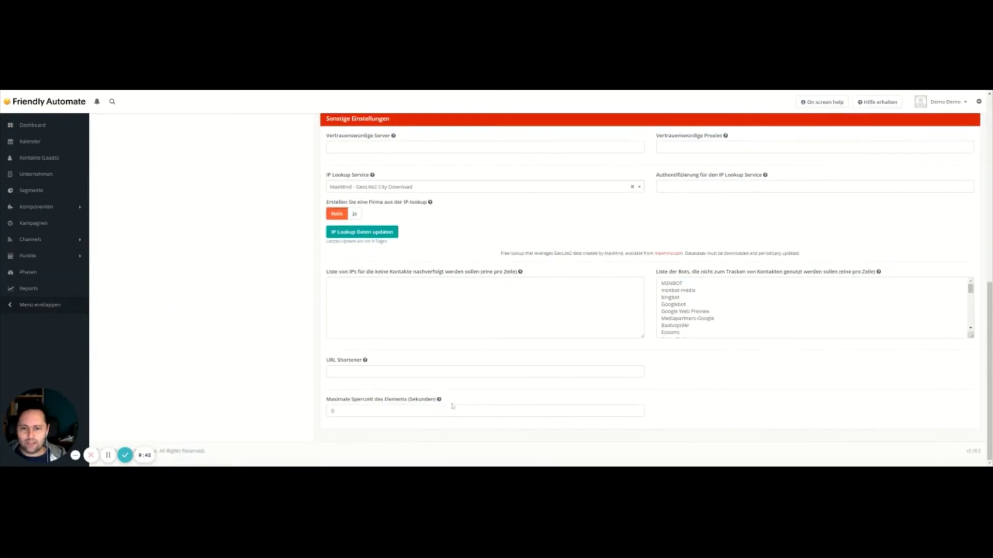
scroll(452, 406, "up", 15)
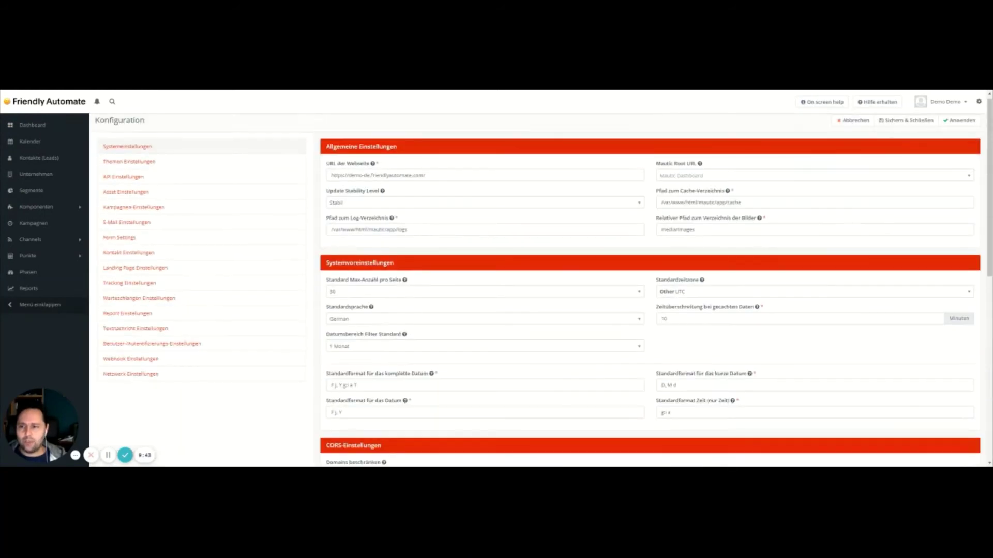
left_click(126, 222)
scroll(126, 228, "down", 10)
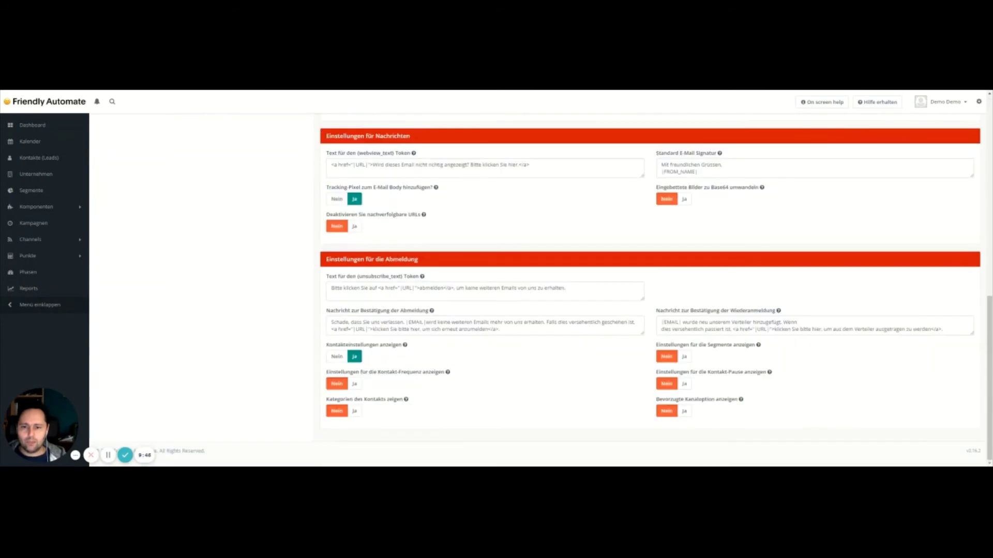
left_click(354, 383)
left_click(354, 411)
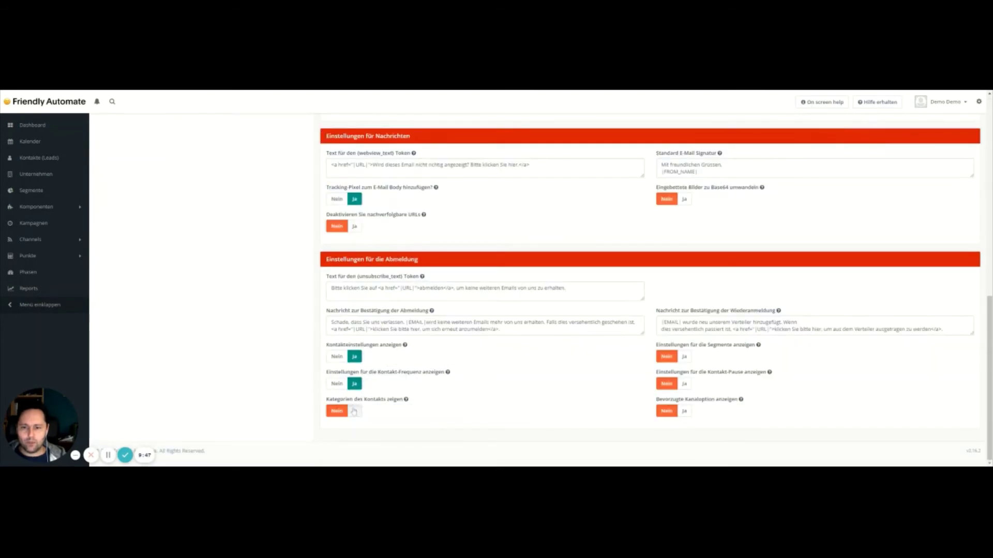
left_click(684, 356)
left_click(684, 383)
left_click(684, 411)
scroll(860, 365, "up", 10)
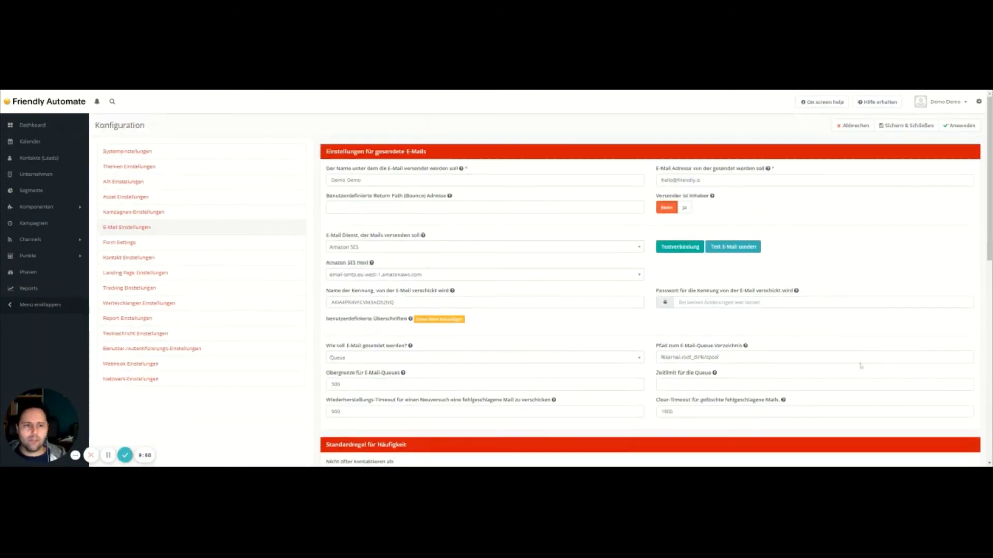
left_click(885, 126)
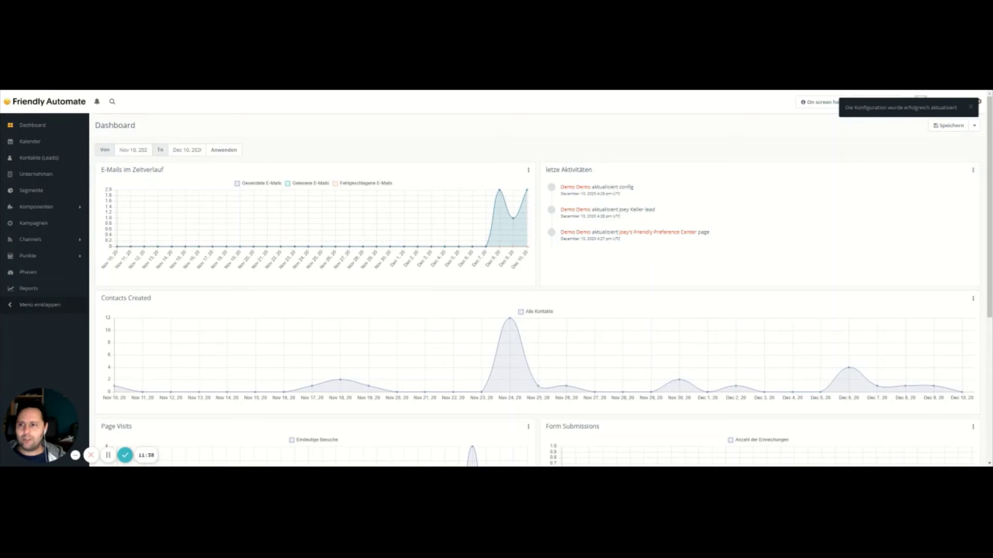
Step: Set Im Preference Center verfügbar to Ja for the Paprika interest segment, and save and close it
left_click(32, 190)
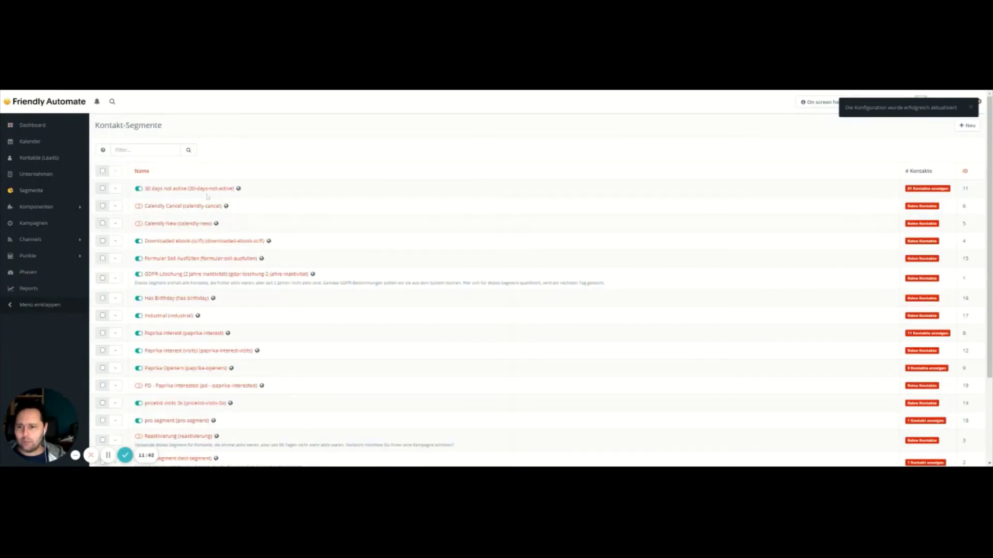
left_click(170, 334)
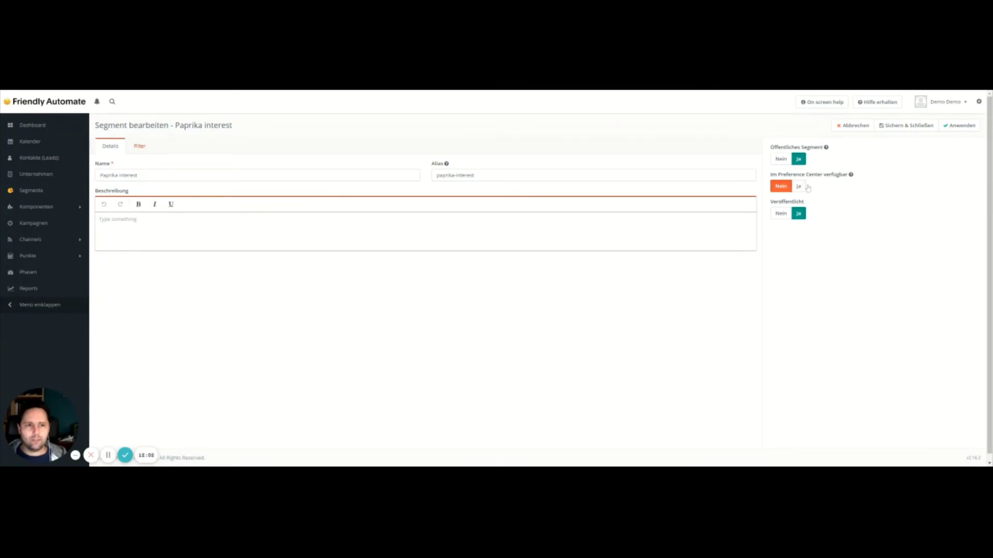
left_click(800, 187)
left_click(905, 126)
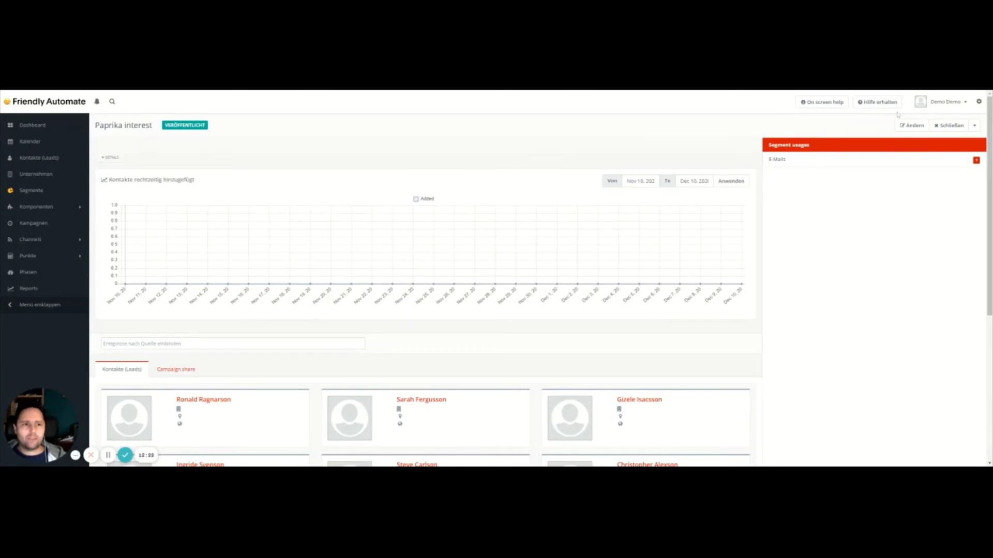
Step: Reopen the Paprika interest segment for editing and try setting Im Preference Center verfügbar to Nein
left_click(910, 126)
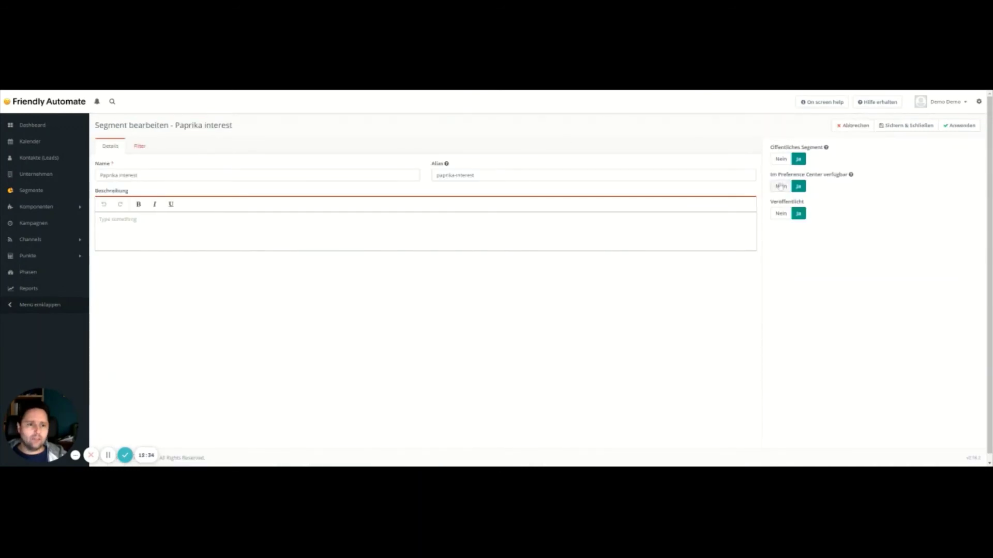
left_click(781, 186)
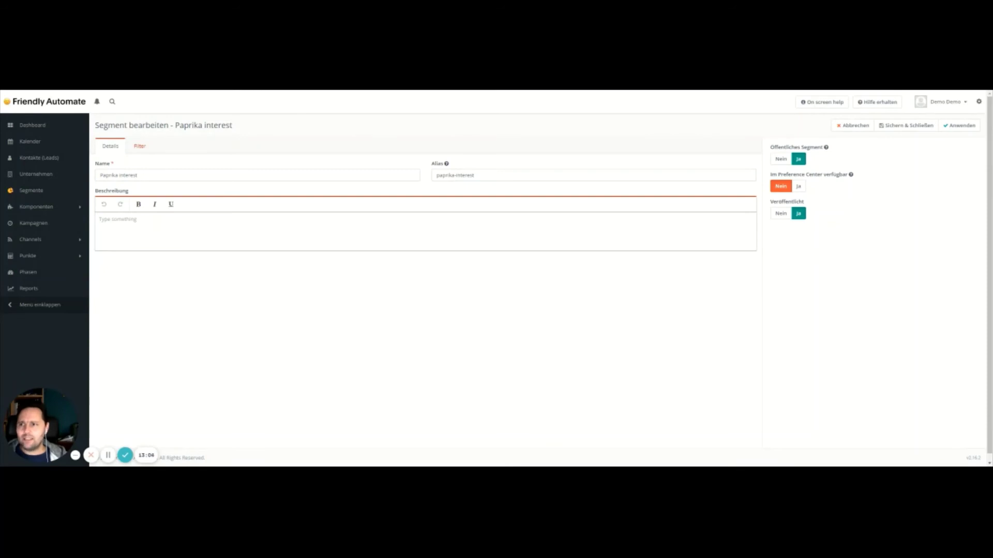
Step: Open the double-optout-de preference center landing page in the builder and remove its category list and channel frequency slots
left_click(34, 240)
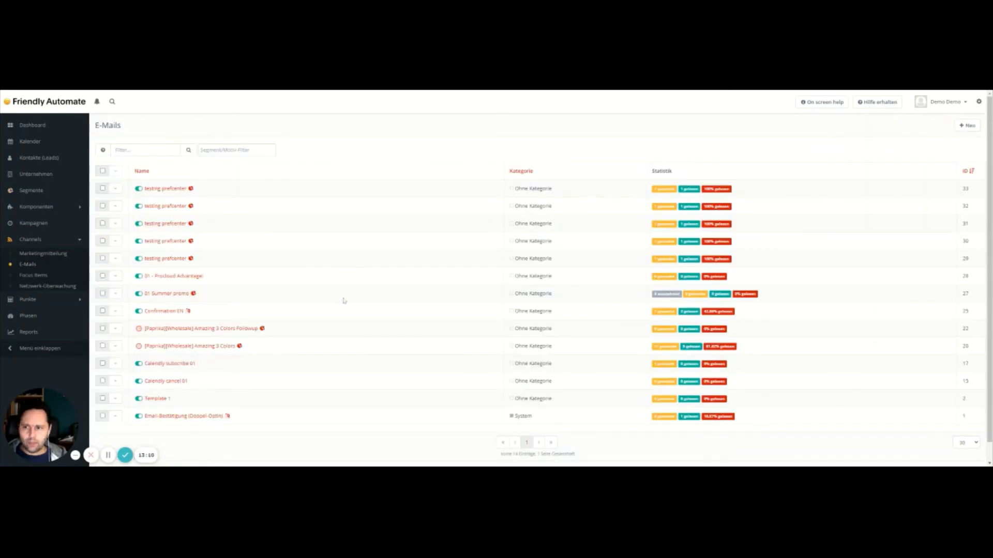
left_click(34, 207)
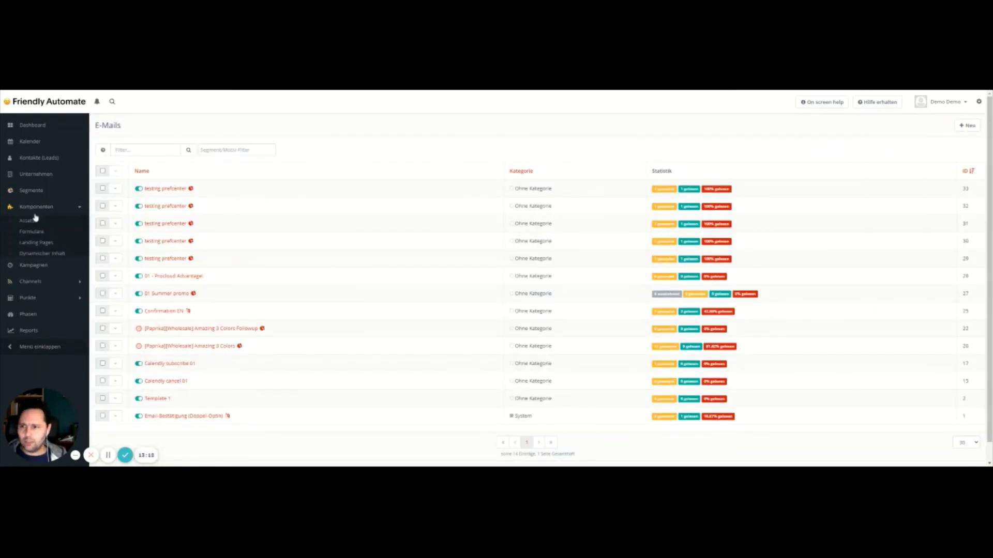
left_click(36, 243)
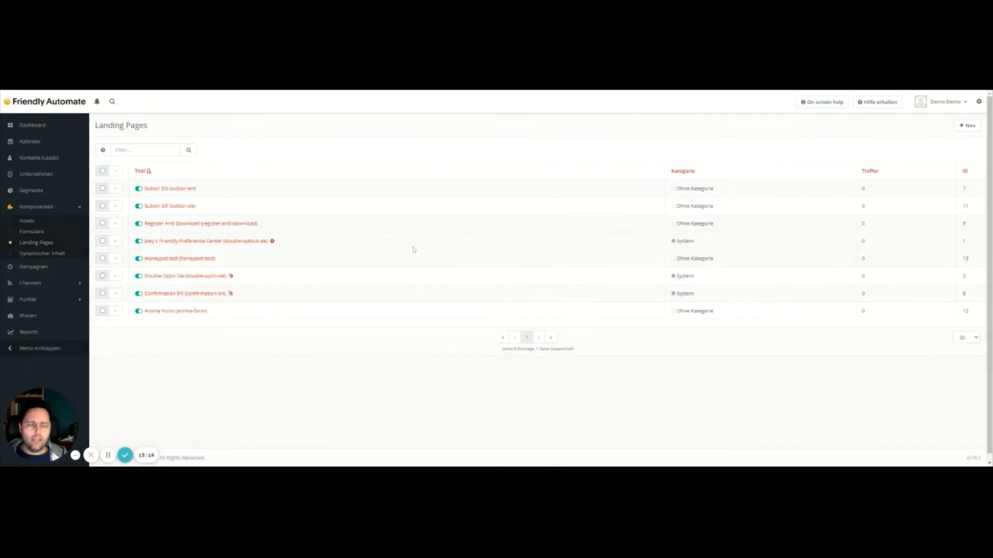
left_click(217, 241)
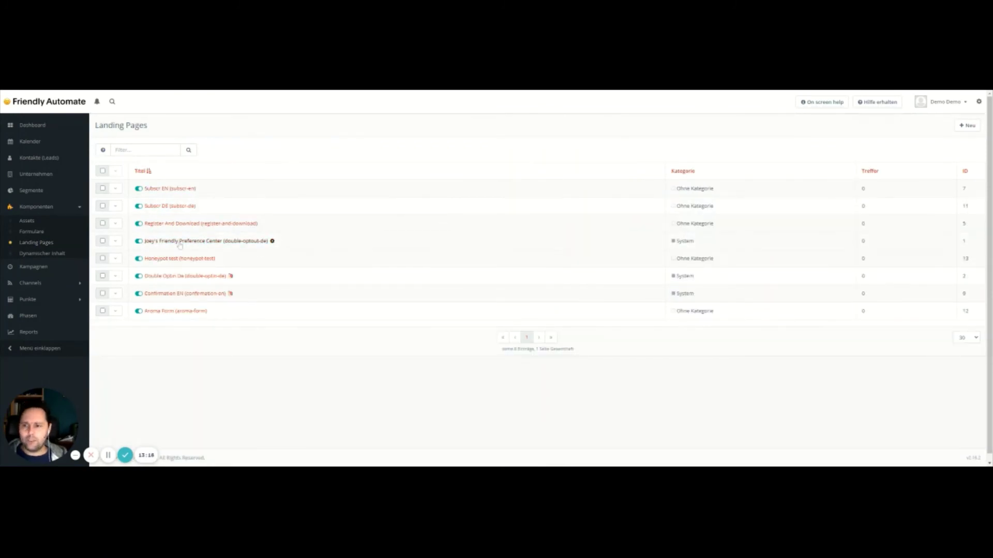
left_click(911, 126)
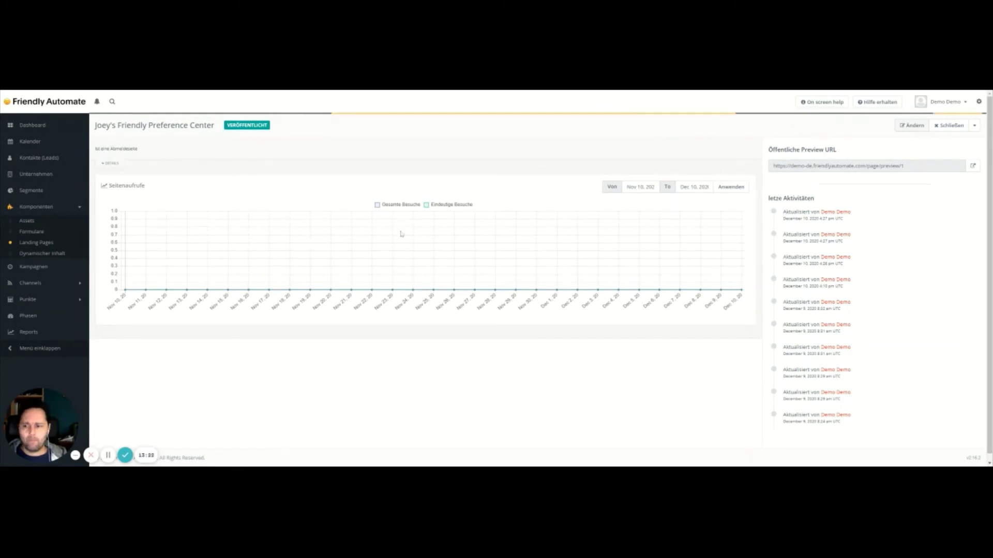
left_click(815, 126)
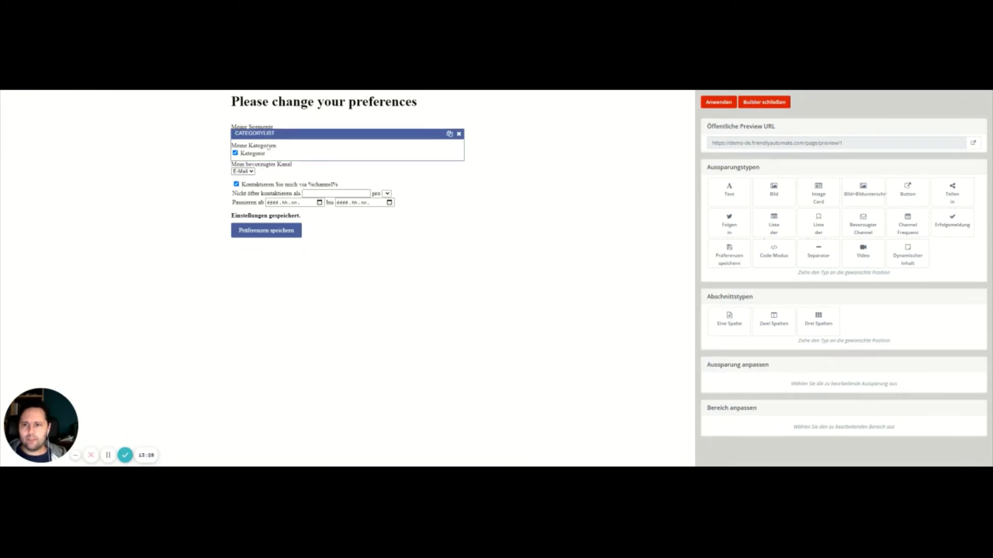
left_click(459, 134)
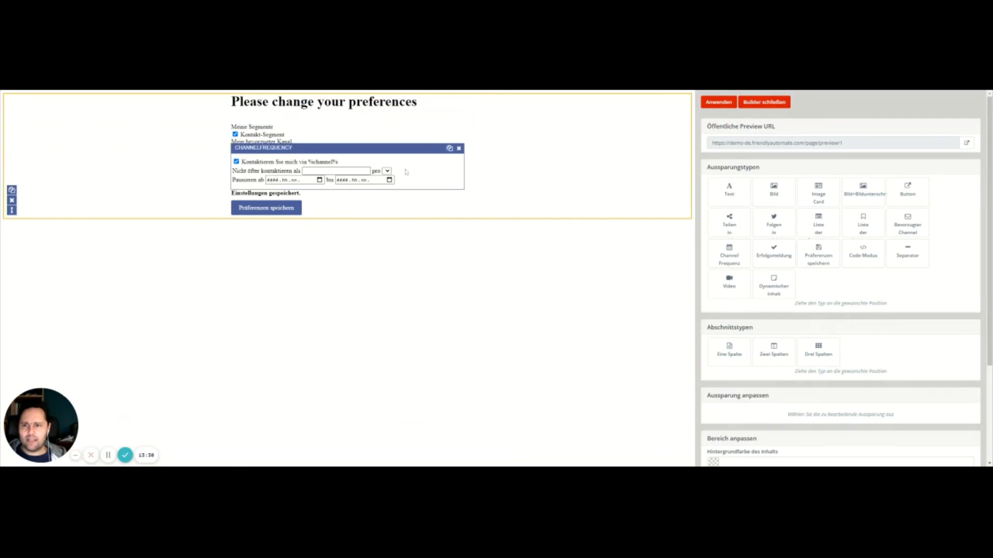
left_click(459, 149)
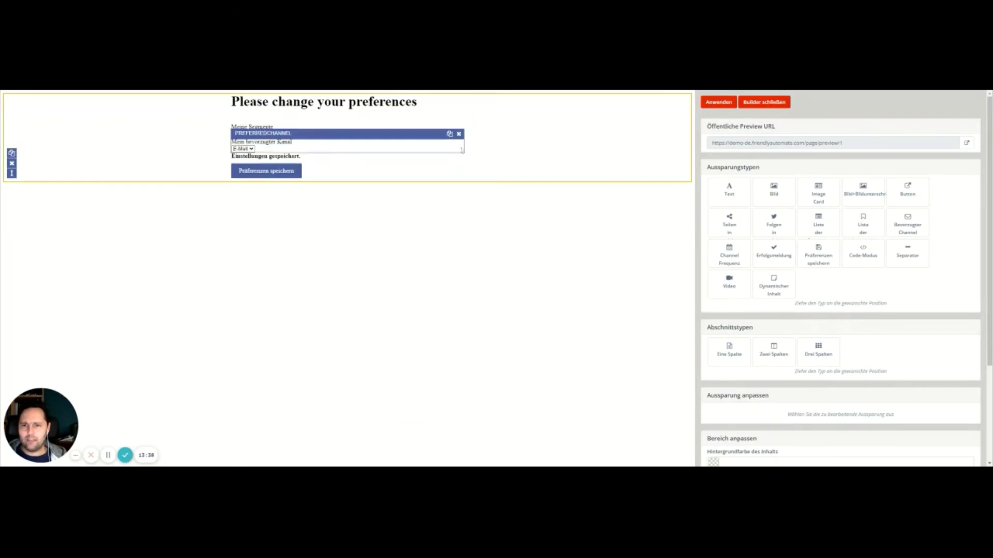
Step: Set the inner spacing above and below both the Meine Segmente and Mein bevorzugter Kanal slots to 10 px
left_click(252, 120)
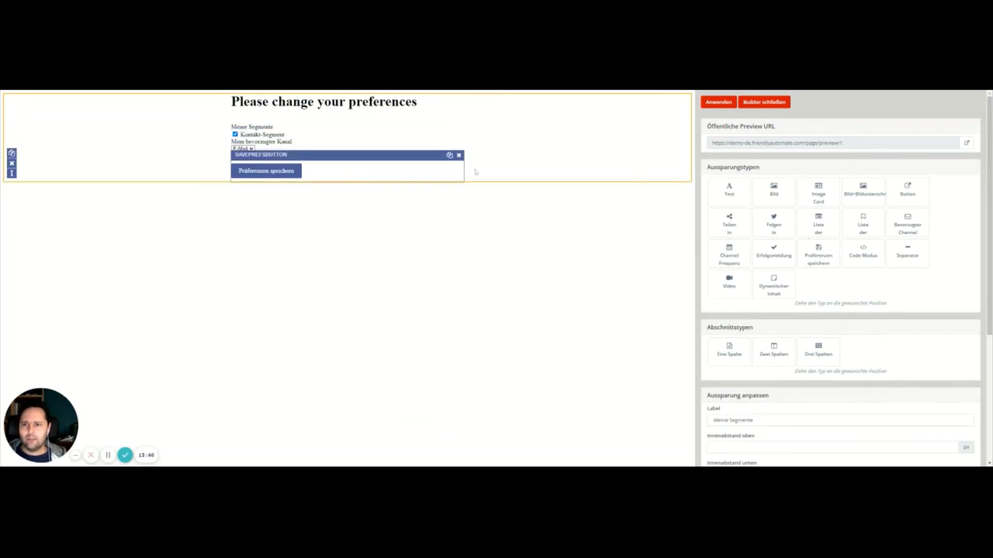
scroll(753, 414, "down", 4)
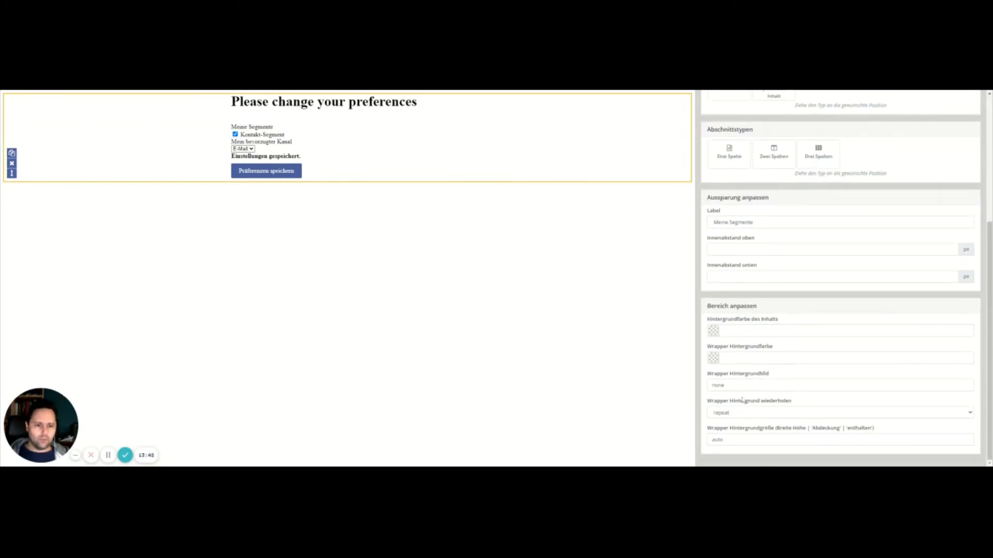
type("10")
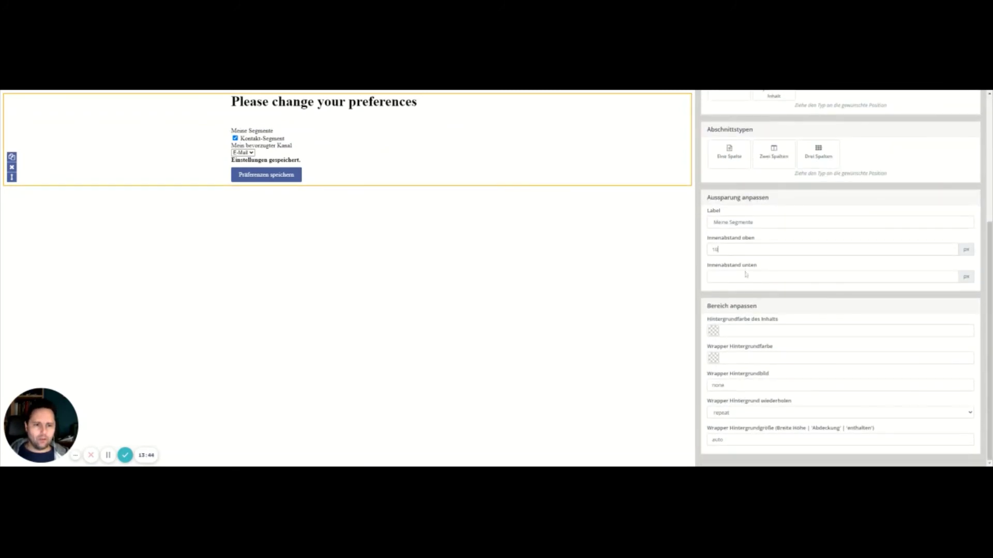
left_click(746, 277)
type("10")
left_click(264, 154)
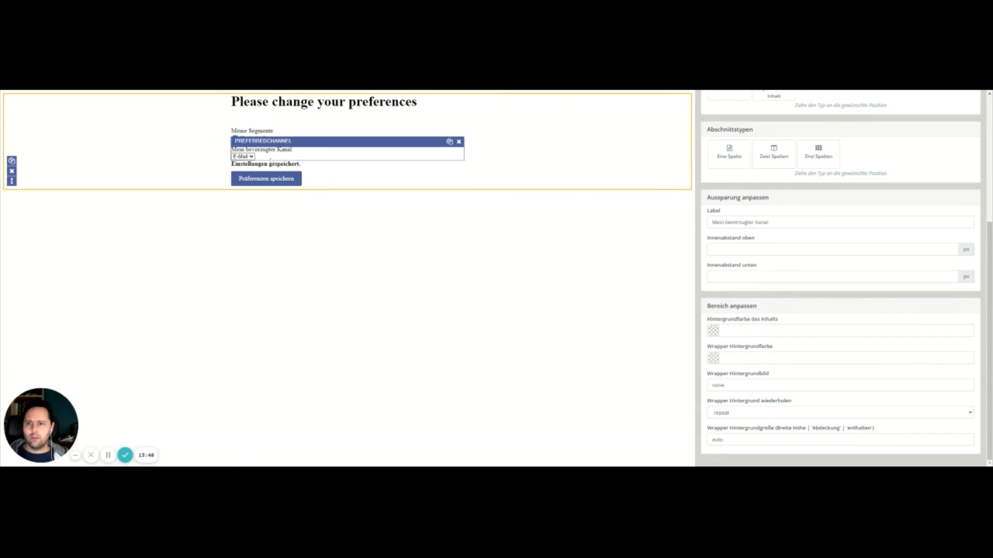
left_click(758, 250)
type("10")
key("Tab")
type("10")
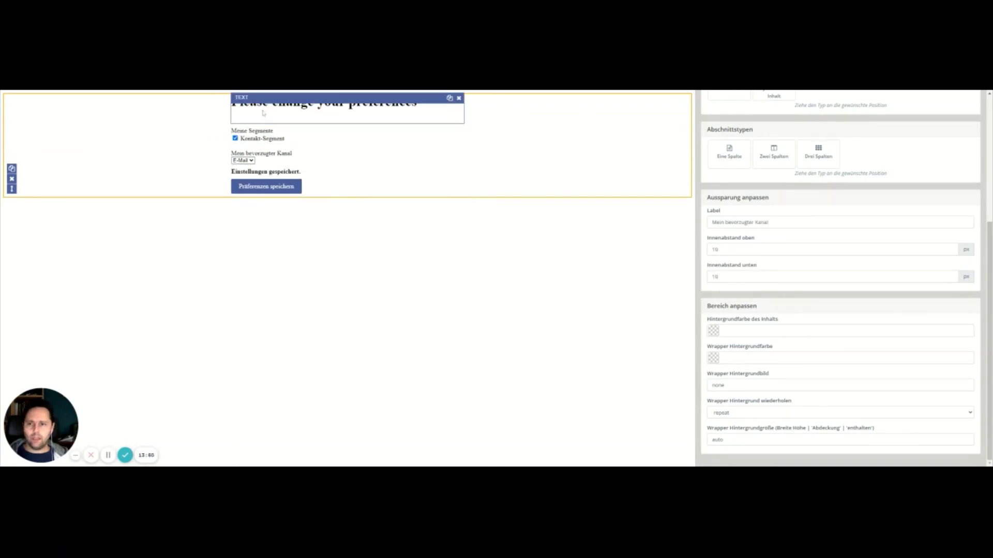
Step: Add a text slot above the segment list reading "If you would like to unsubscribe, please leave the checkbox empty."
scroll(782, 204, "up", 5)
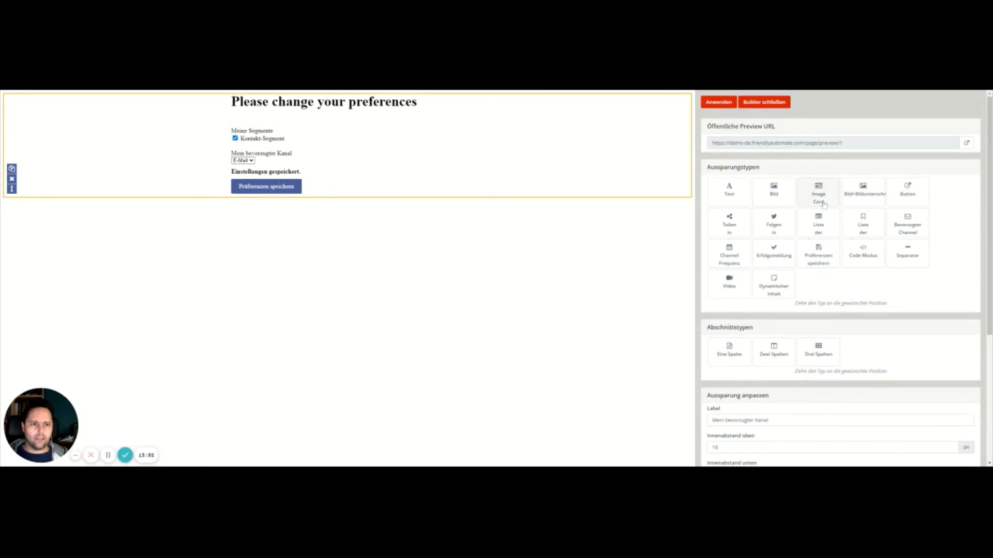
left_click_drag(727, 192, 274, 122)
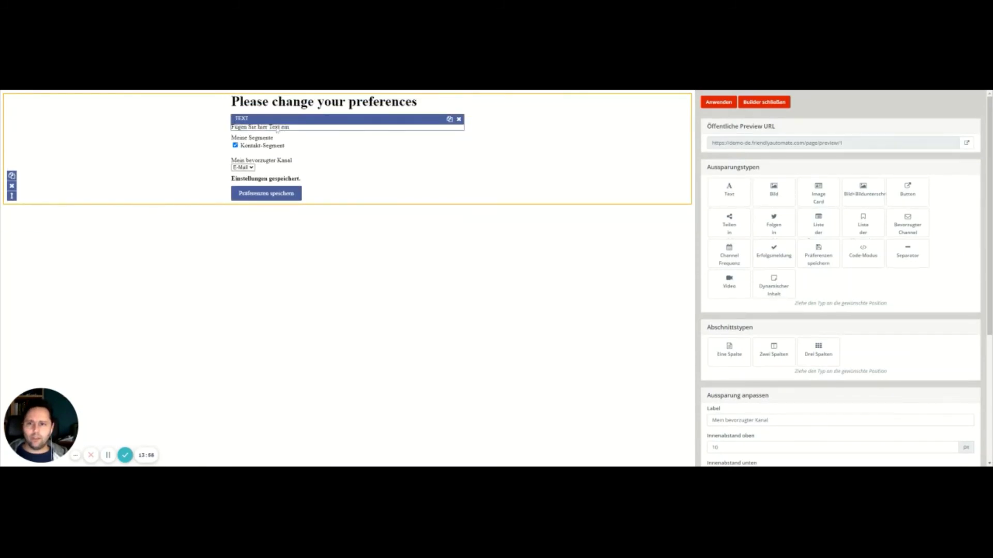
scroll(780, 301, "down", 5)
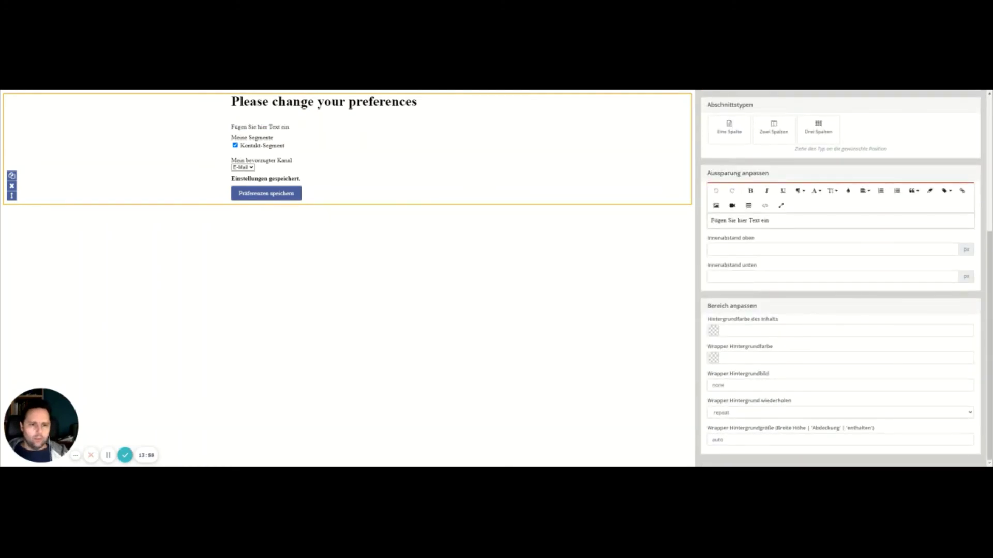
key("ctrl+a")
type("Un")
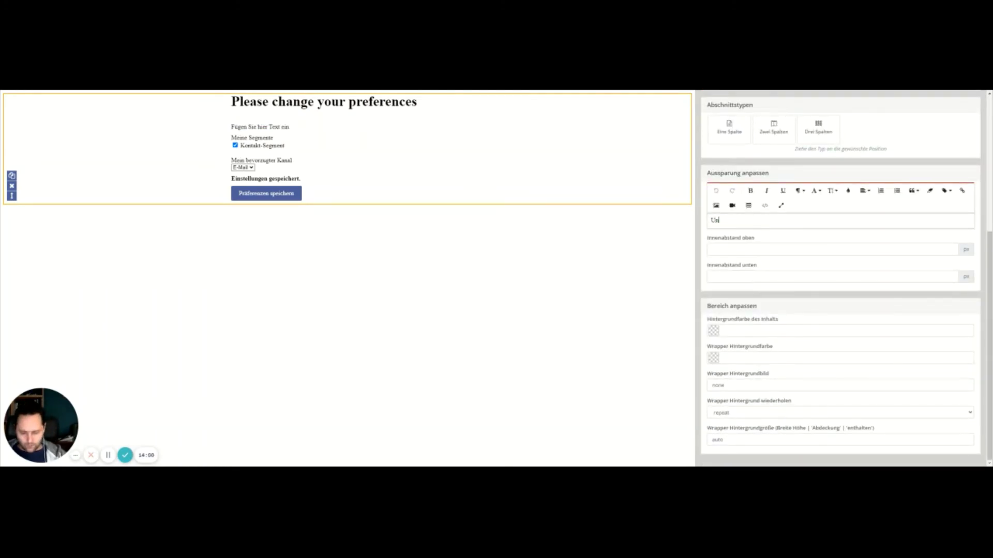
key("BackSpace")
key("BackSpace")
type("If yo")
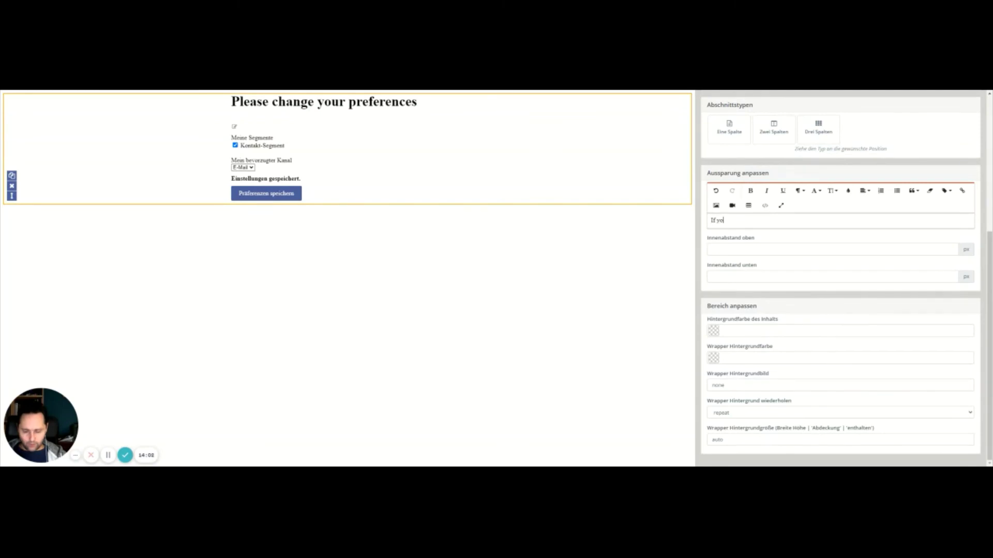
type("u would like ")
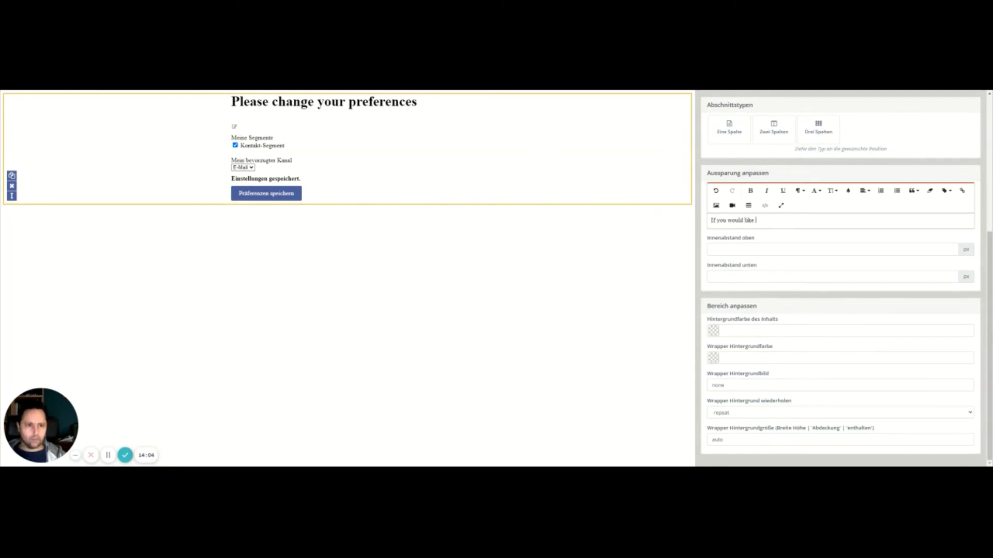
type("to unsubs")
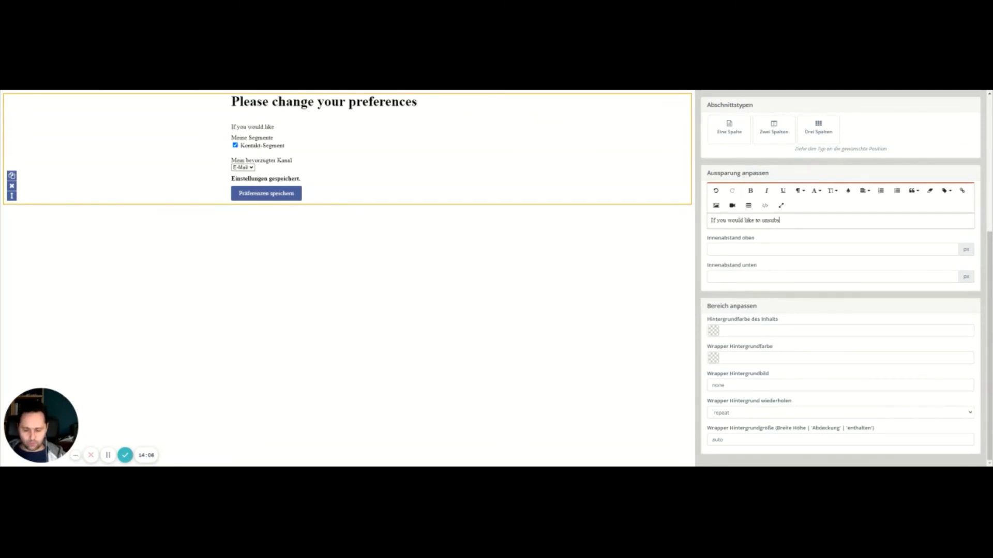
type("cribe, pleas")
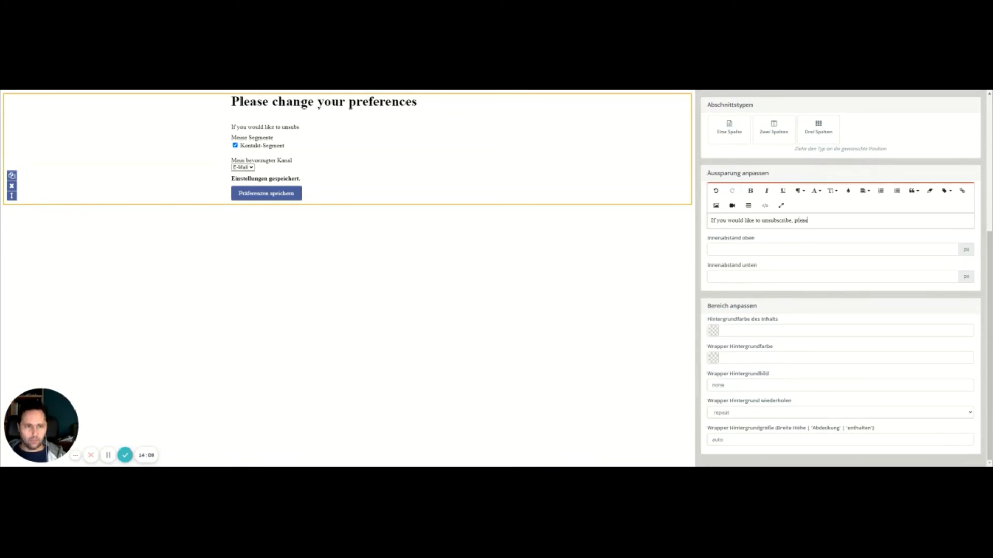
type("e leave t")
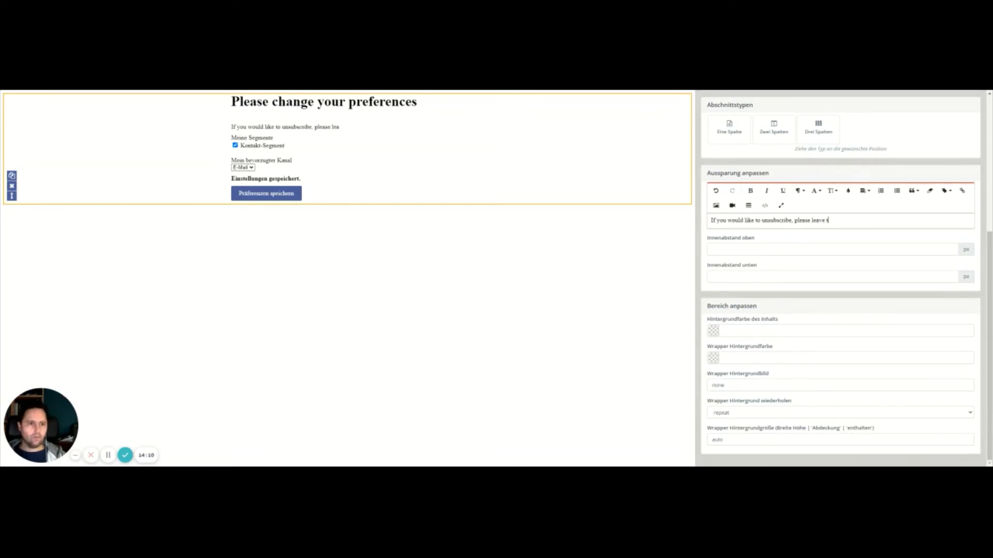
type("he c")
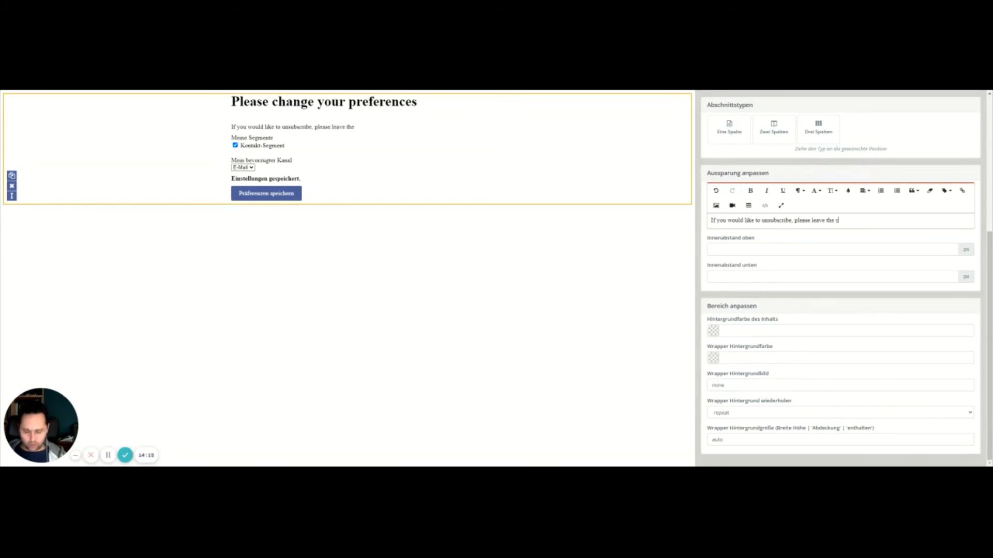
type("heckbox empty.")
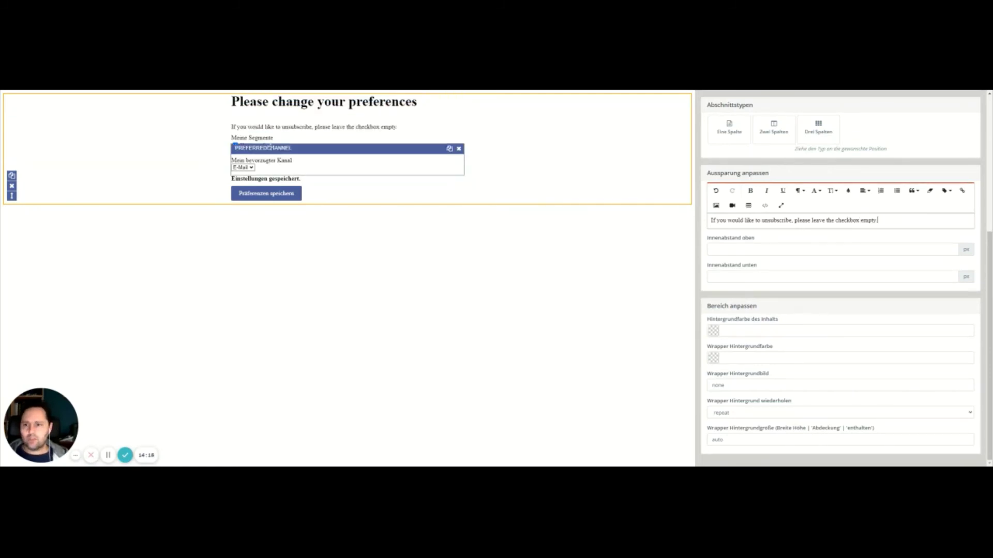
Step: Apply the landing page changes with the new unsubscribe text and close the builder
scroll(765, 264, "up", 4)
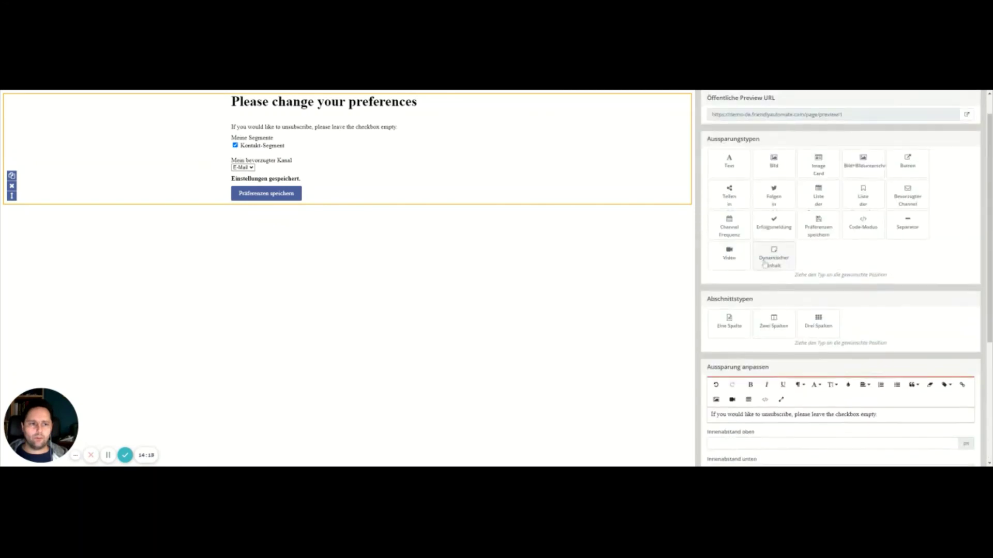
scroll(765, 264, "up", 2)
left_click(721, 102)
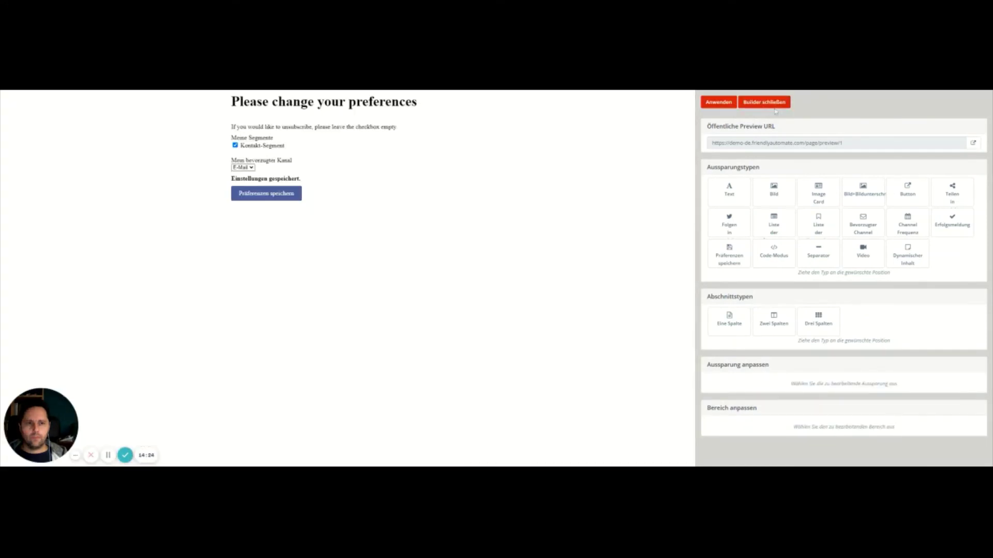
left_click(774, 105)
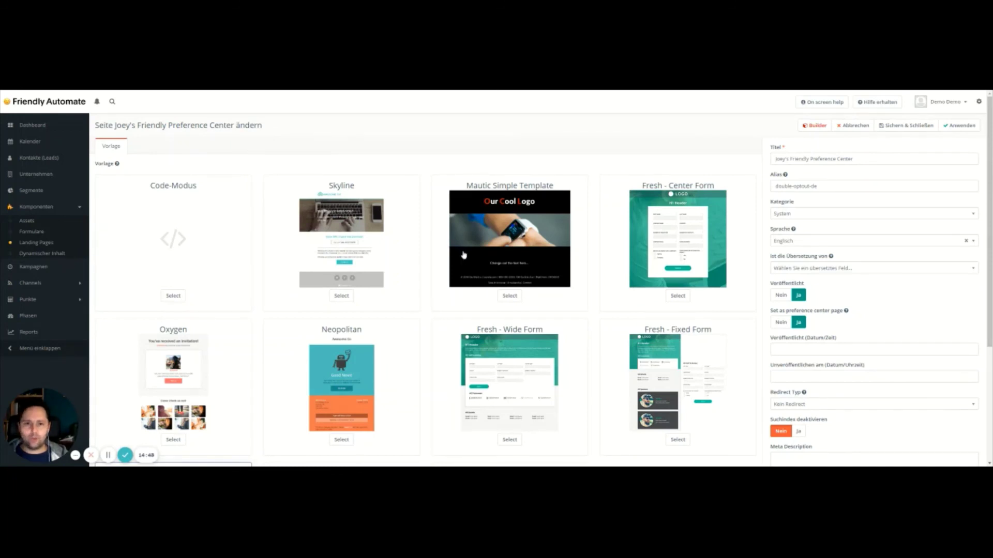
Step: Reopen the page in the builder, insert a channel frequency slot below the preferred channel slot, and remove the preferred channel slot
left_click(815, 126)
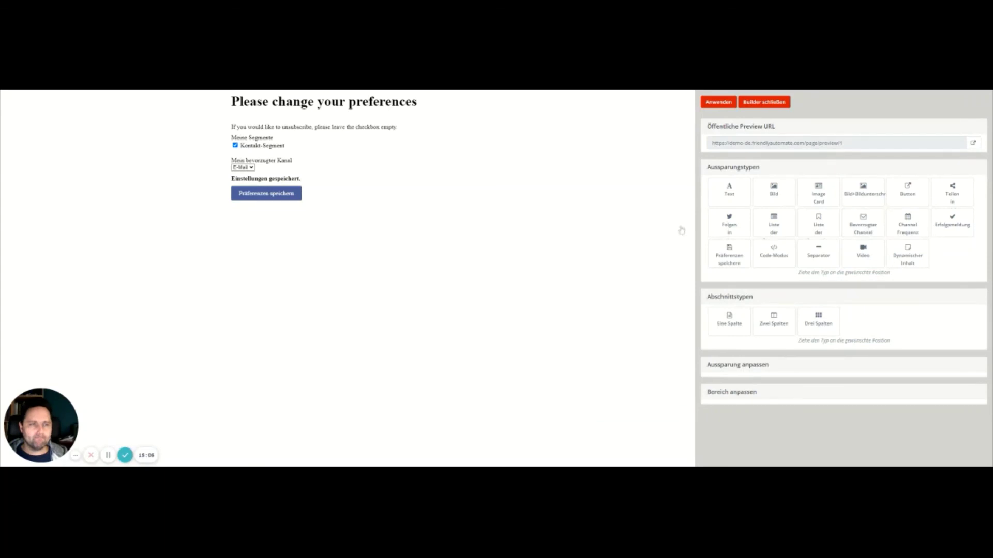
left_click(180, 434)
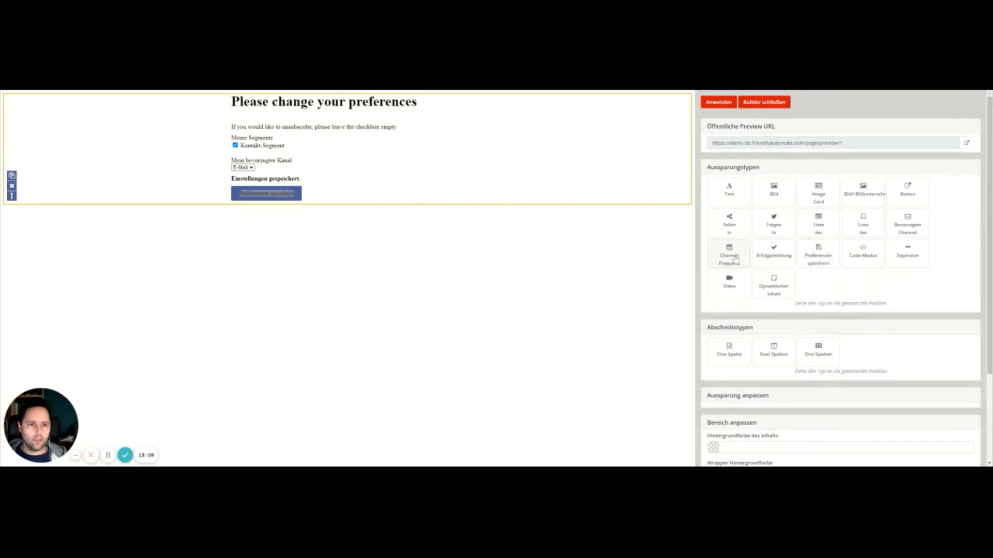
left_click_drag(736, 260, 258, 169)
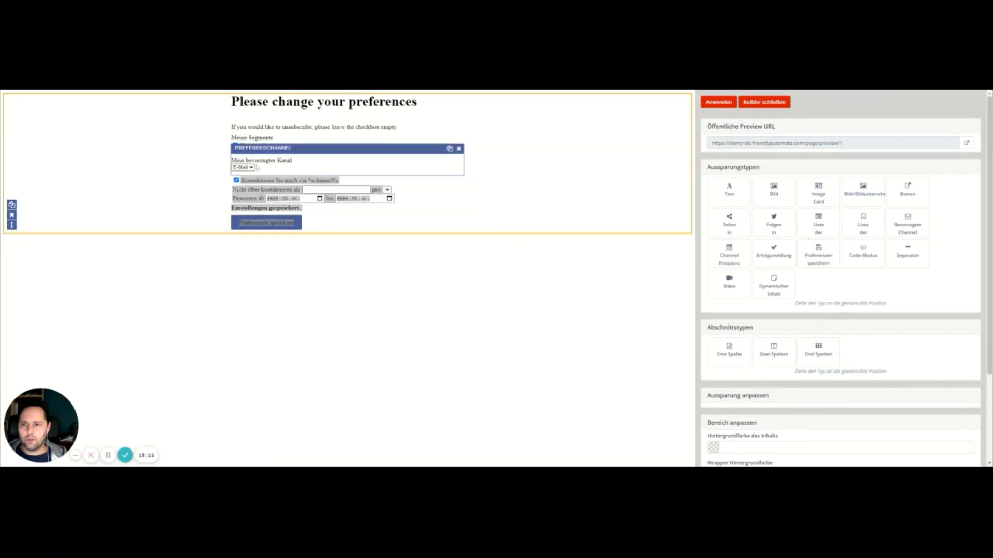
left_click(459, 148)
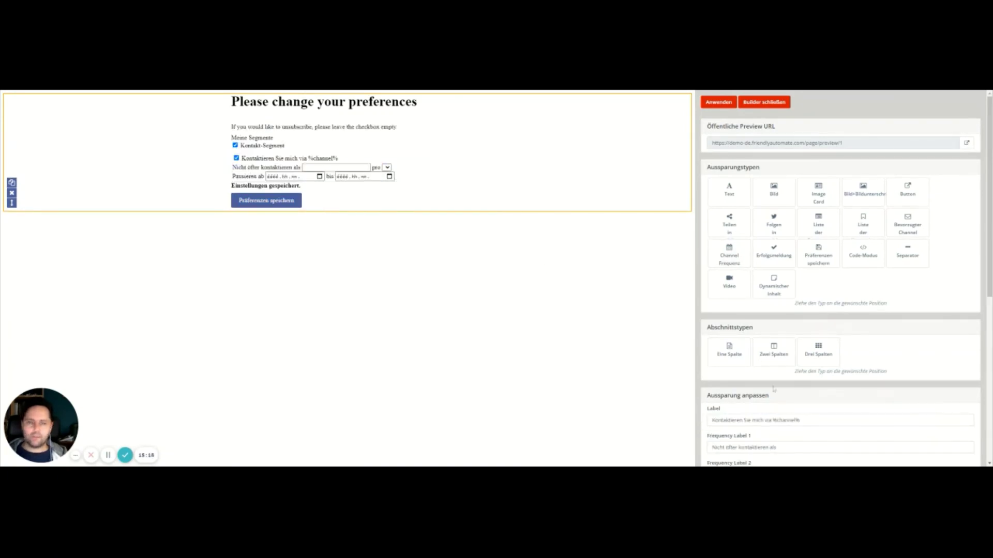
Step: Set the channel frequency slot's Innenabstand oben to 10 px and remove the Meine Segmente slot
scroll(780, 341, "down", 5)
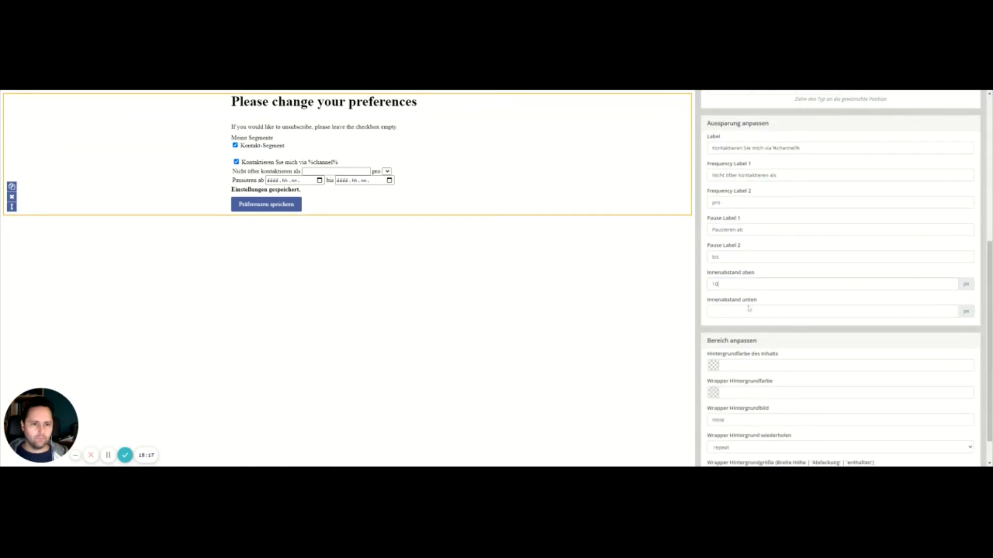
left_click(308, 139)
left_click(459, 126)
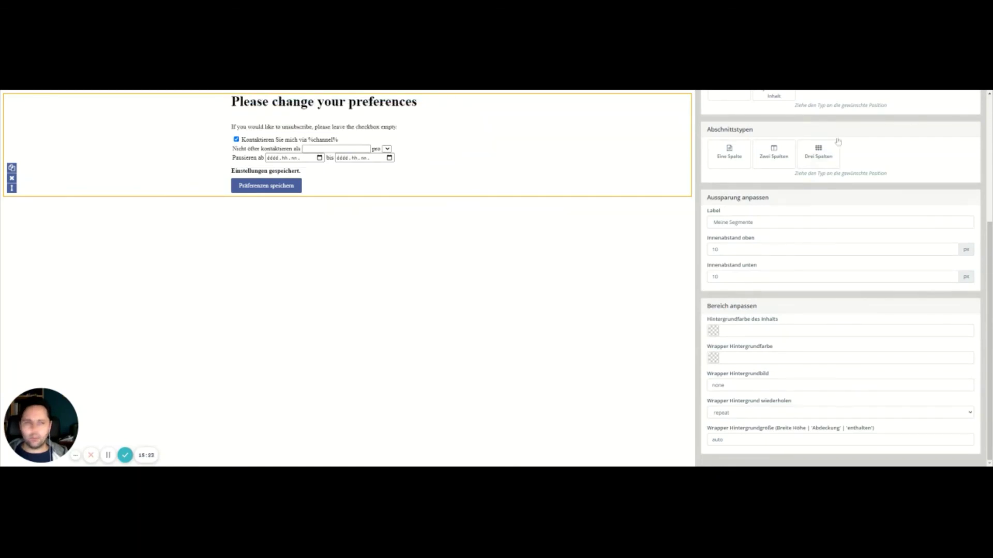
Step: Apply the channel frequency version of the landing page and close the builder
scroll(838, 207, "up", 4)
left_click(723, 103)
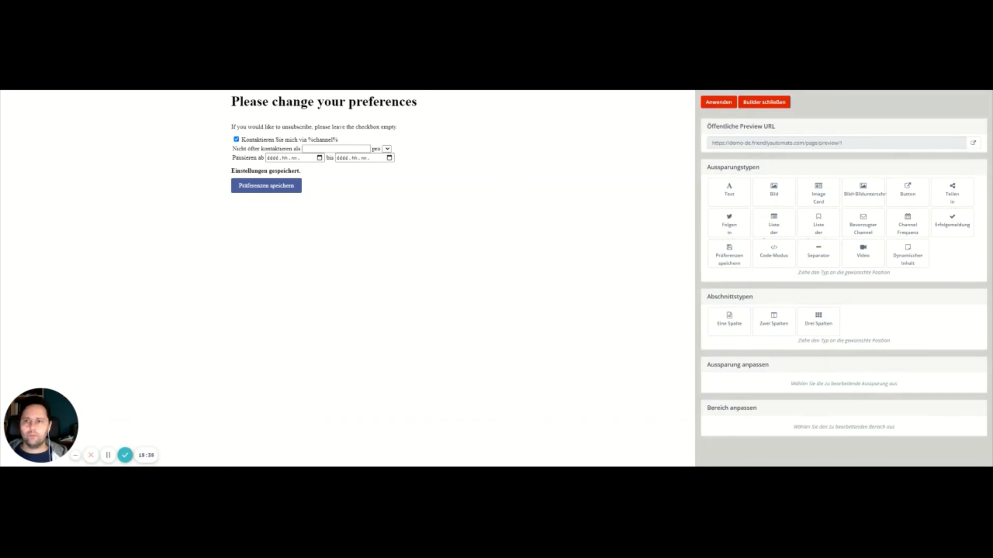
left_click(763, 101)
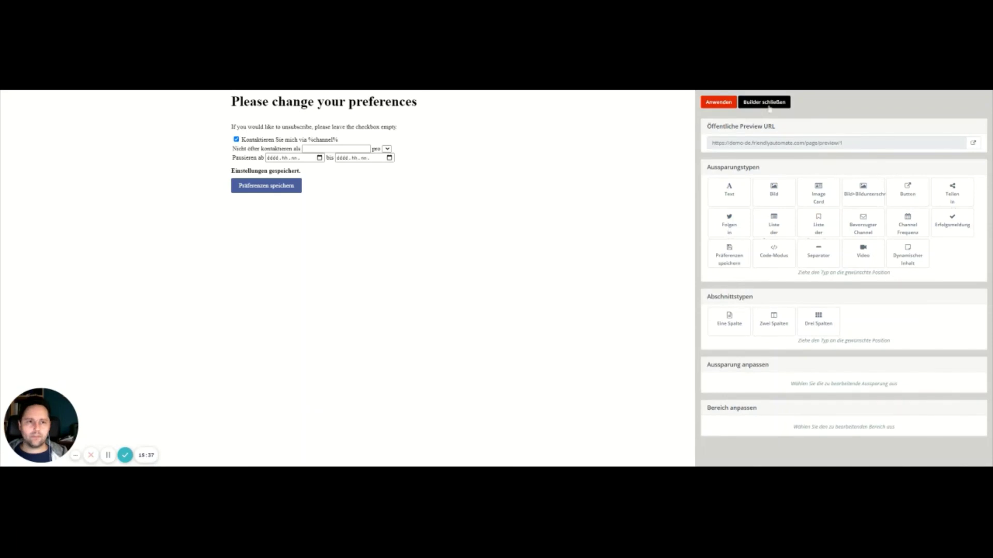
Step: Open the system configuration and go to the Einstellungen für die Abmeldung section of the e-mail settings
left_click(979, 109)
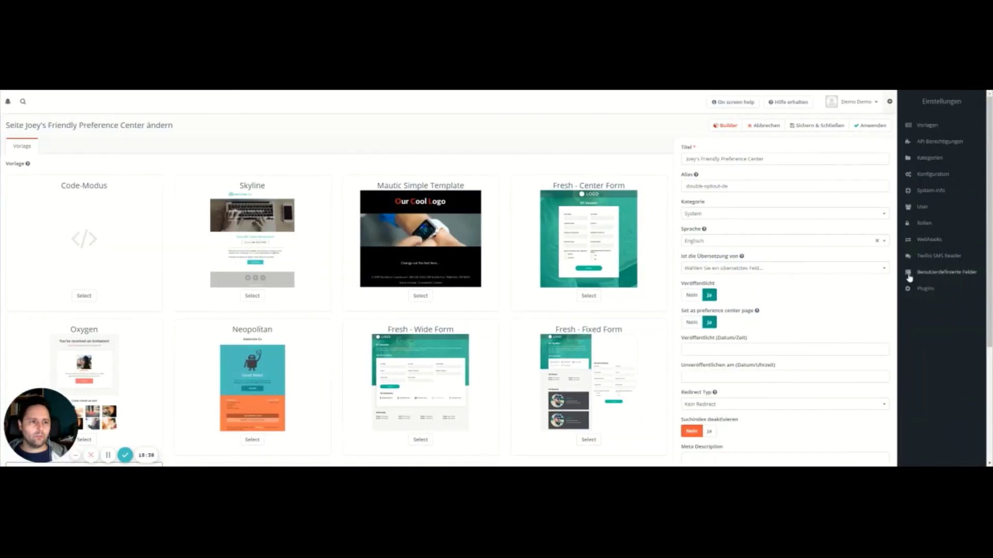
left_click(611, 216)
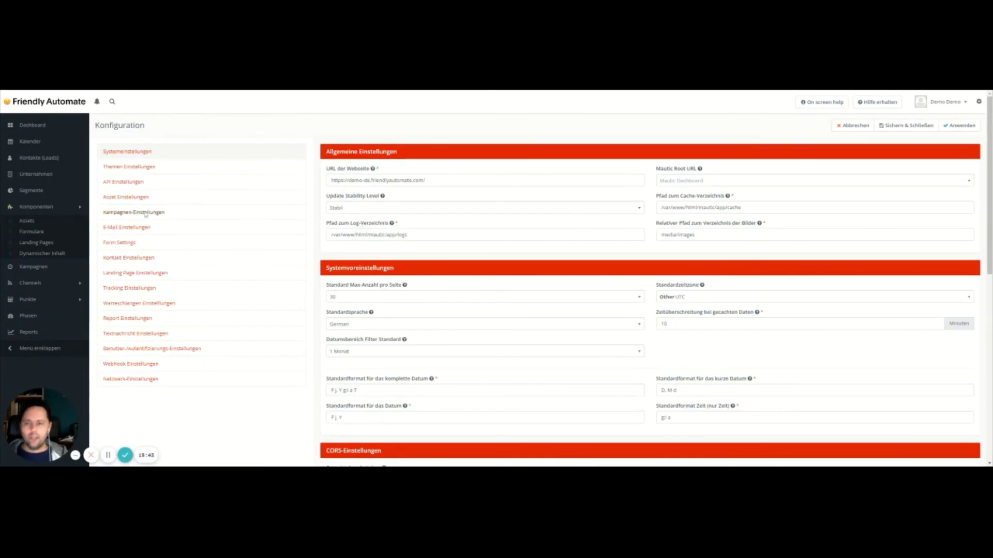
left_click(129, 227)
scroll(131, 227, "down", 10)
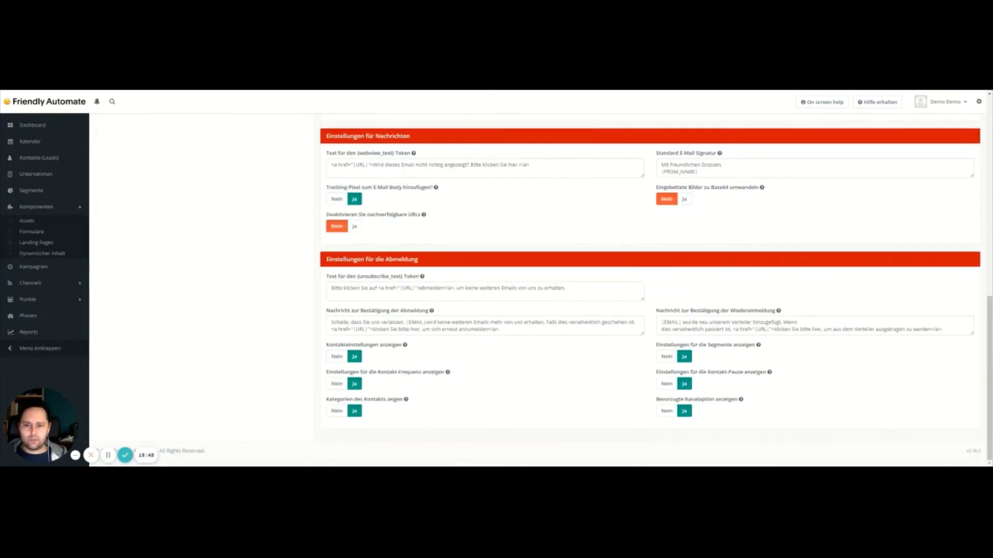
Step: Set showing contact frequency, contact categories and contact pause to Nein, leave Bevorzugte Kanaloption anzeigen on Ja, and save and close the configuration
left_click(340, 384)
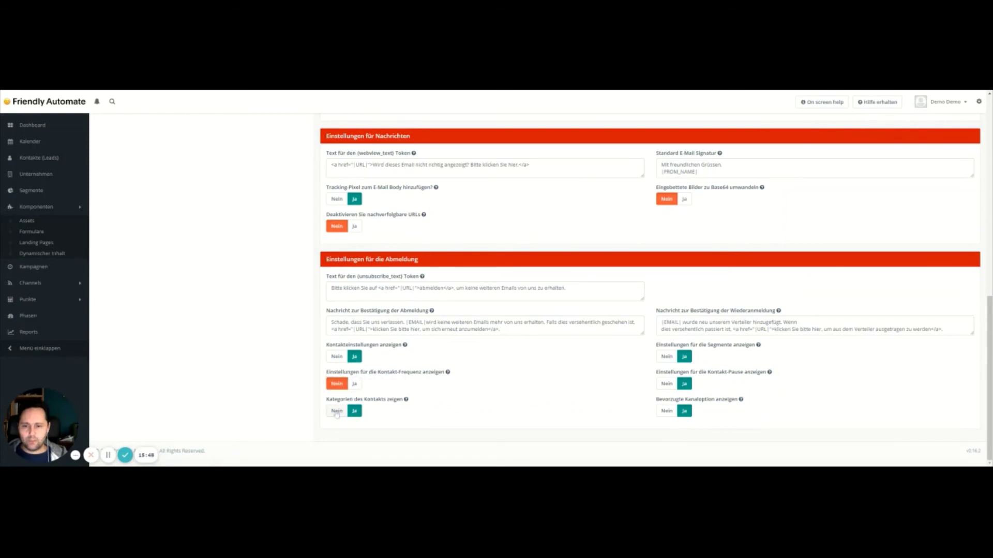
left_click(337, 411)
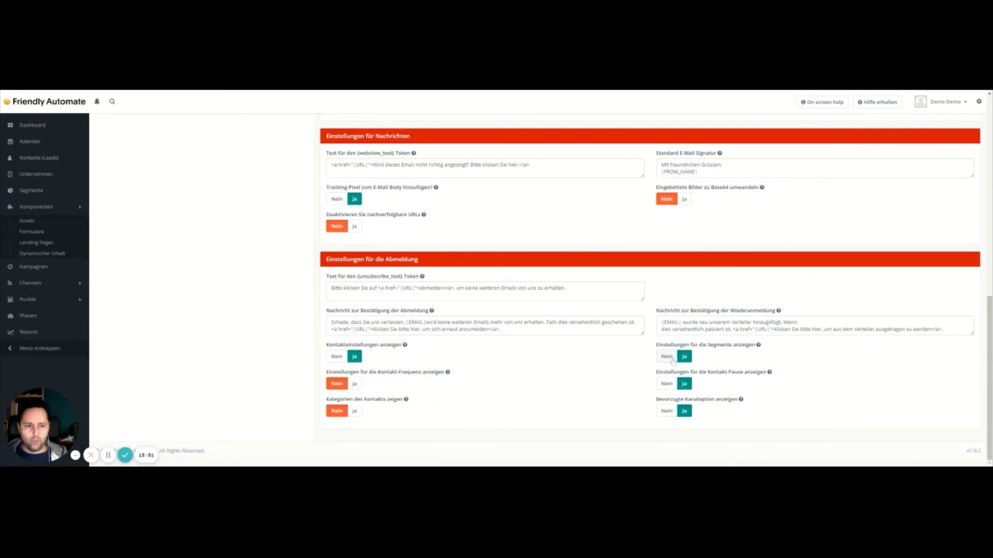
left_click(668, 384)
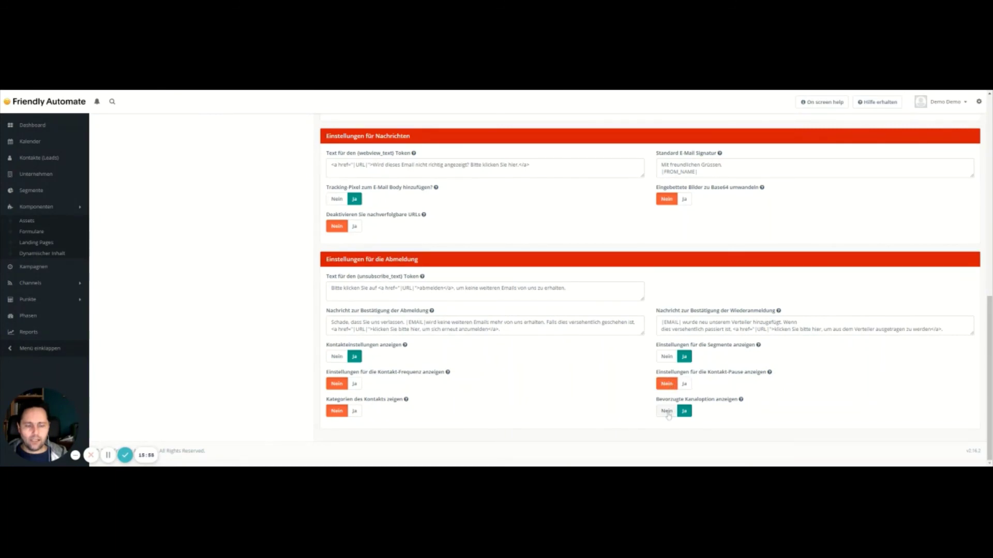
left_click(666, 412)
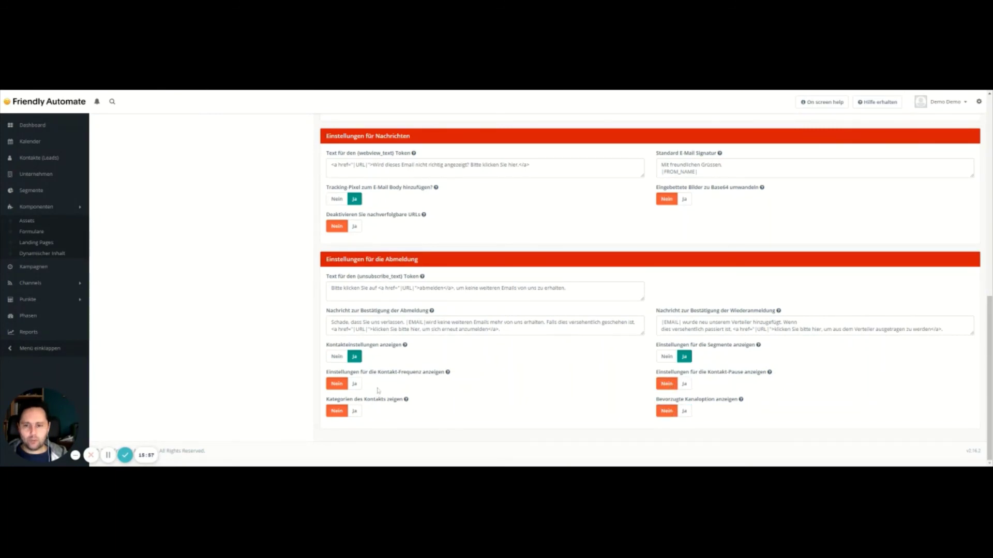
left_click(683, 411)
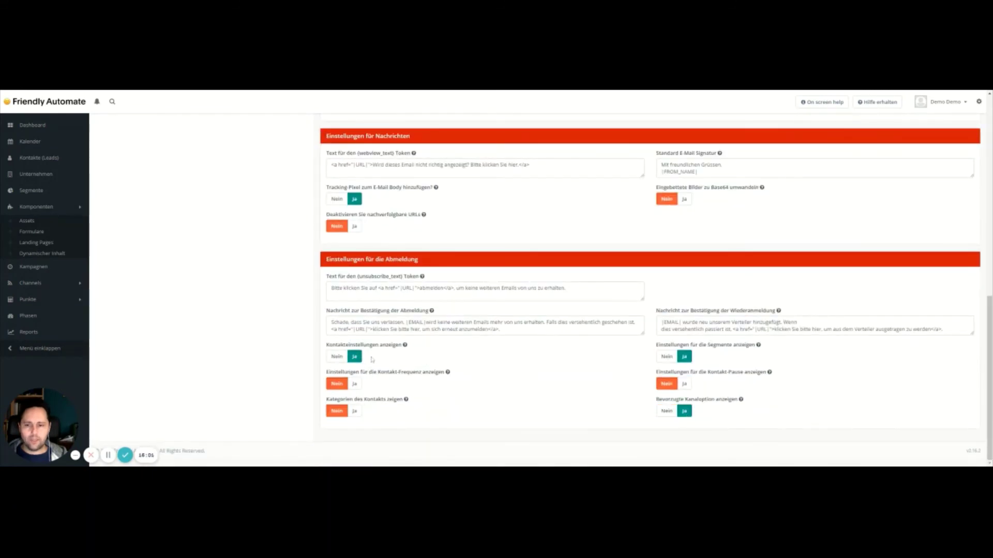
scroll(372, 360, "up", 10)
left_click(908, 126)
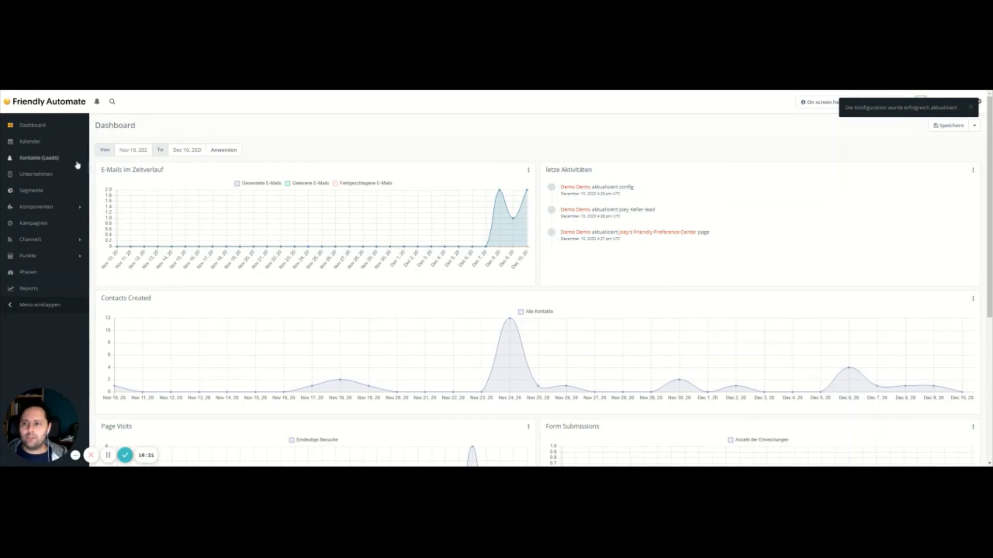
Step: Open the first listed contact's Kontaktpräferenzen, re-enable the E-Mail channel and save the preferences
left_click(41, 158)
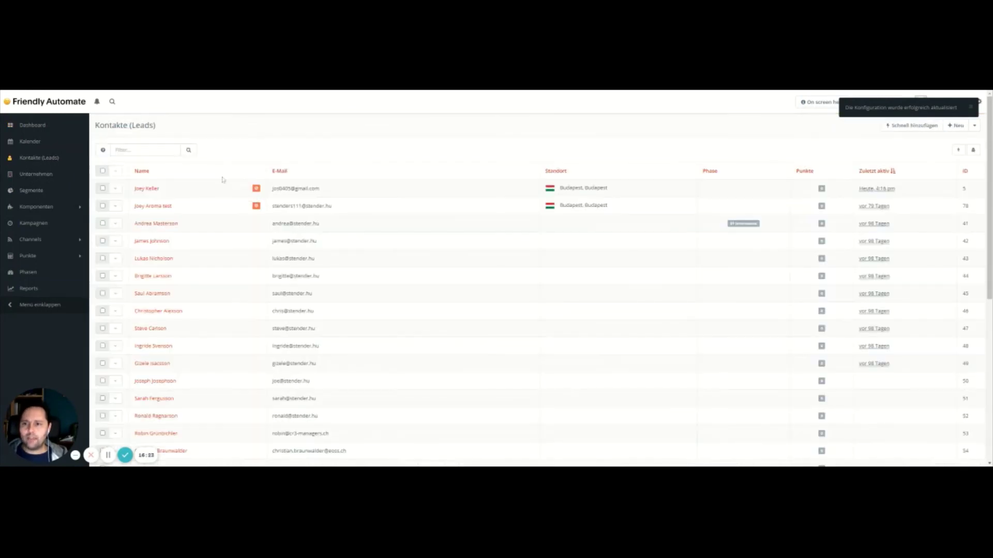
left_click(155, 190)
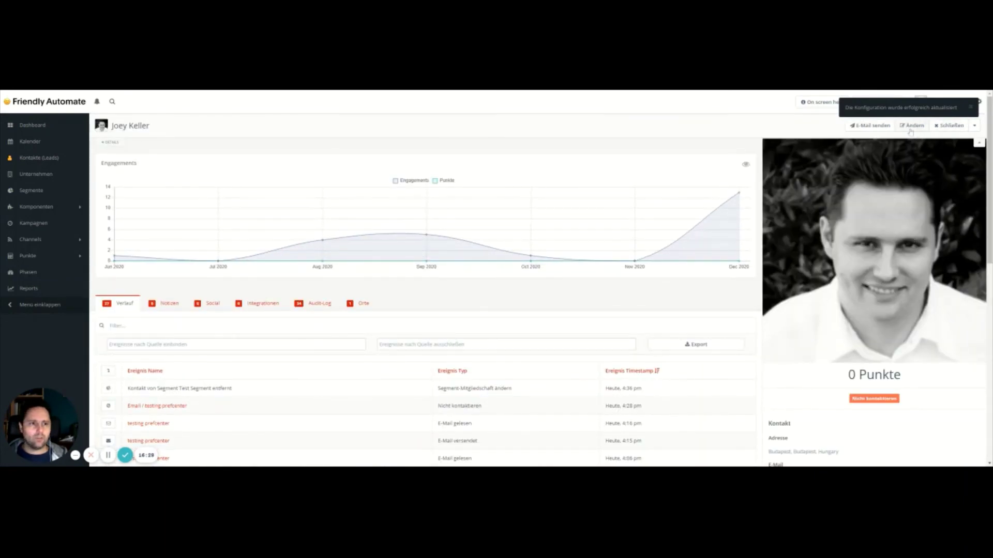
left_click(974, 125)
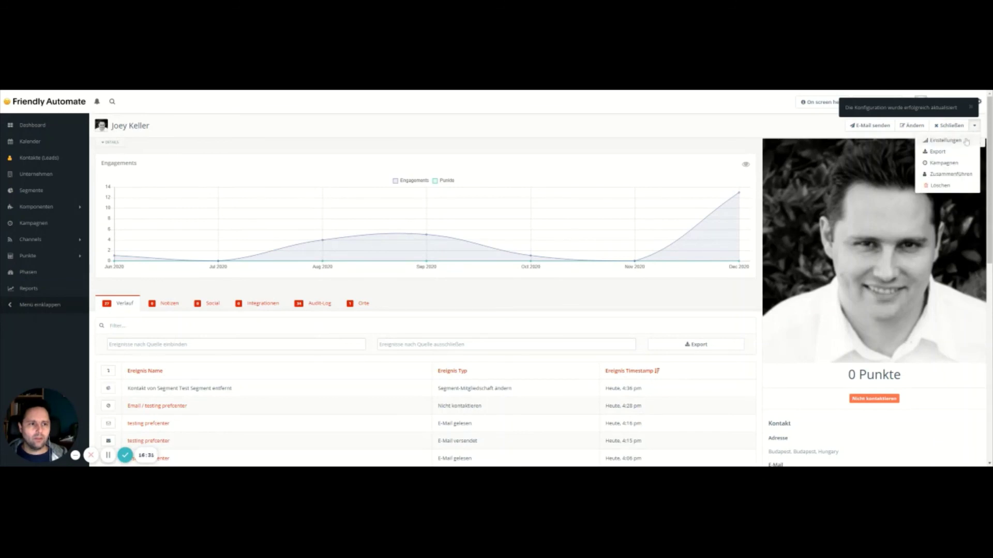
left_click(963, 140)
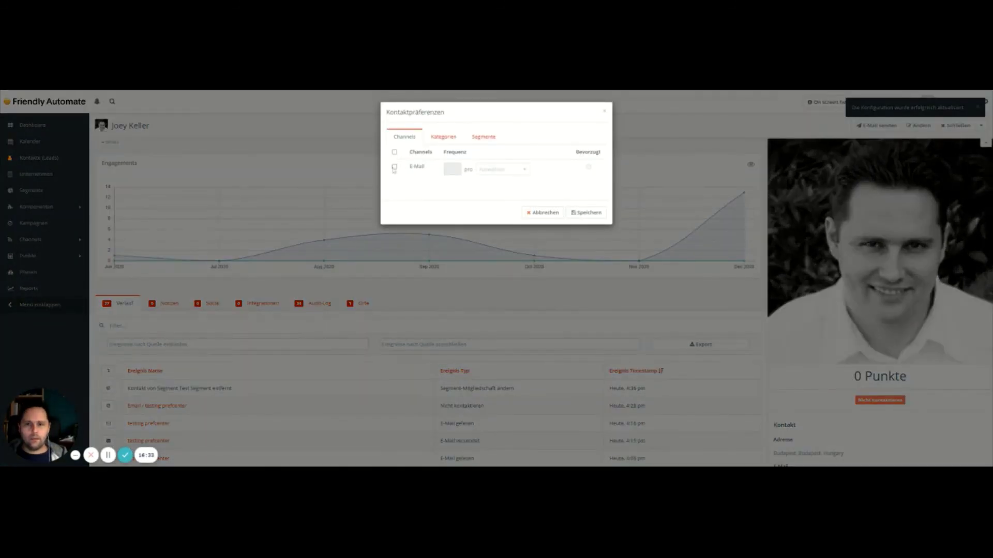
left_click(394, 167)
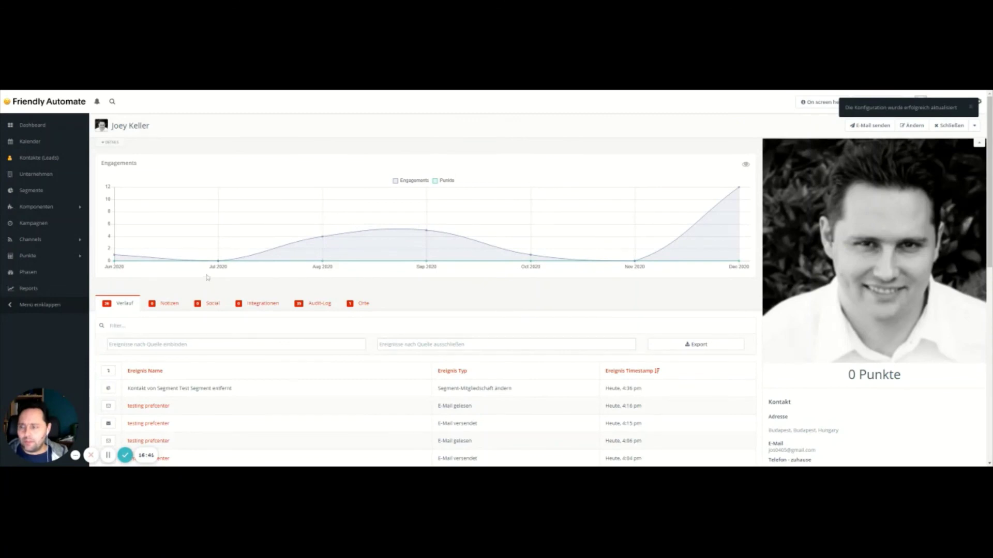
Step: Expand the Channels area to reach the e-mails
left_click(77, 239)
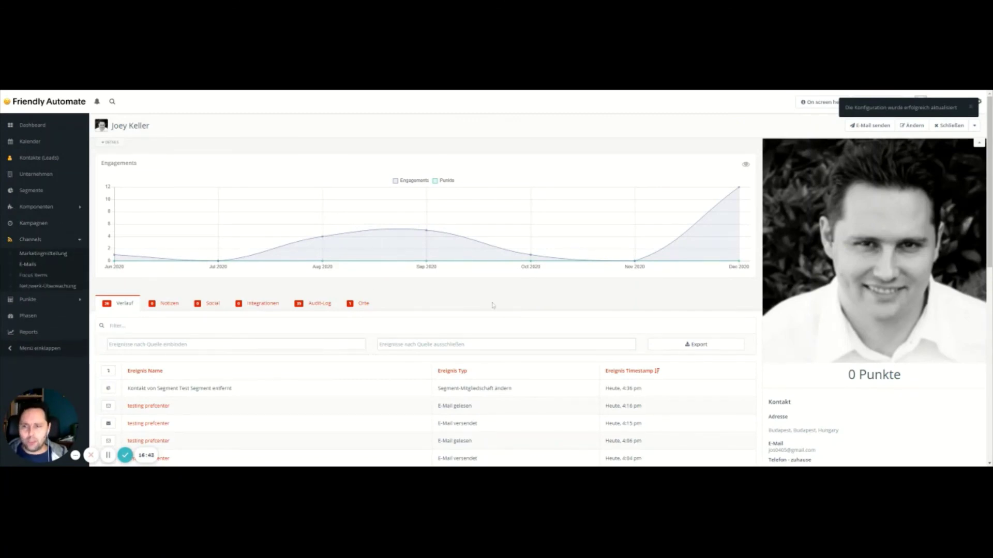